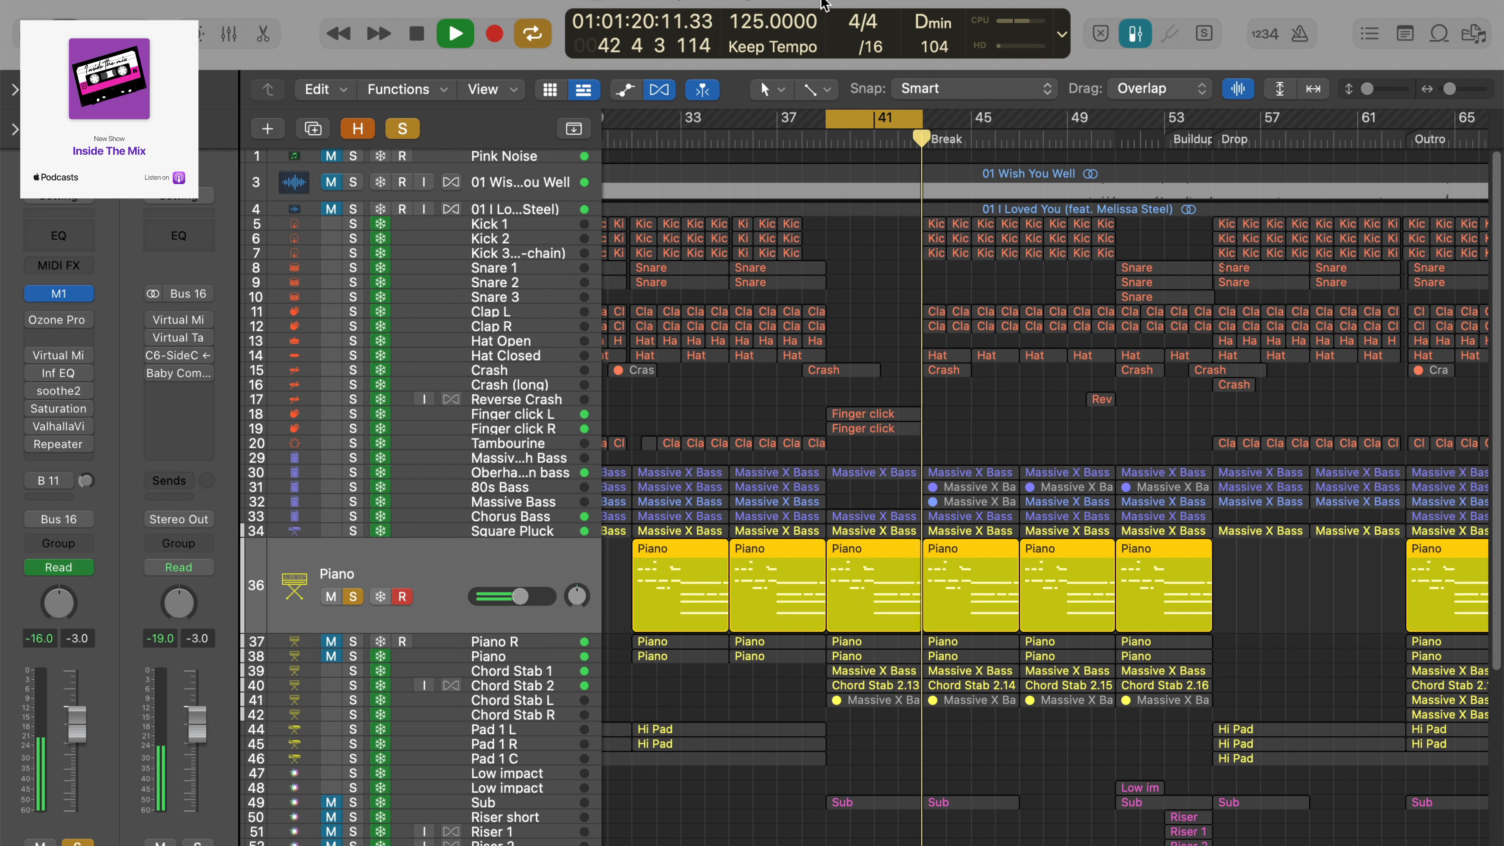
Step: Stop playback, open the Ozone Pro Imager on the Piano channel and position its window so the vectorscope and controls are fully visible
key(space)
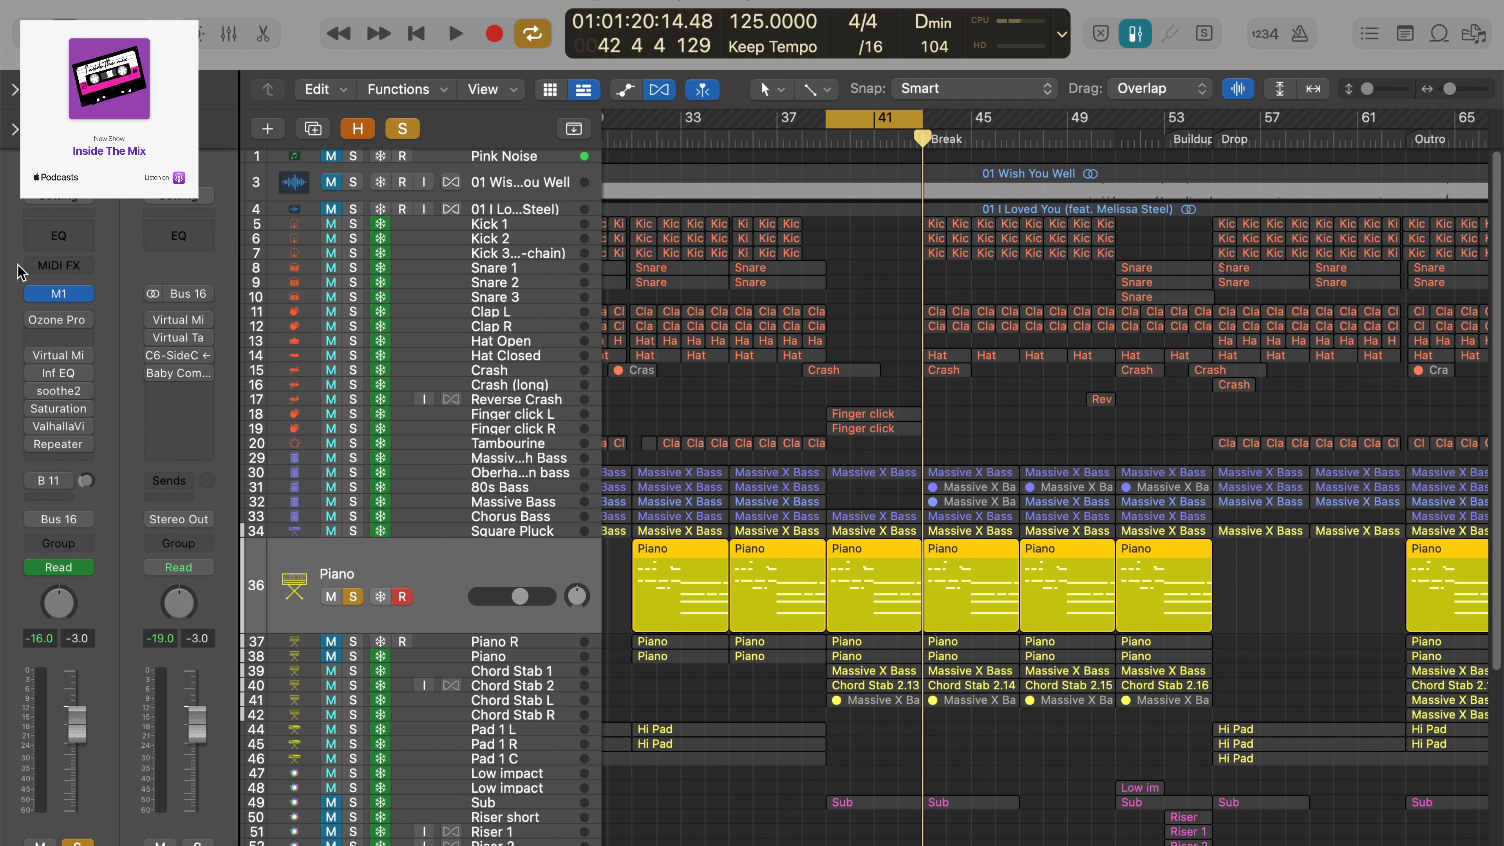
click(34, 321)
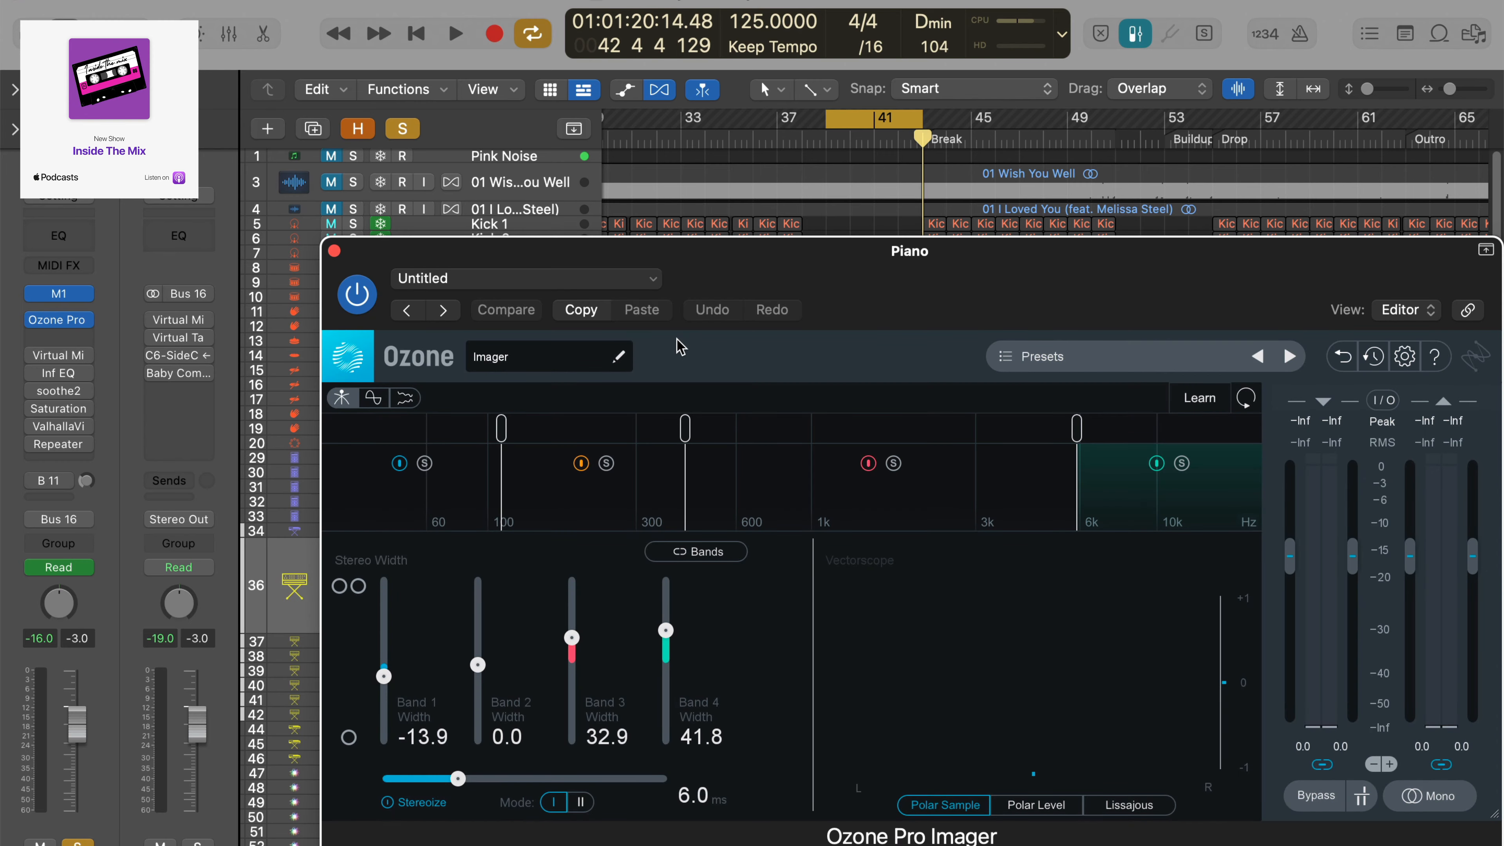
drag(890, 261, 783, 180)
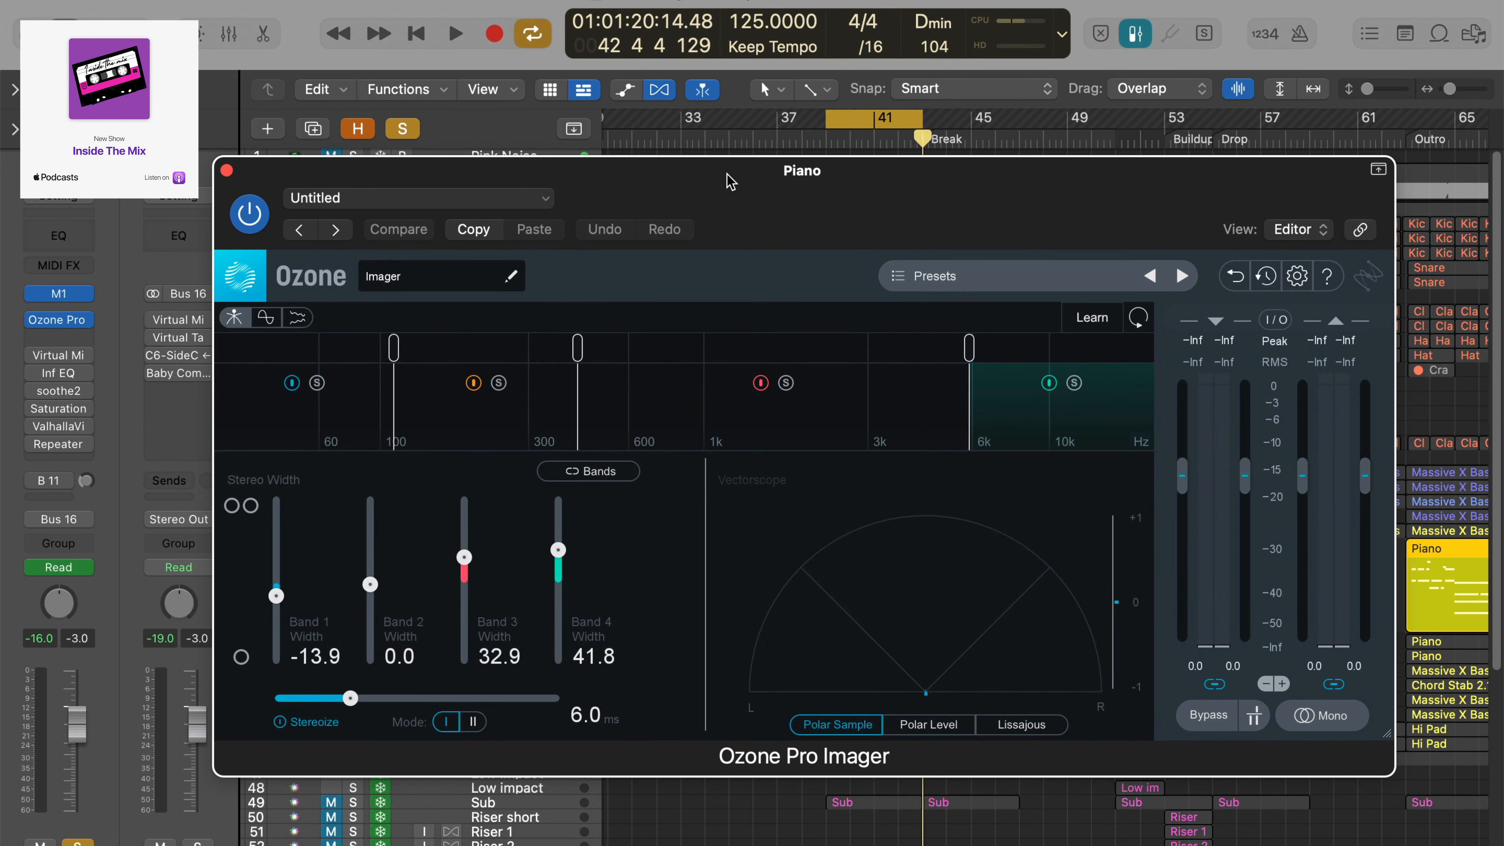
drag(728, 180, 669, 178)
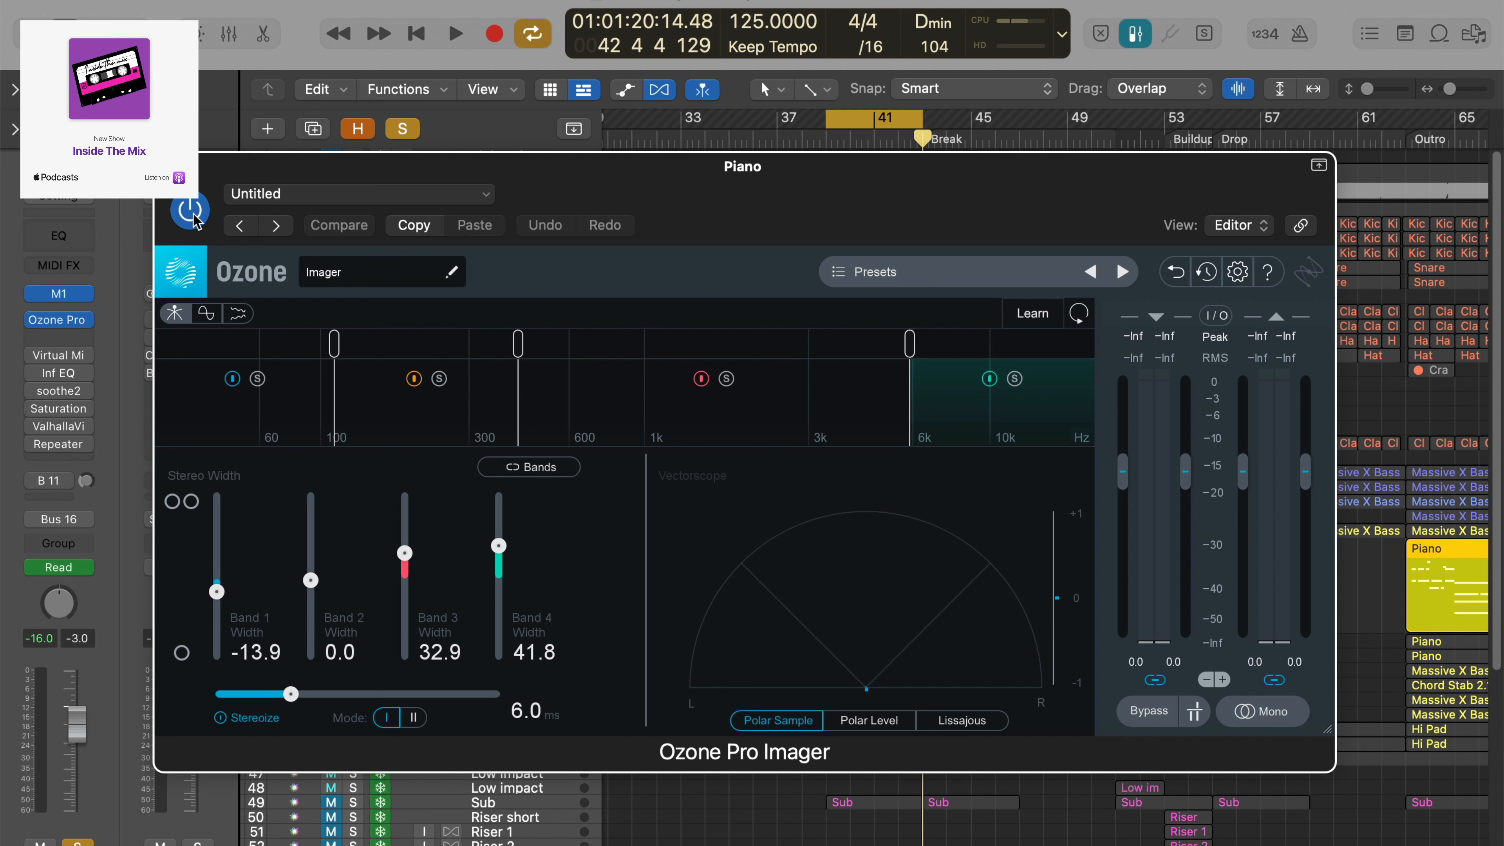
Step: Compare the looped piano's stereo image with the Ozone Pro Imager enabled and bypassed, leaving it enabled
key(space)
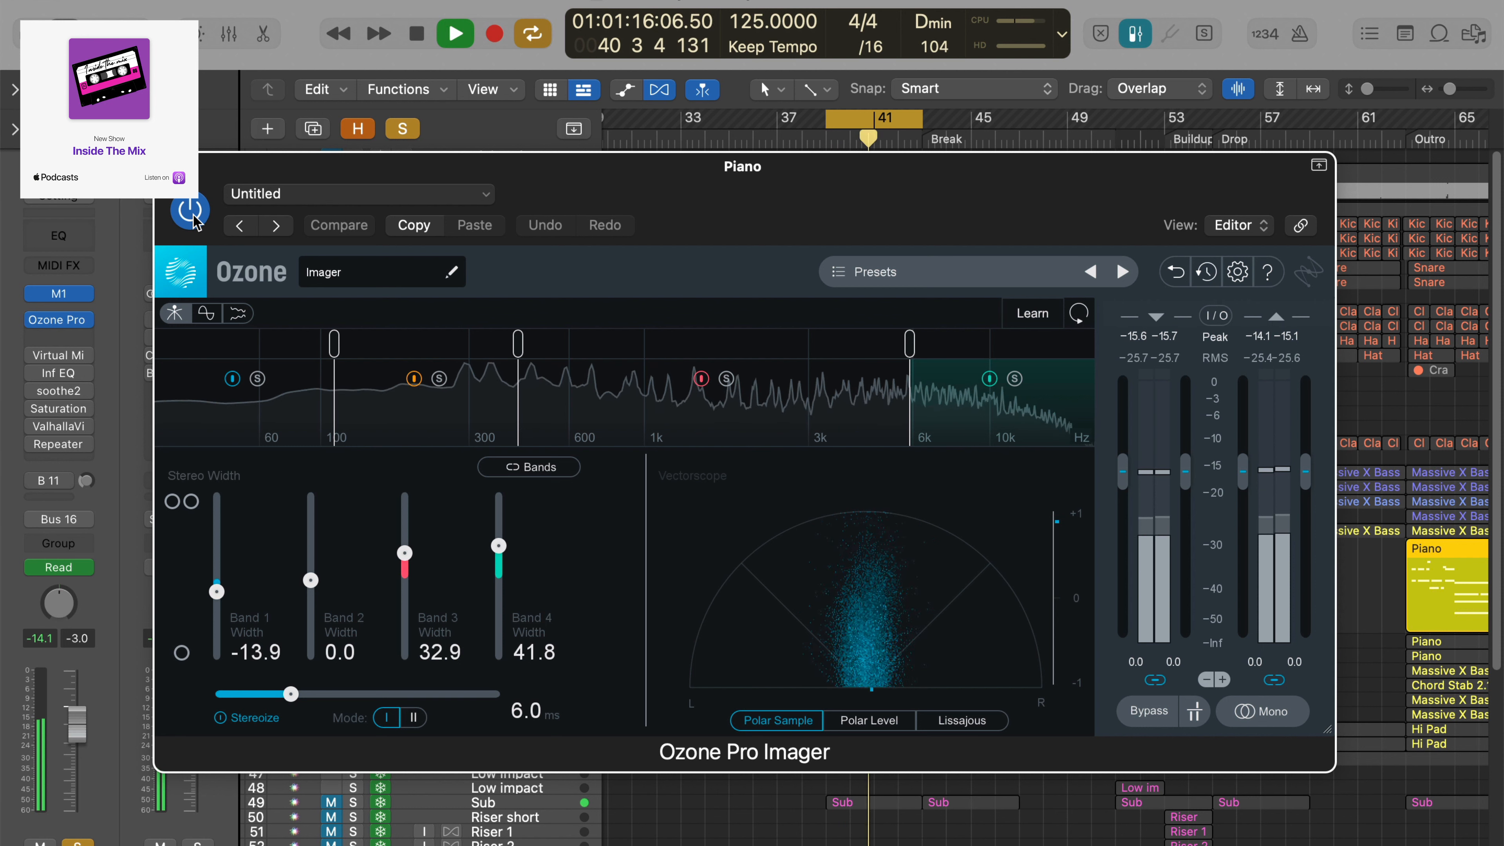
key(space)
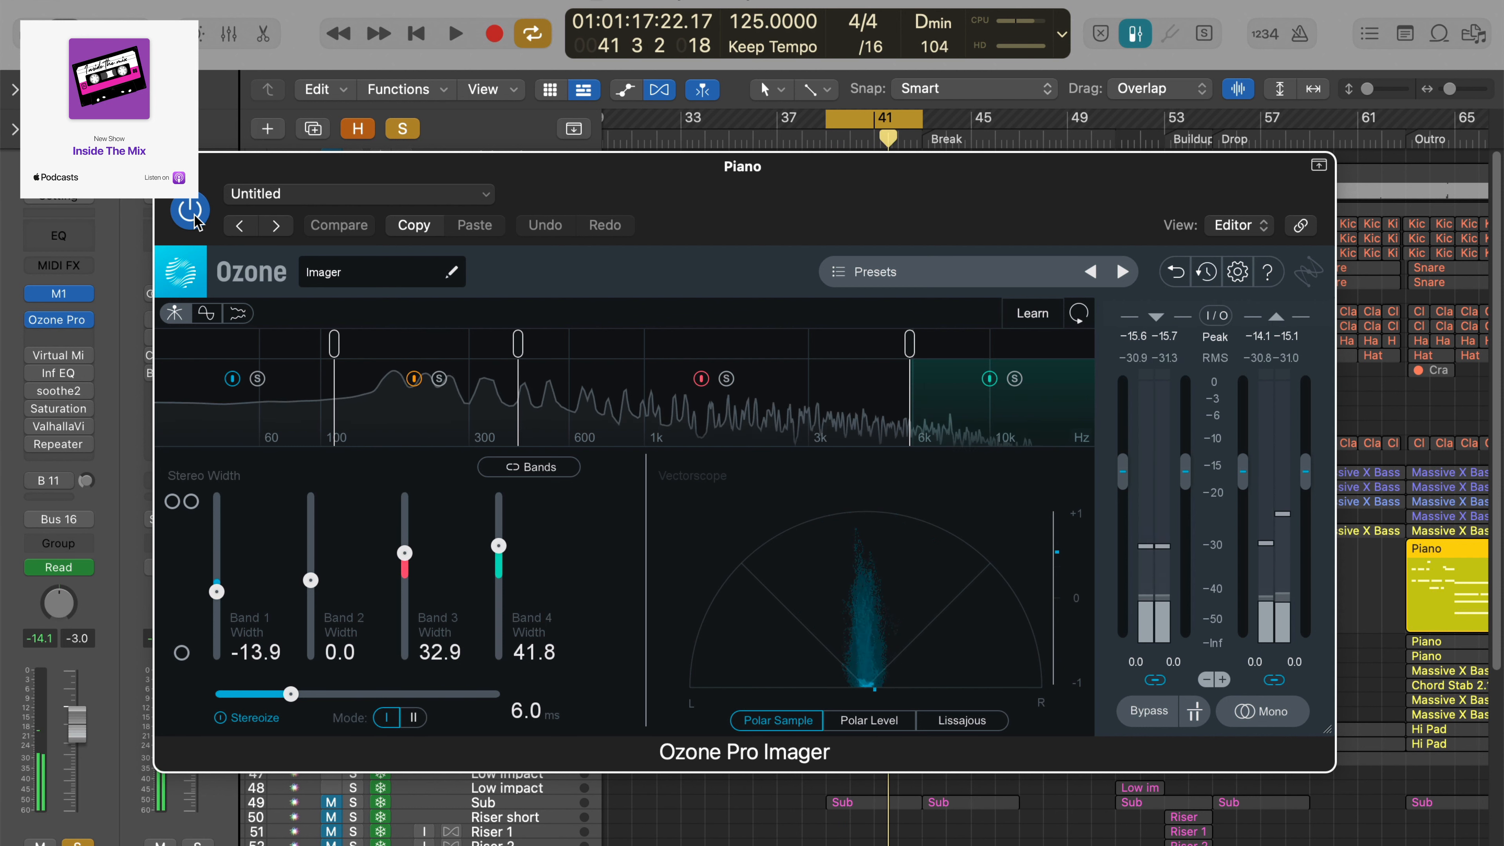
click(190, 211)
key(space)
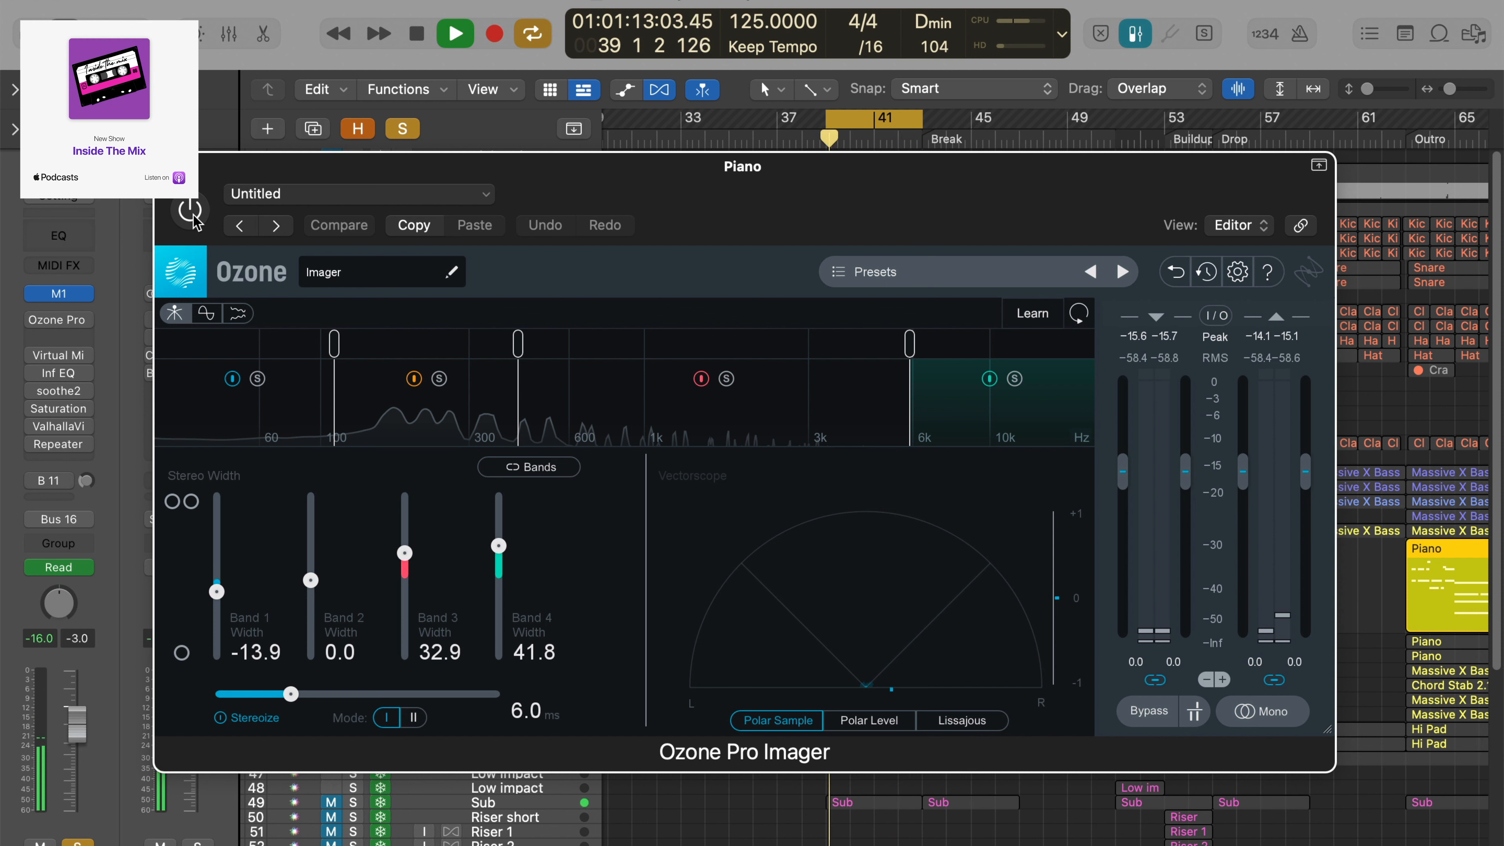
click(194, 219)
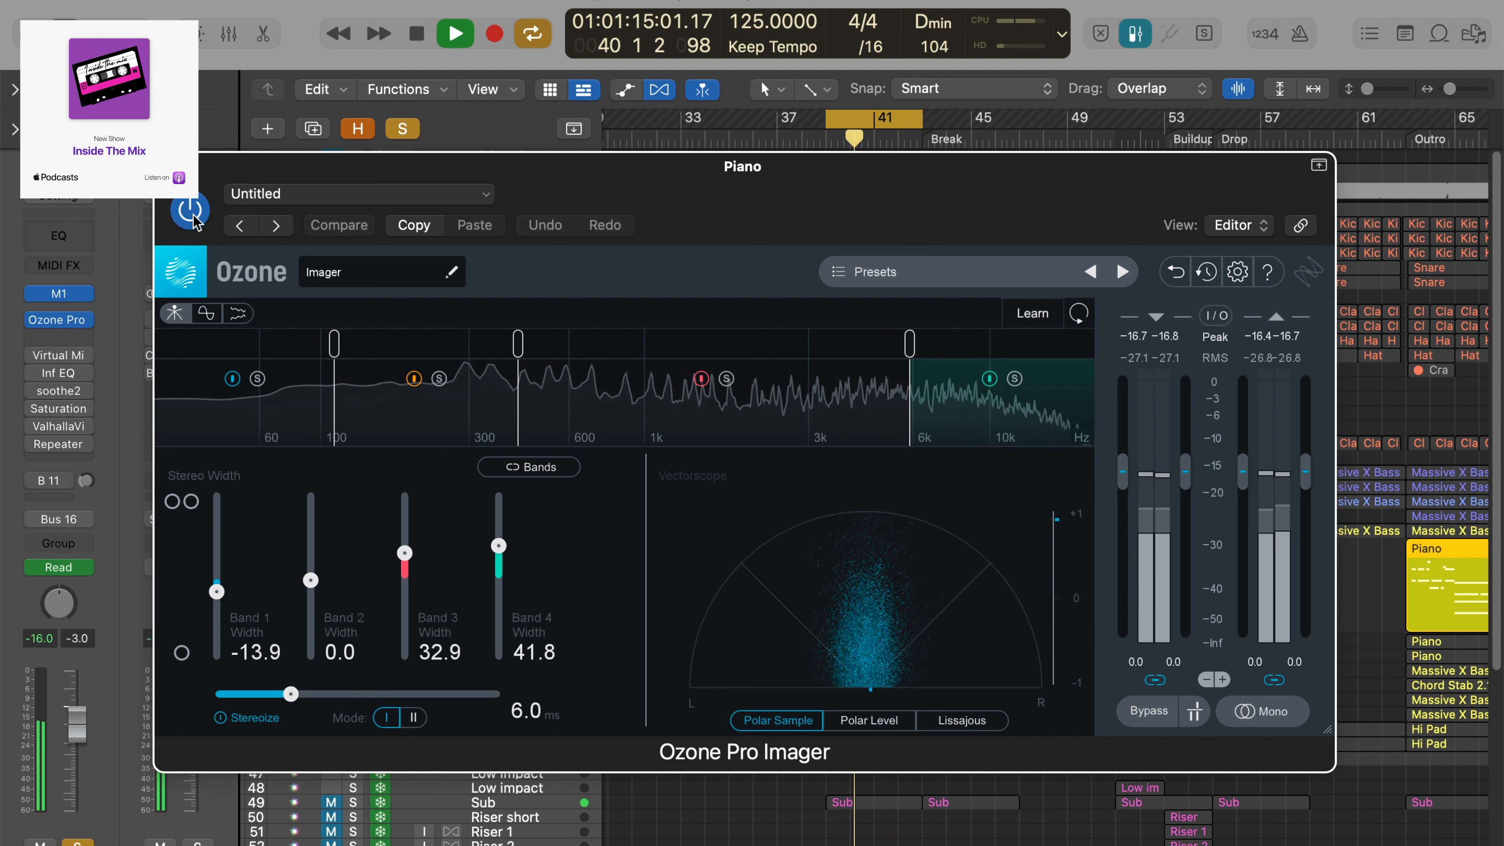
Step: Reduce the imager's Band 4 width to 30.4 and Band 3 width to 29.1 during playback, and stop the transport
drag(500, 546, 501, 556)
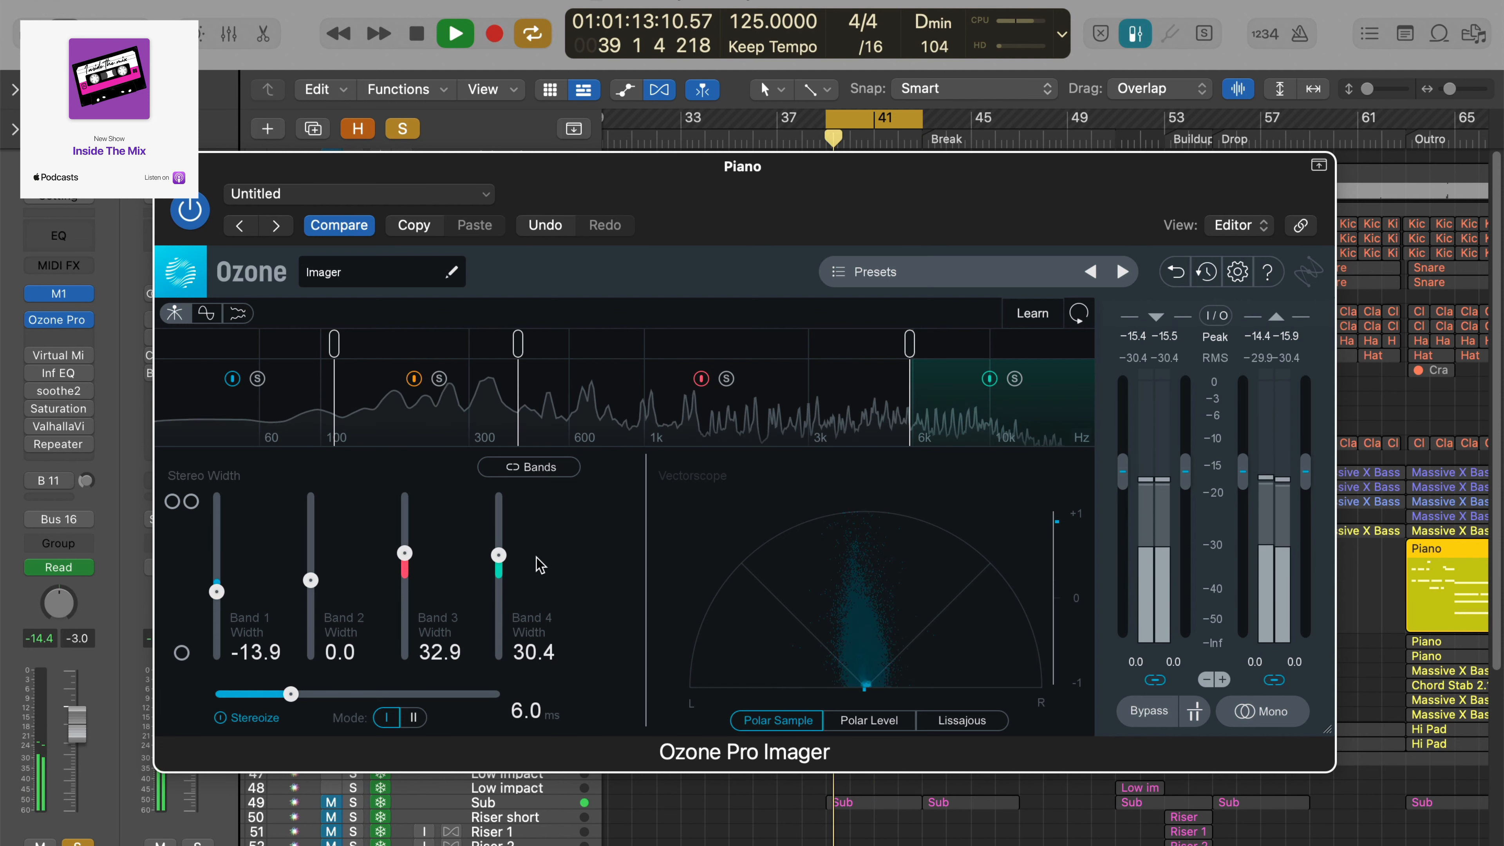
drag(405, 553, 404, 556)
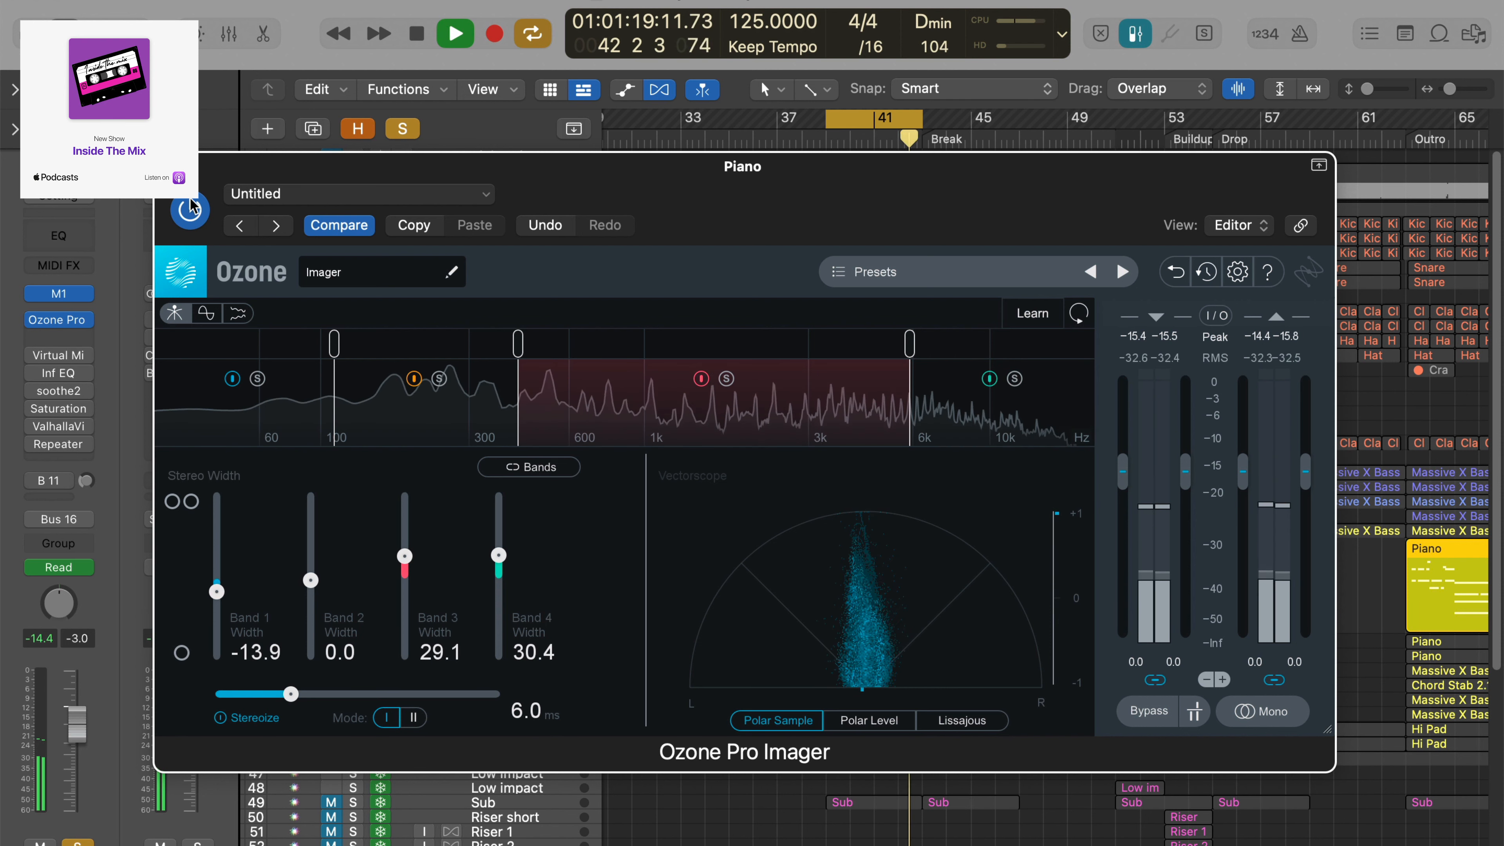
key(space)
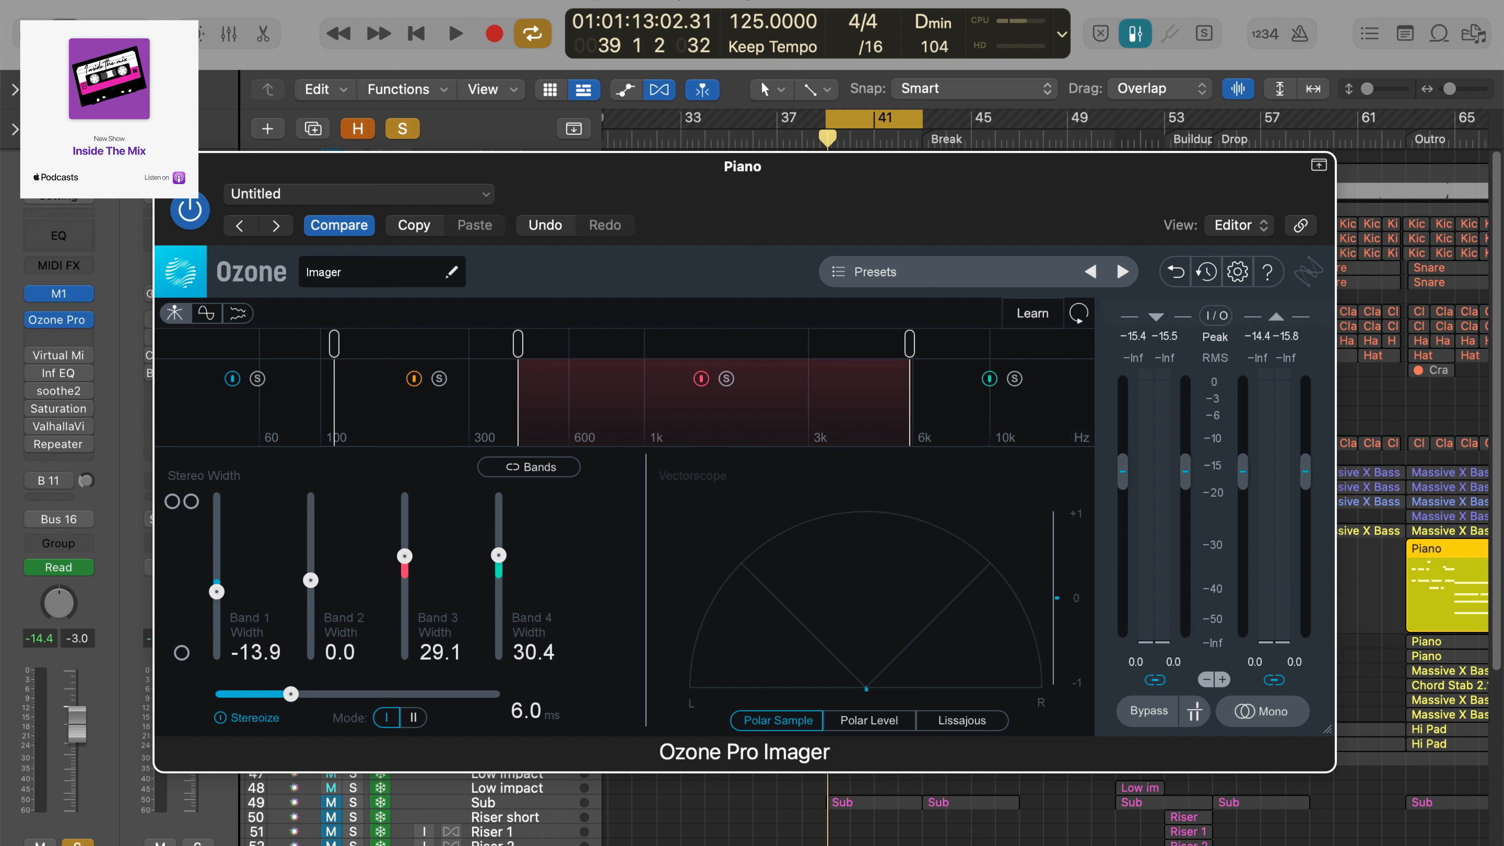
Step: Switch from the imager to the Piano's Virtual Mix Rack and compare the sound with the rack enabled and bypassed
click(166, 166)
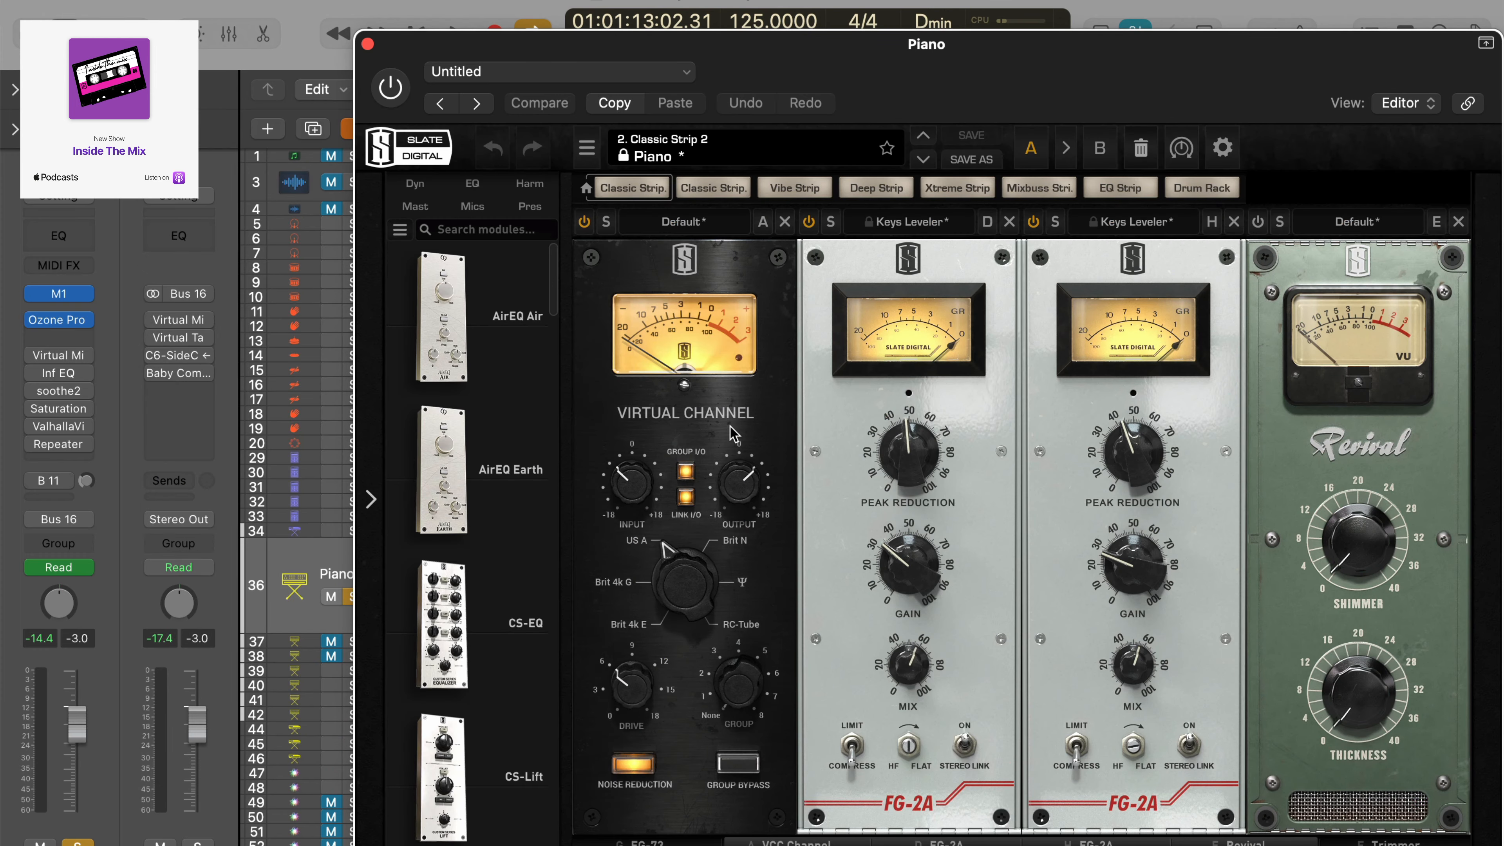
drag(890, 56, 720, 27)
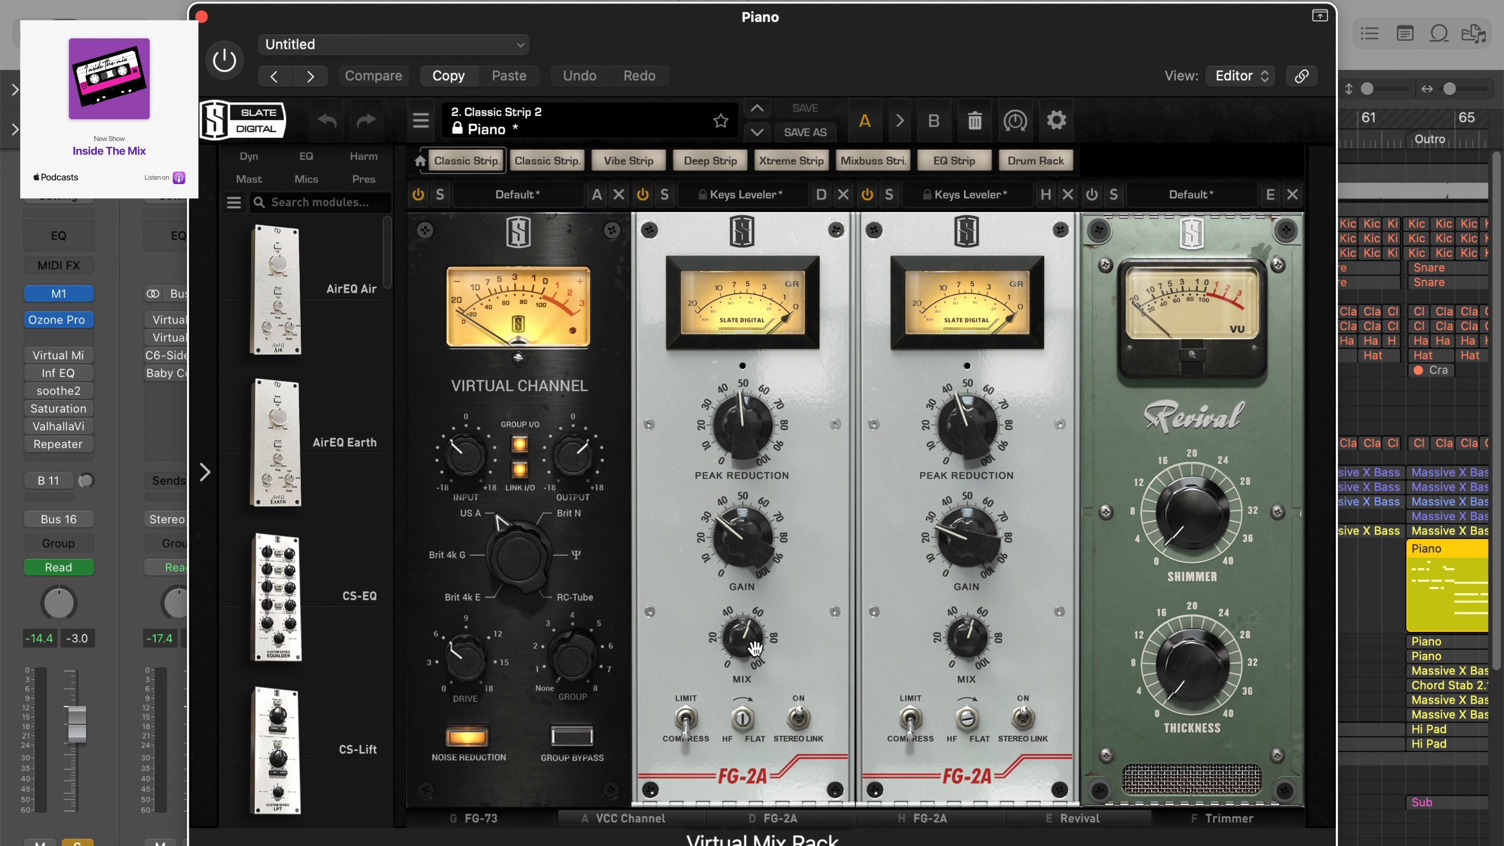
click(225, 60)
key(space)
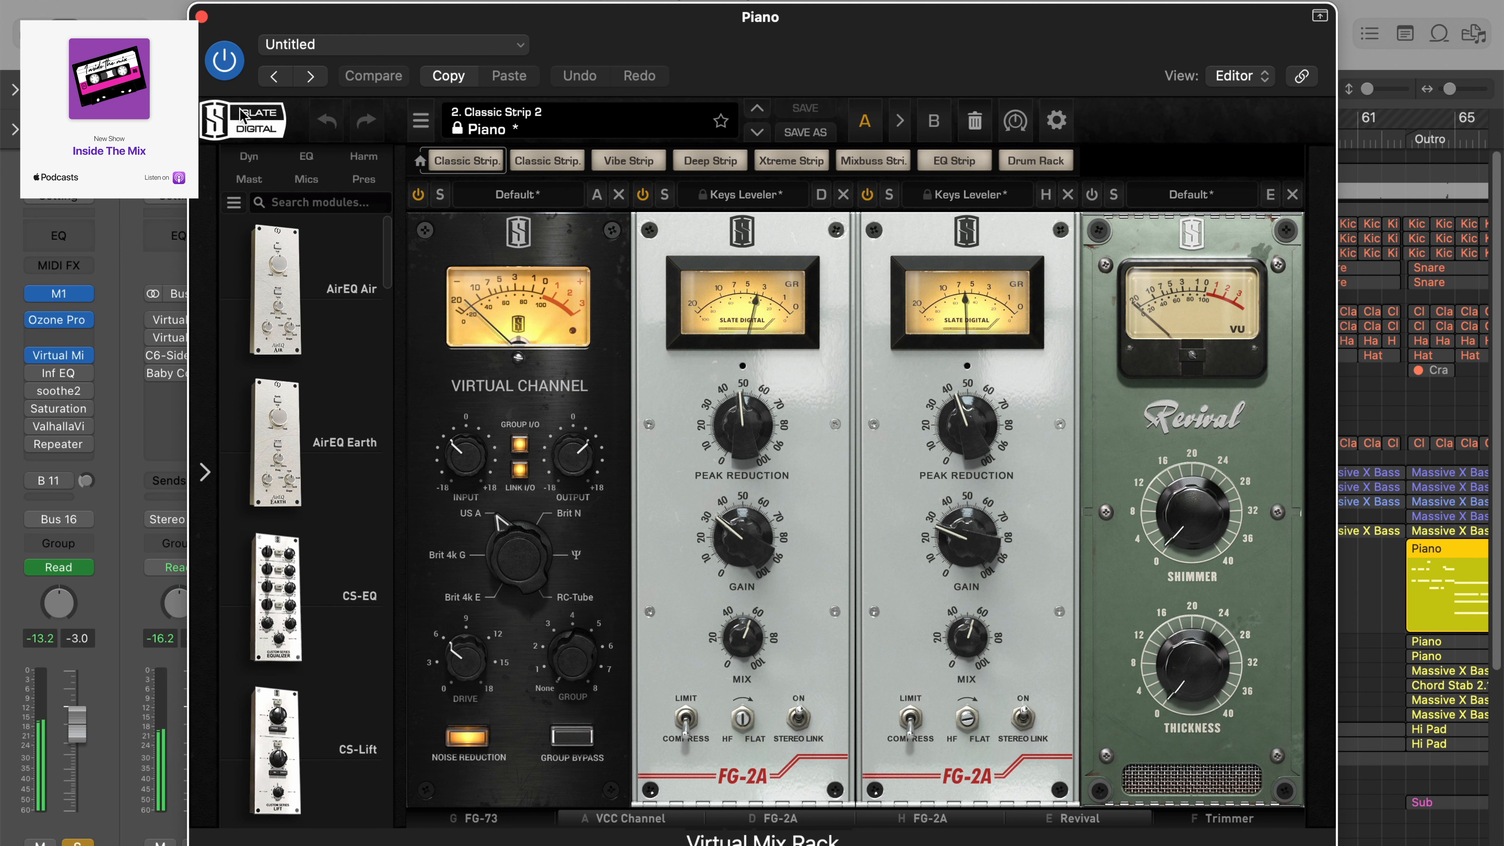
click(234, 66)
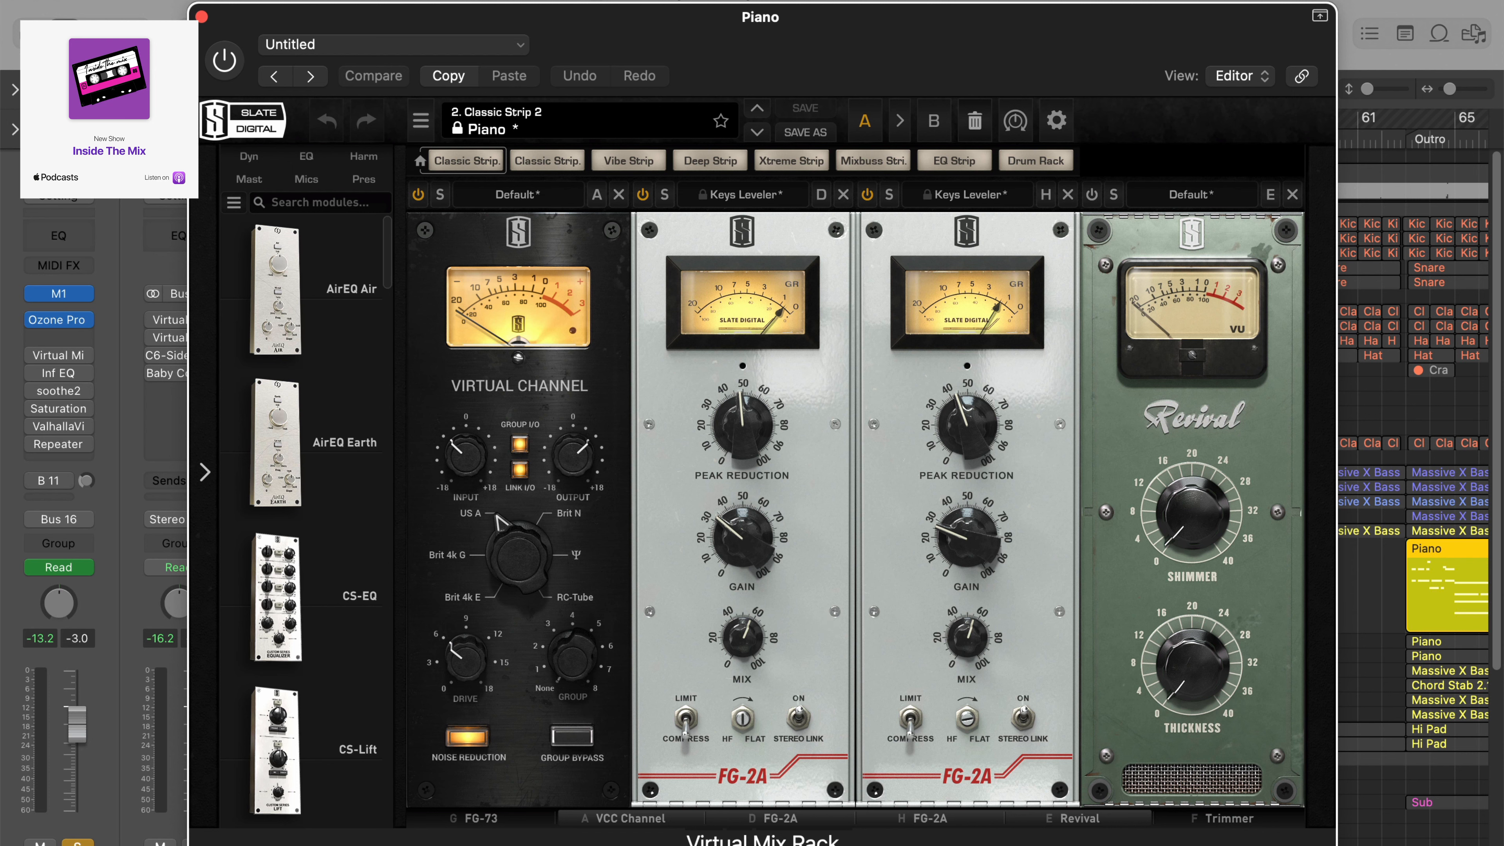
Step: Show the end of the module chain and raise the Revival's Shimmer to about 2.68 and Thickness to about 1.83
click(1192, 827)
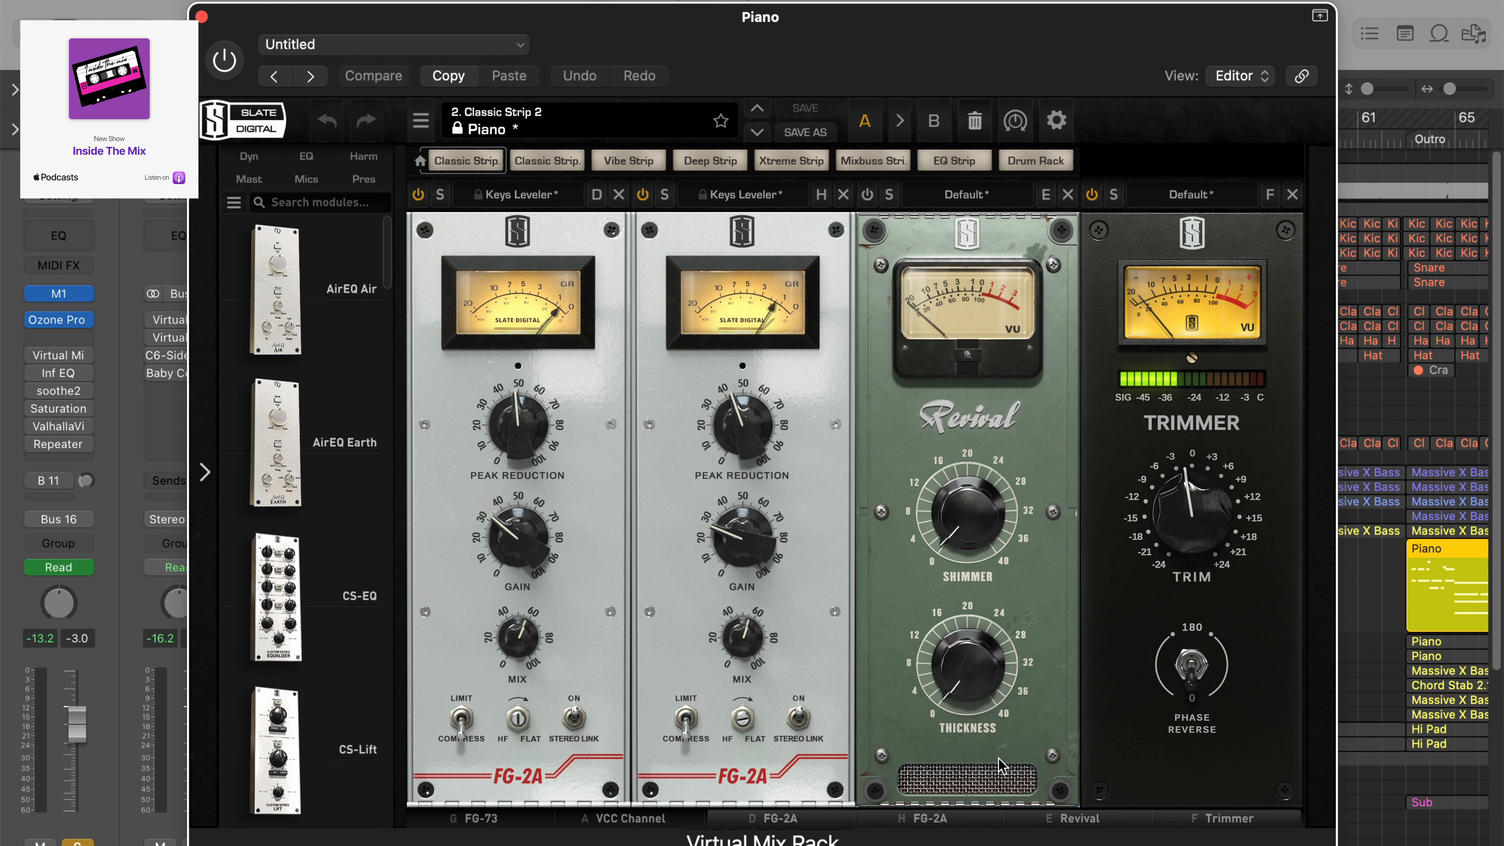
click(947, 529)
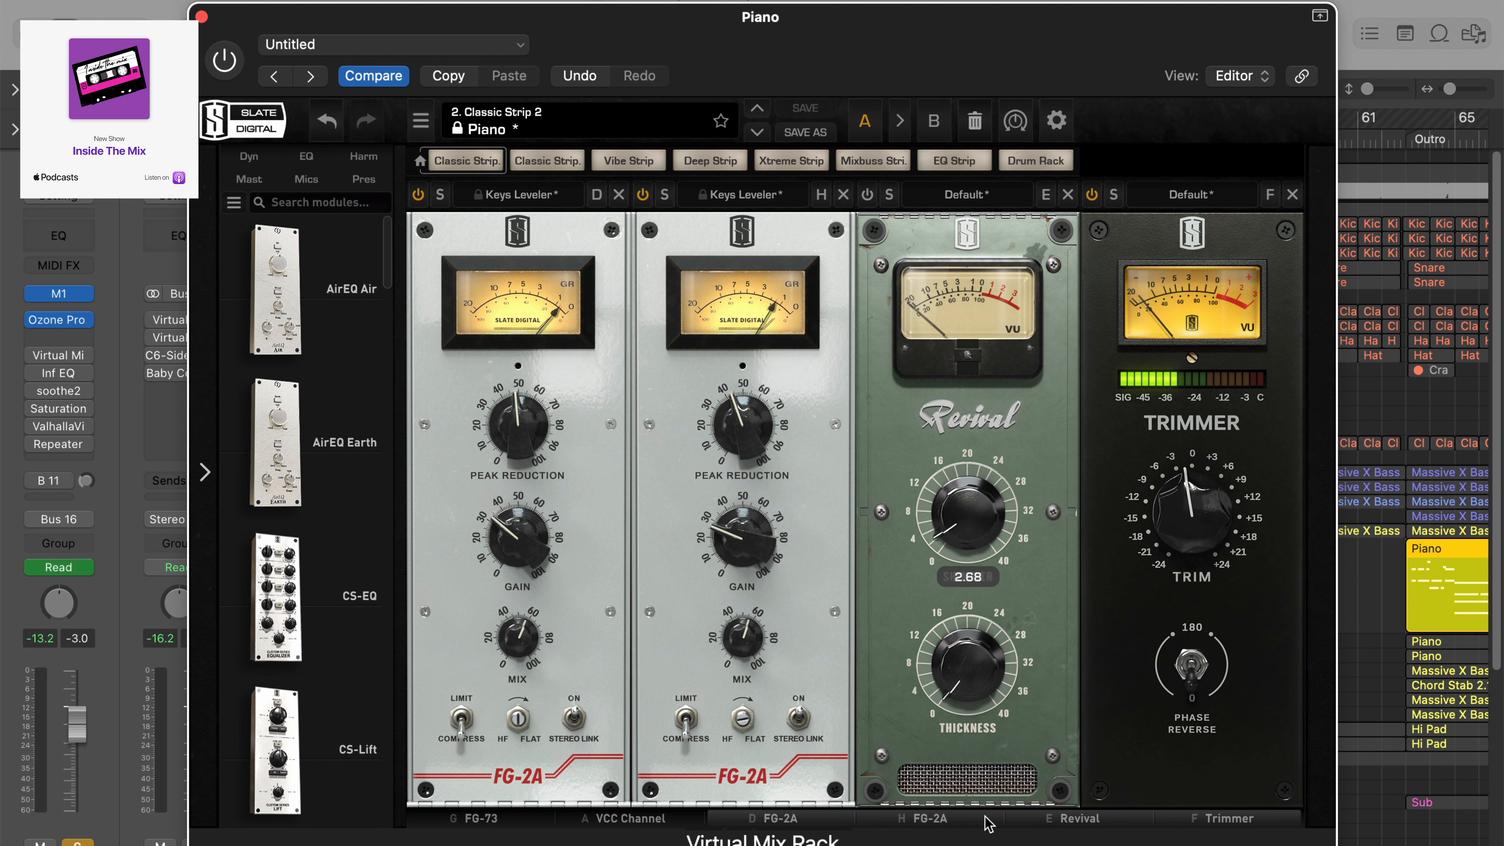
drag(970, 694, 967, 678)
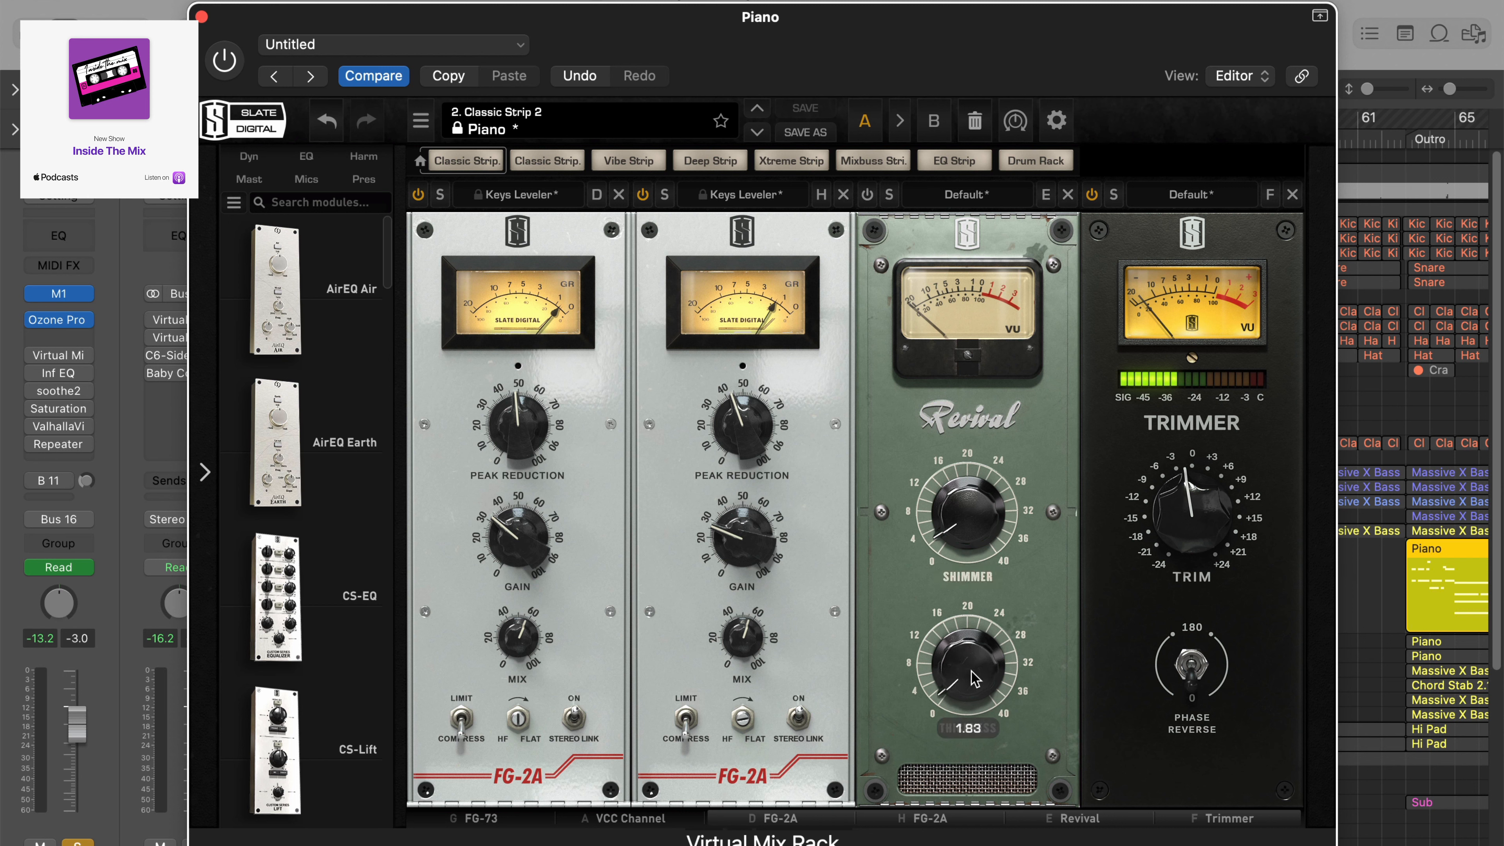
drag(986, 517, 966, 525)
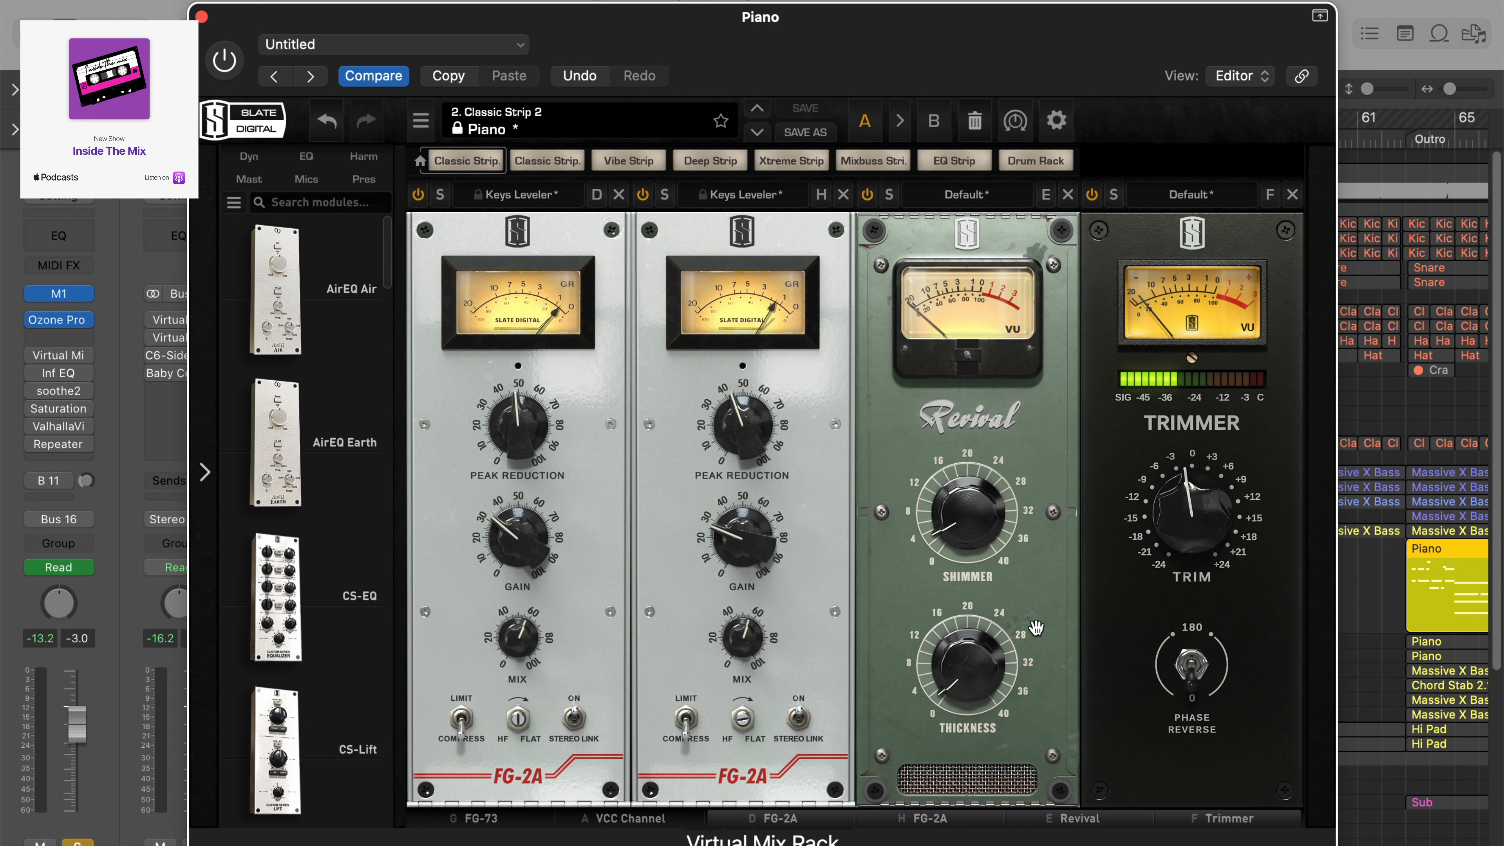
Step: Fine-tune the Revival's Shimmer during playback, raising it to 6.05 and easing it back slightly with the rack enabled
key(space)
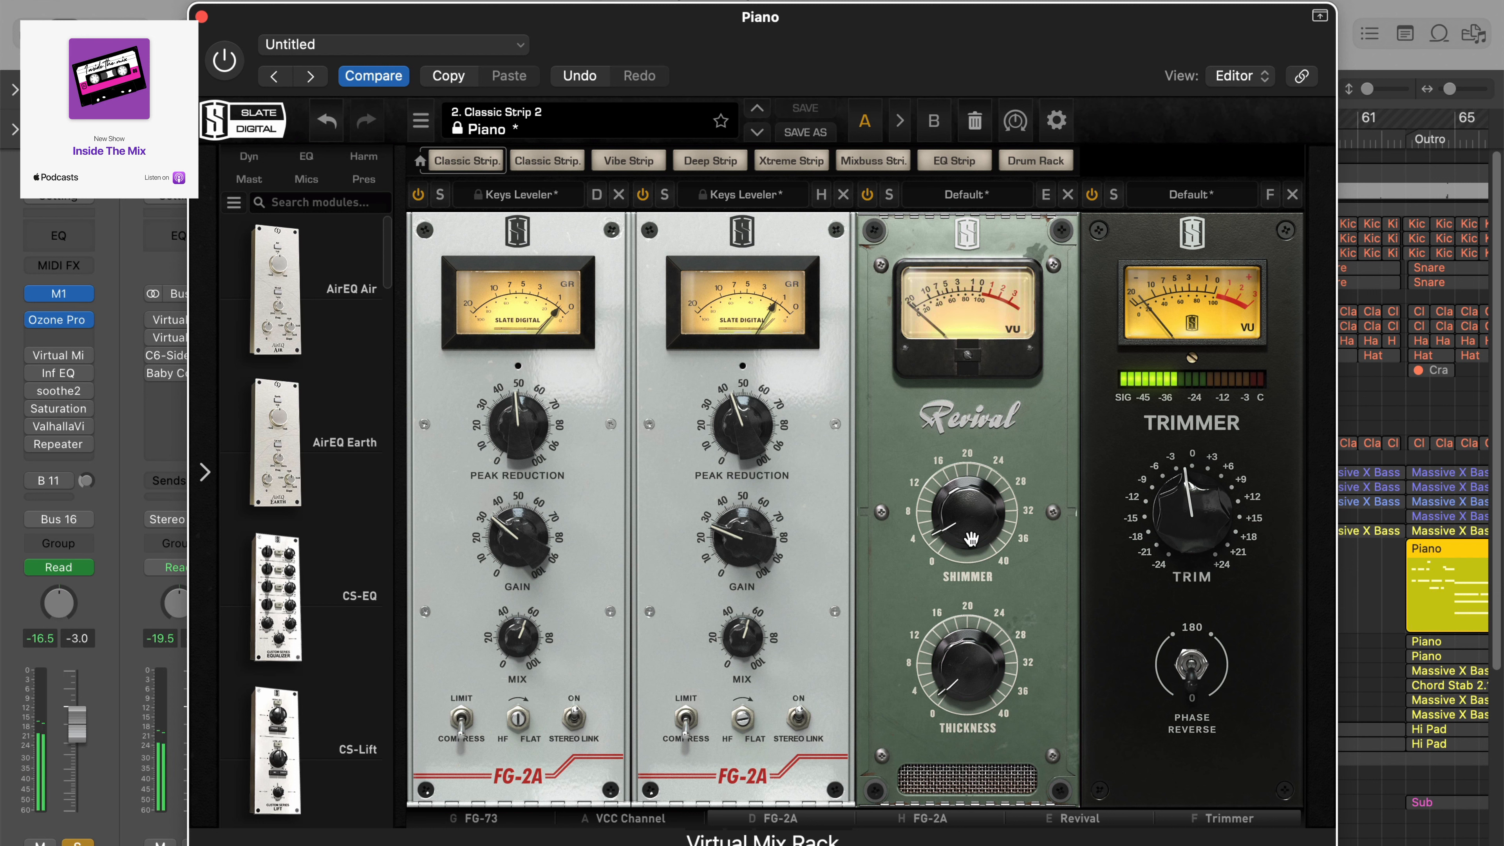
mouse_move(972, 539)
mouse_down()
mouse_move(973, 511)
mouse_move(978, 540)
mouse_up()
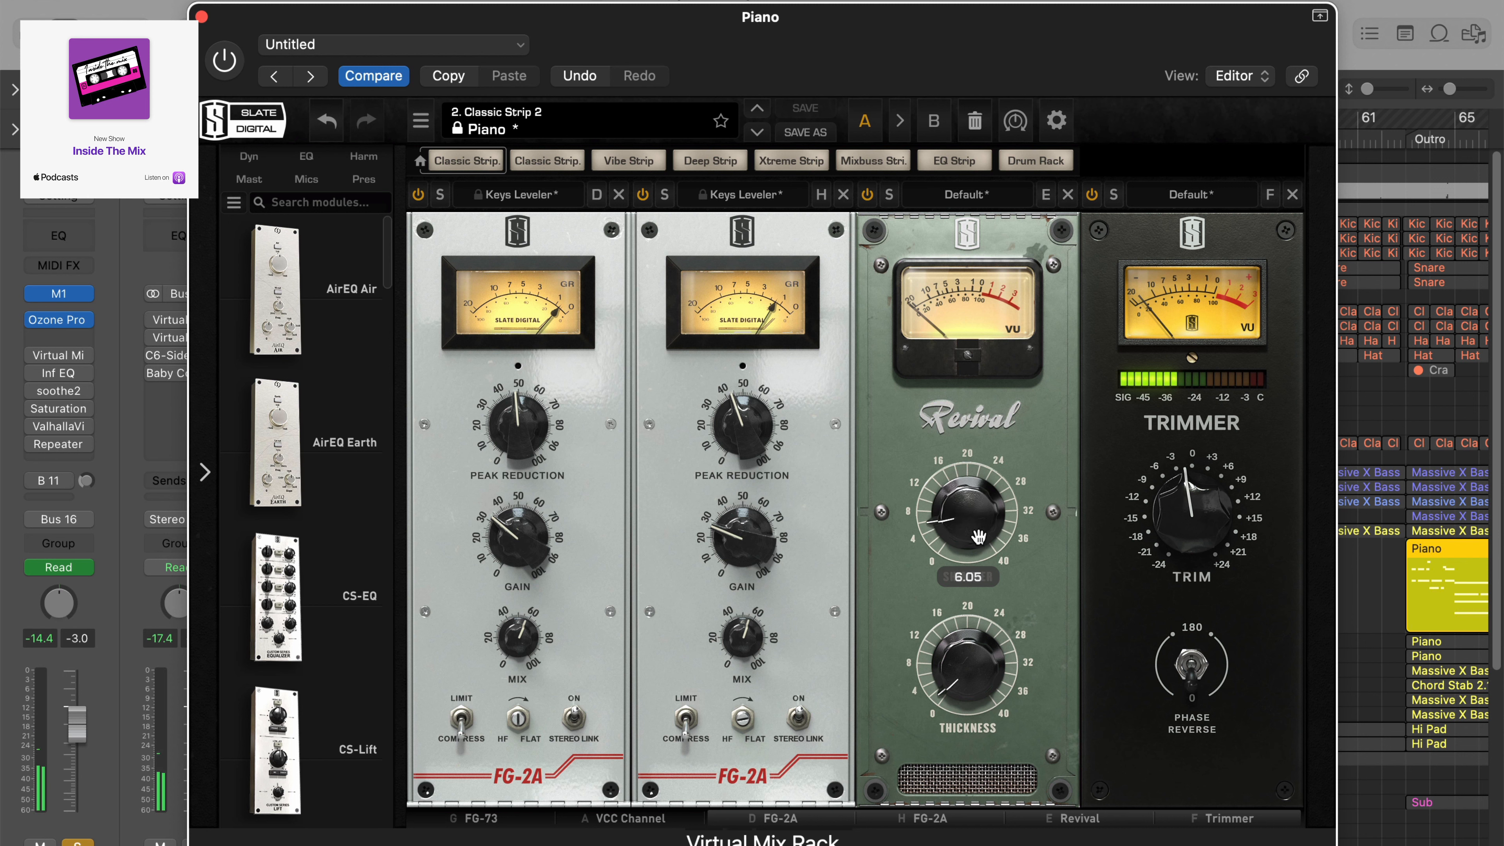
click(215, 59)
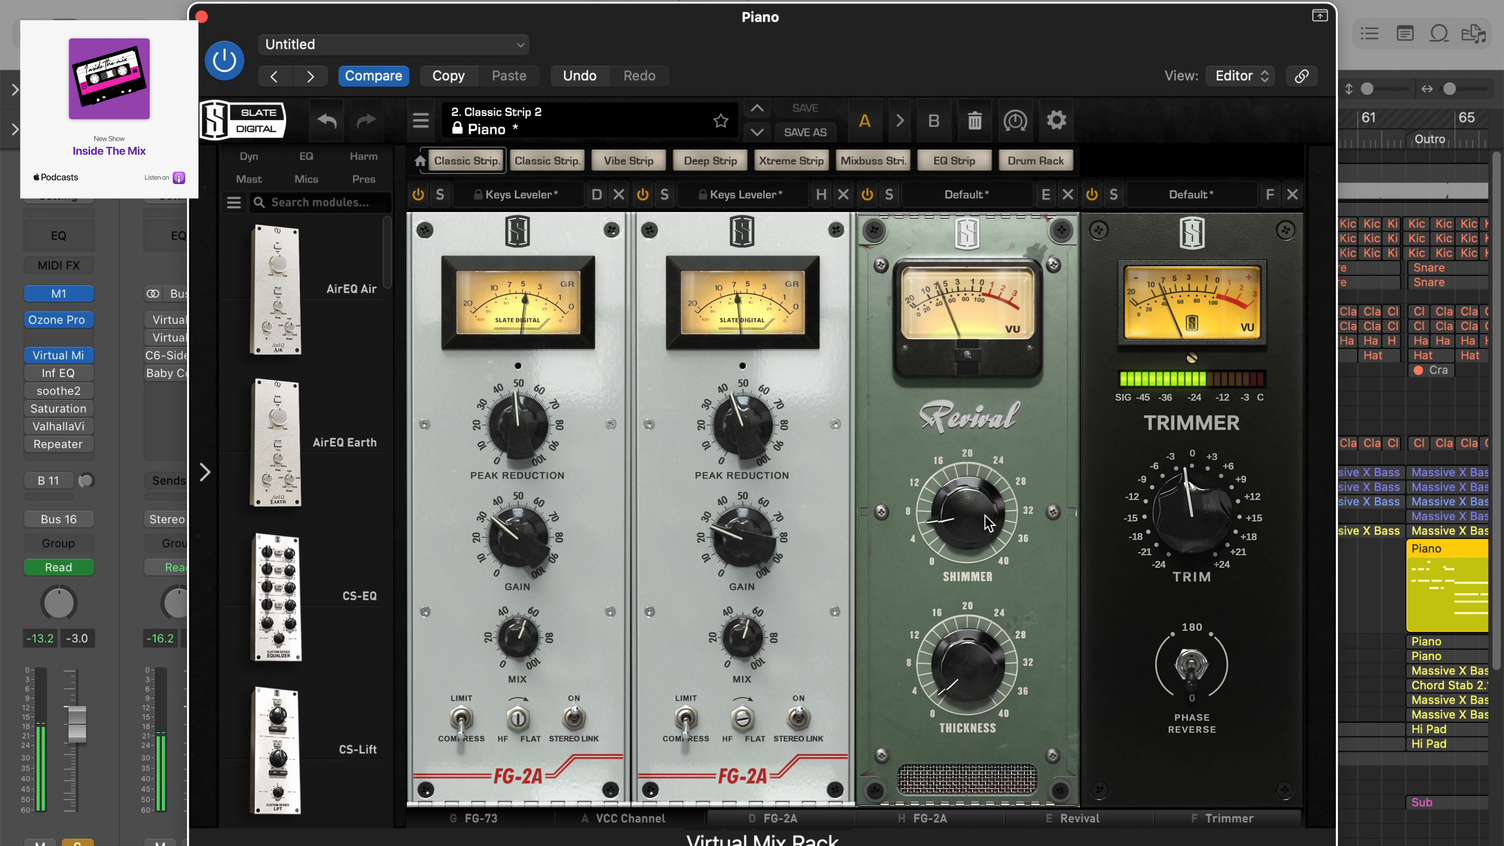
drag(988, 522, 976, 532)
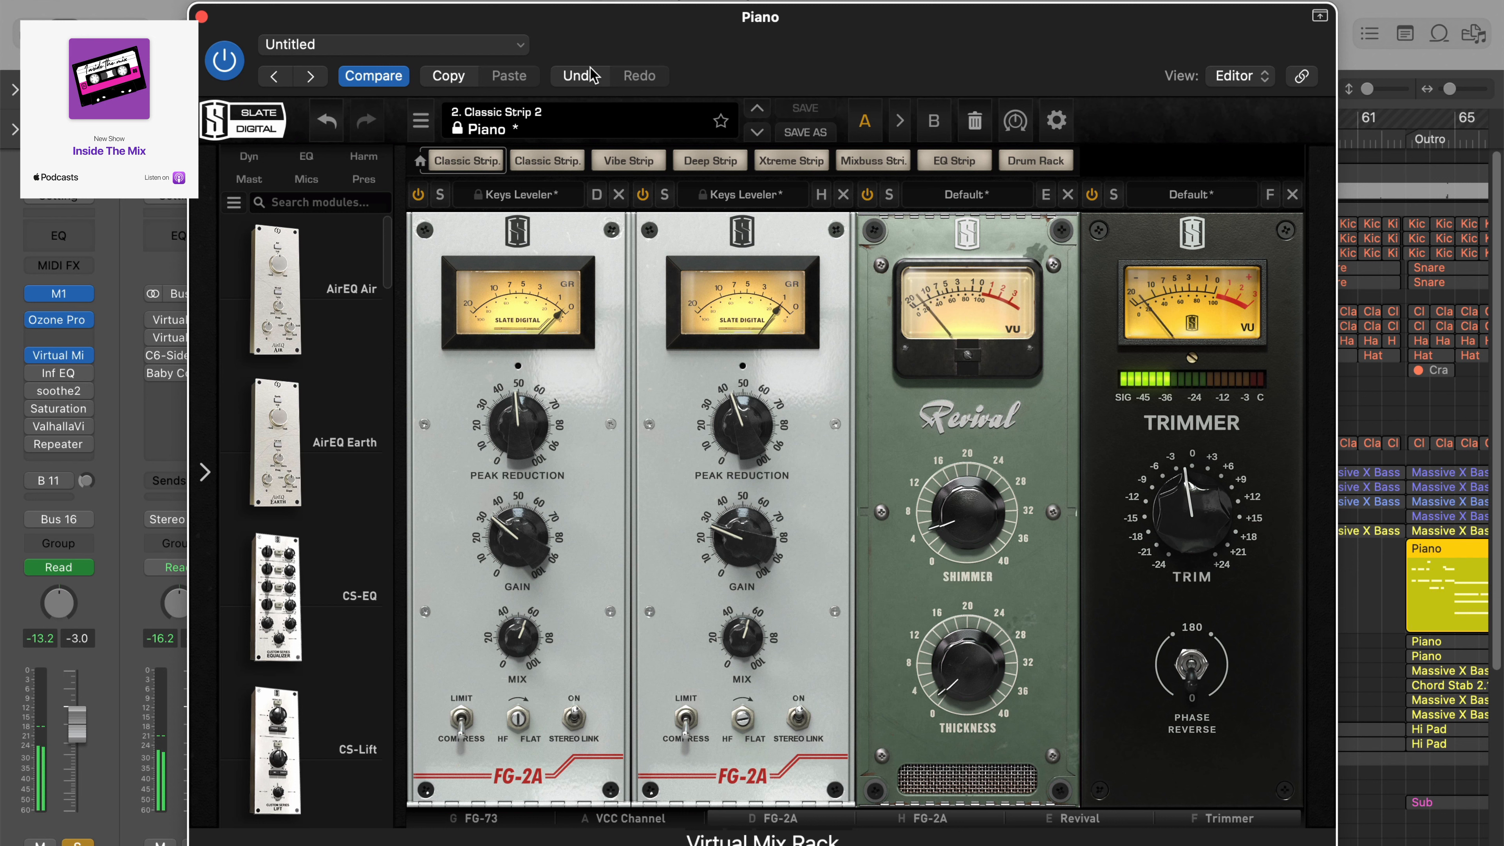
click(869, 201)
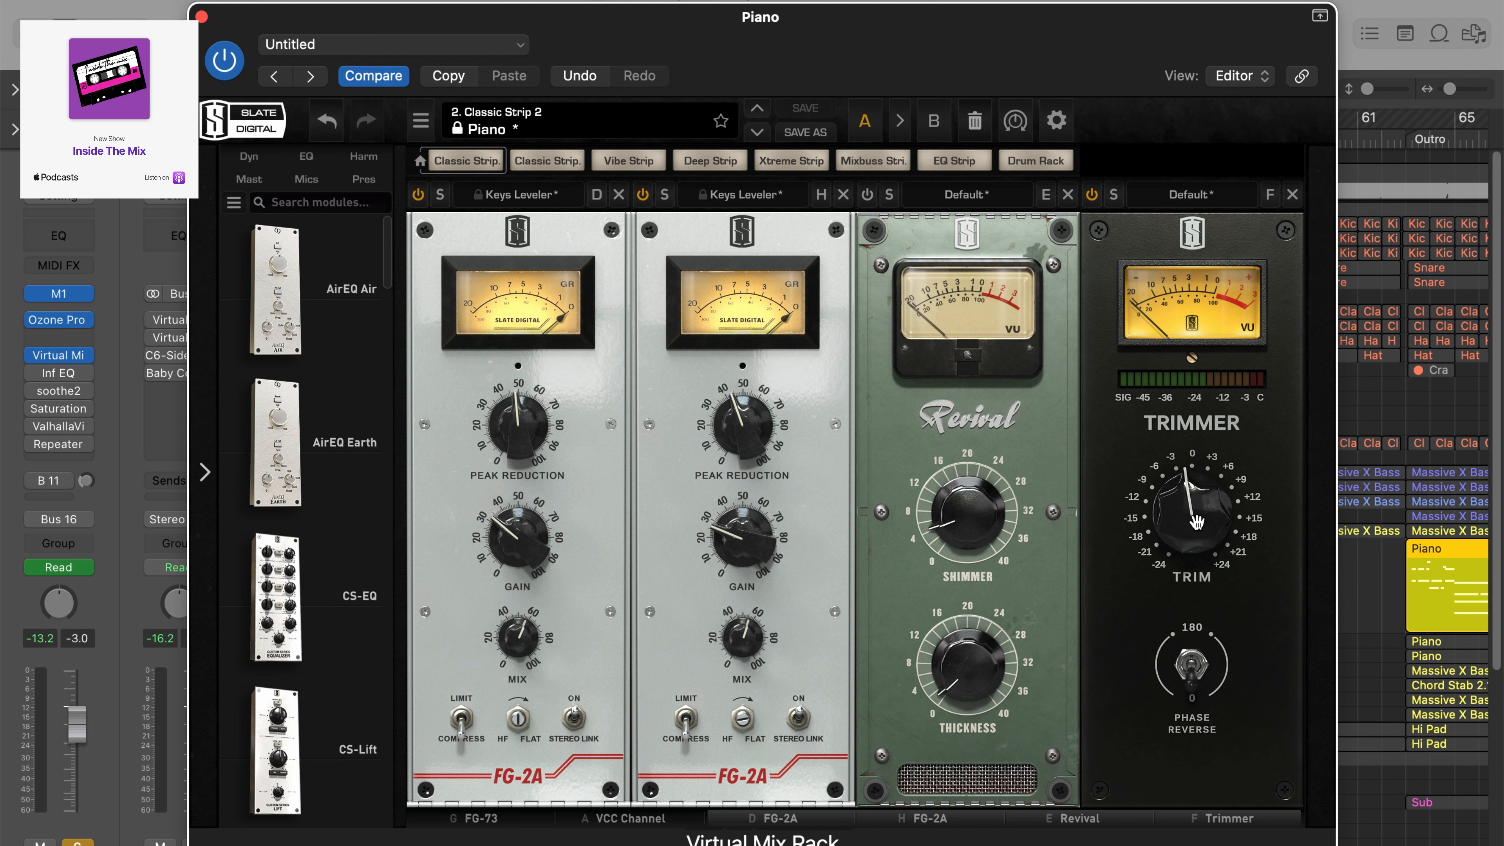
Step: Set the Trimmer module's trim to -1.56 dB and compare the piano's level with the rack bypassed and enabled
mouse_move(1194, 535)
drag(1193, 537, 1192, 536)
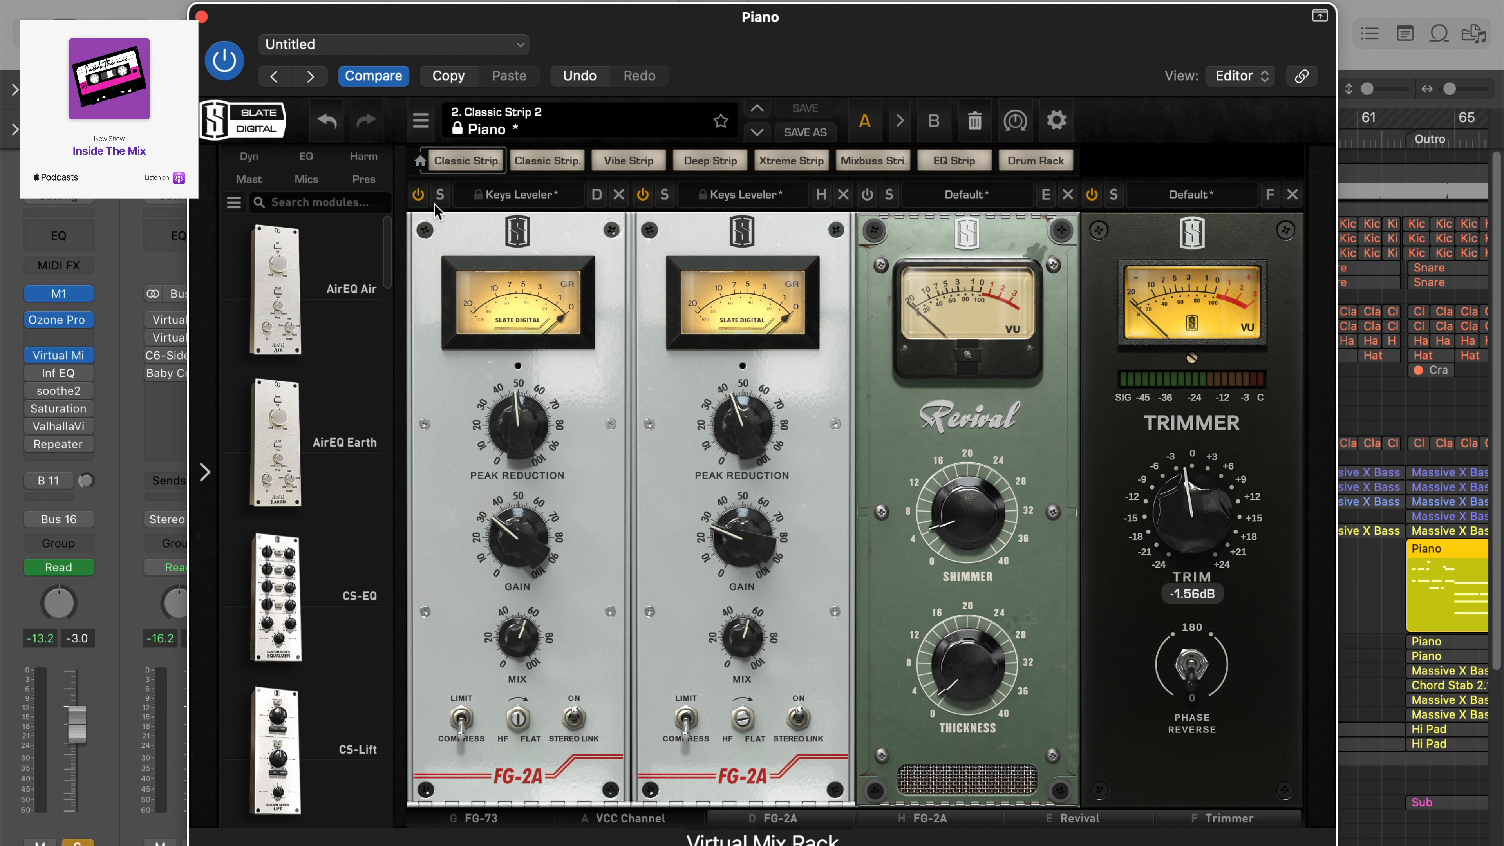
click(227, 61)
key(space)
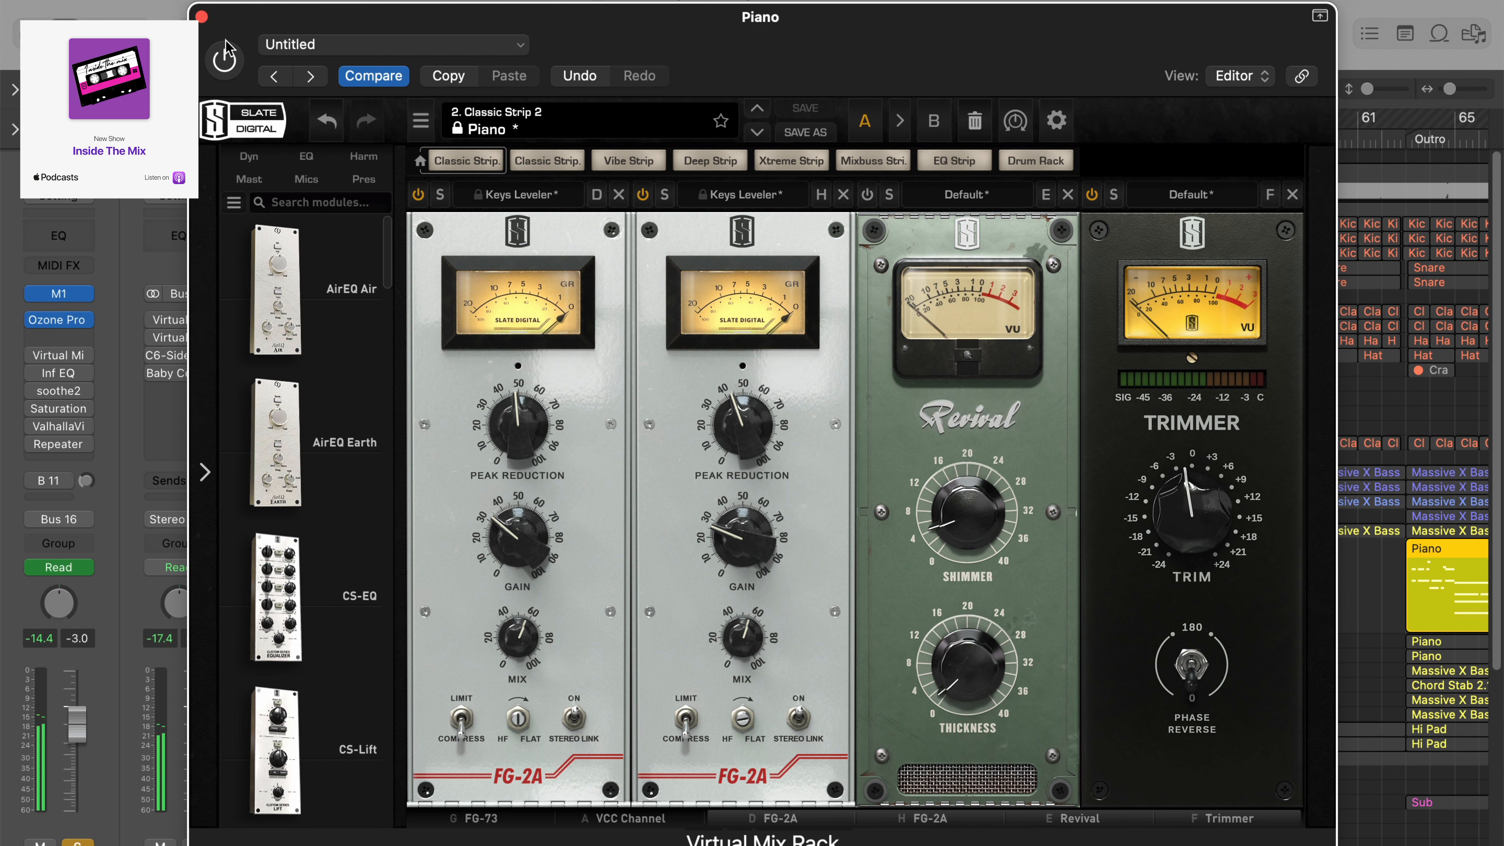
click(227, 61)
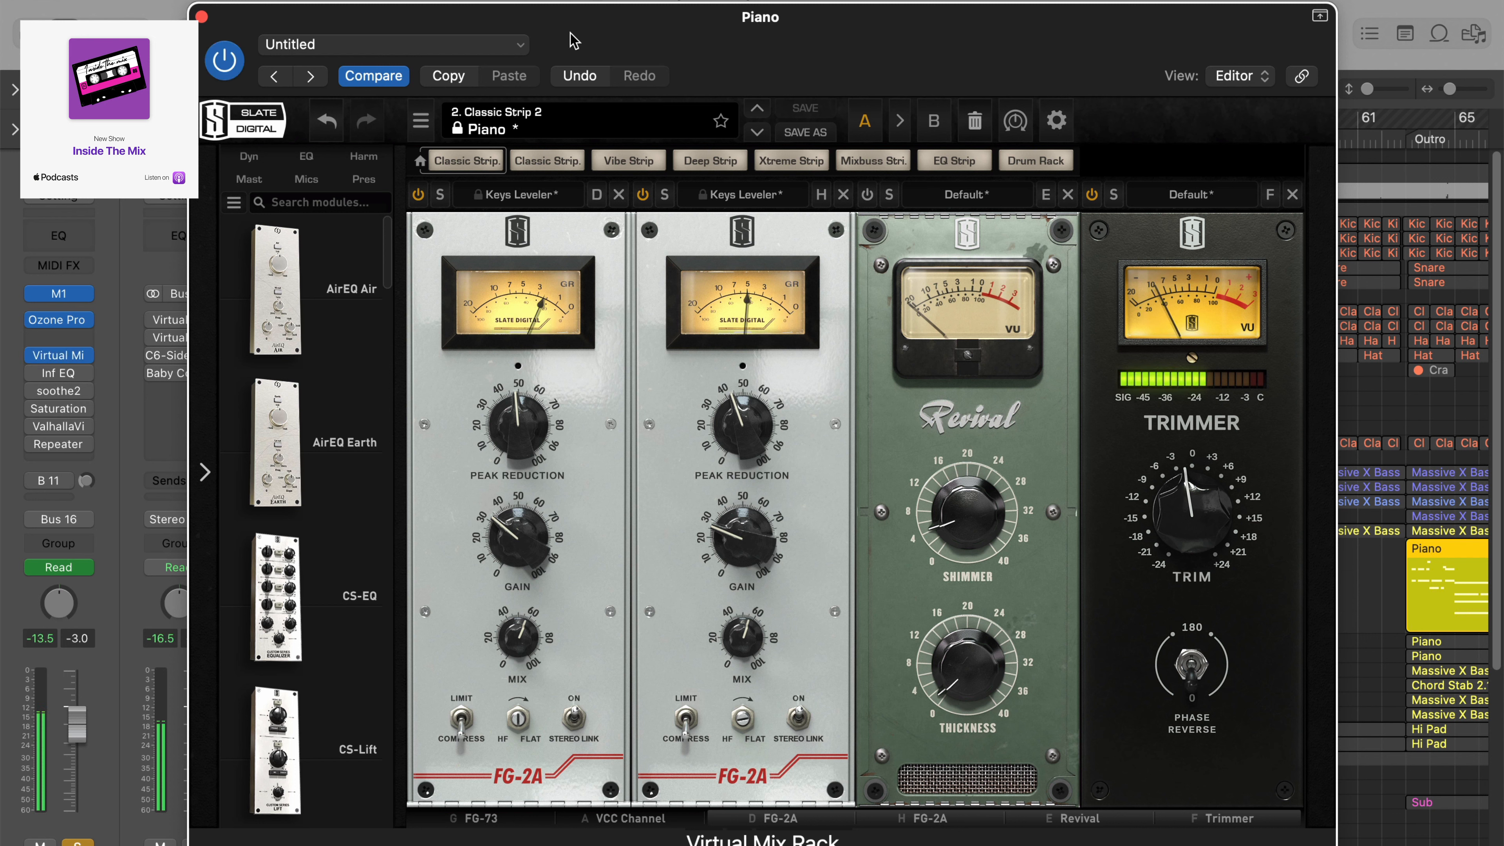
drag(1206, 494, 1195, 519)
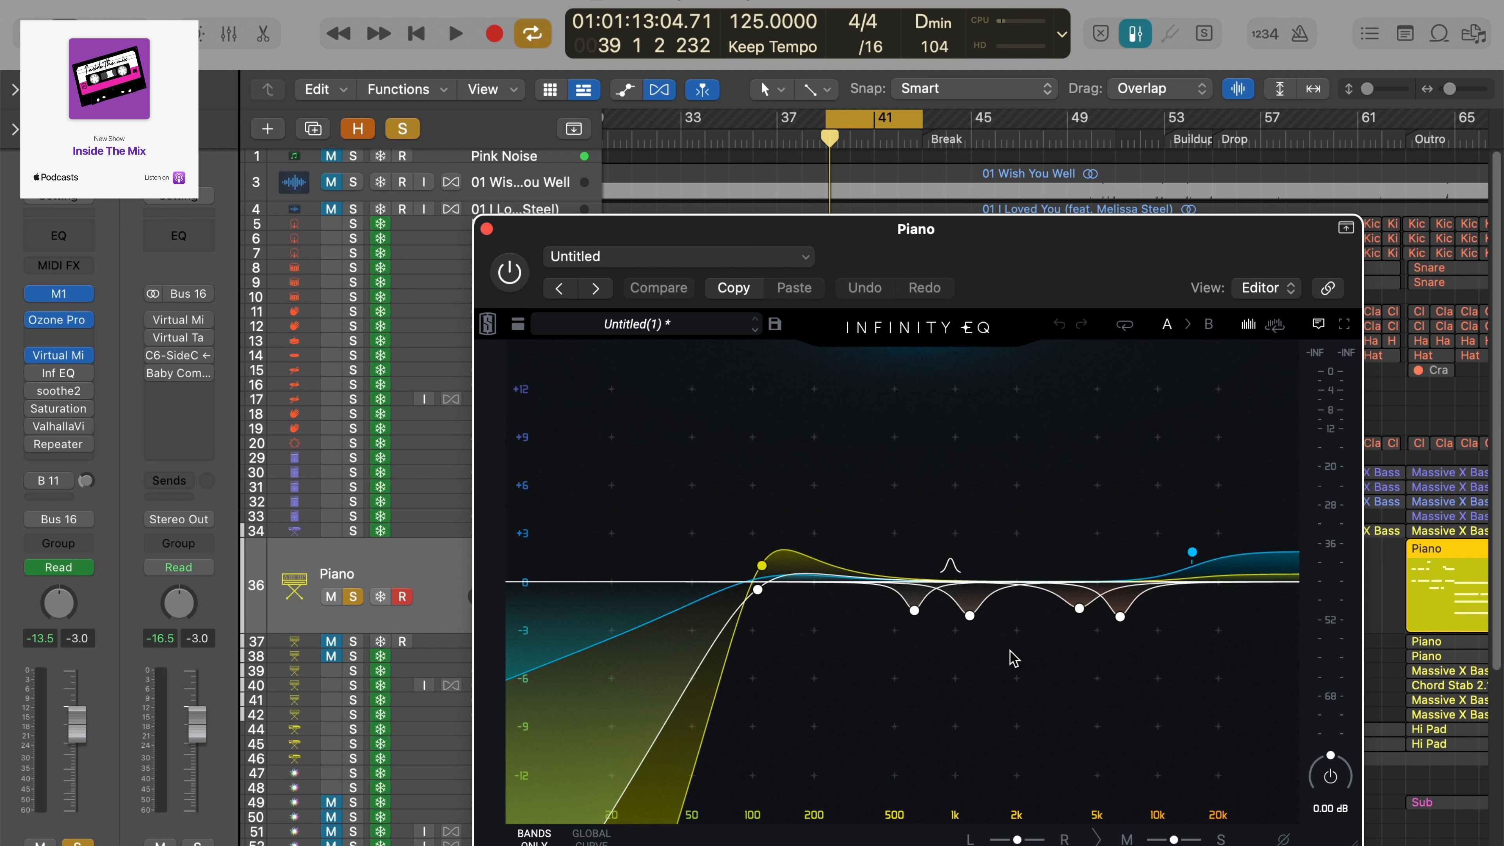
Step: Examine the high-frequency and low-mid dip bands in the Piano's Infinity EQ
click(1120, 617)
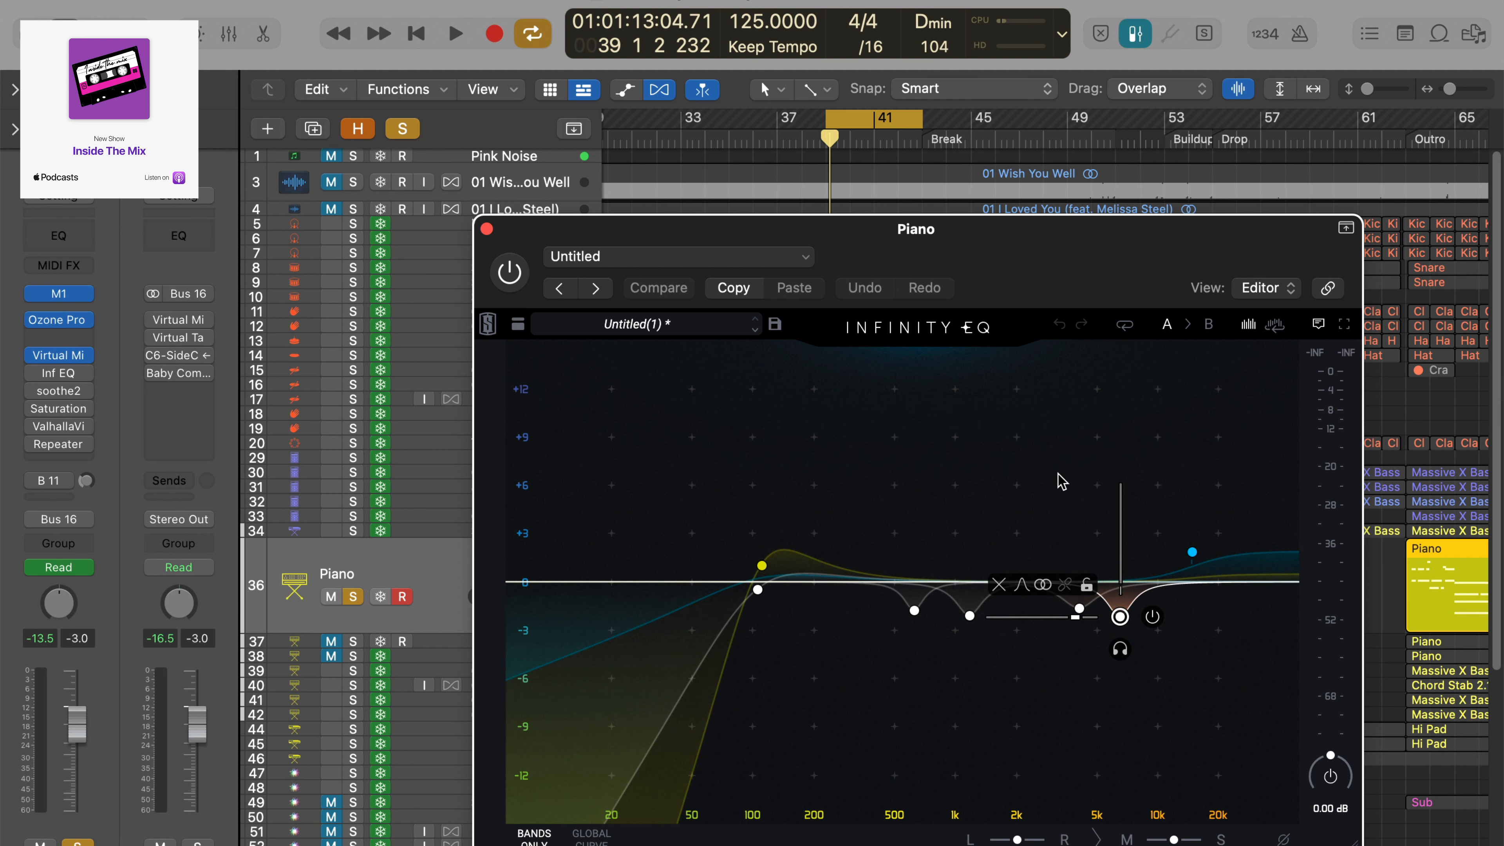
click(940, 503)
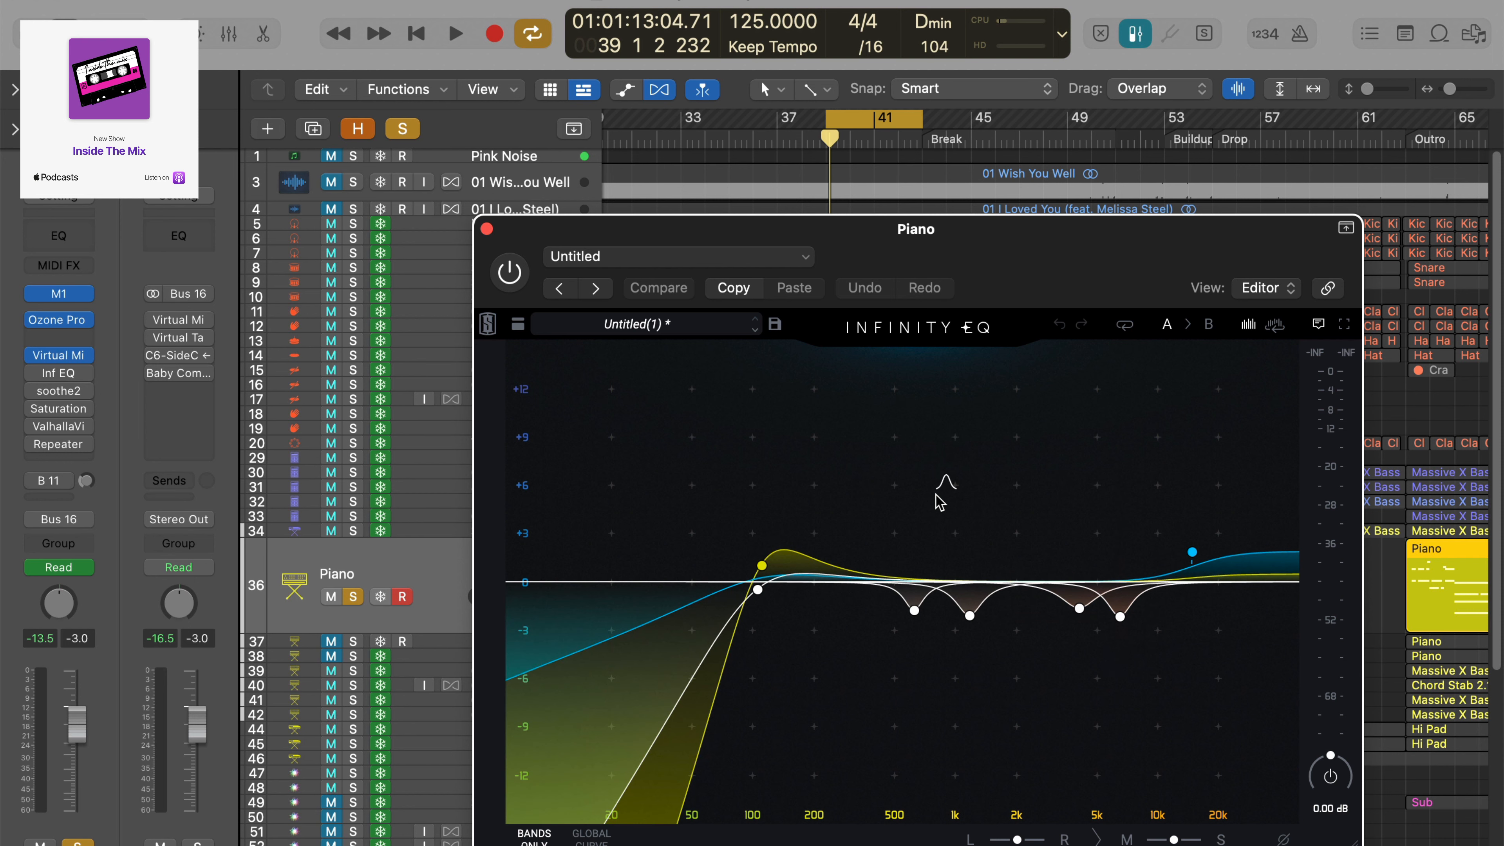
click(914, 611)
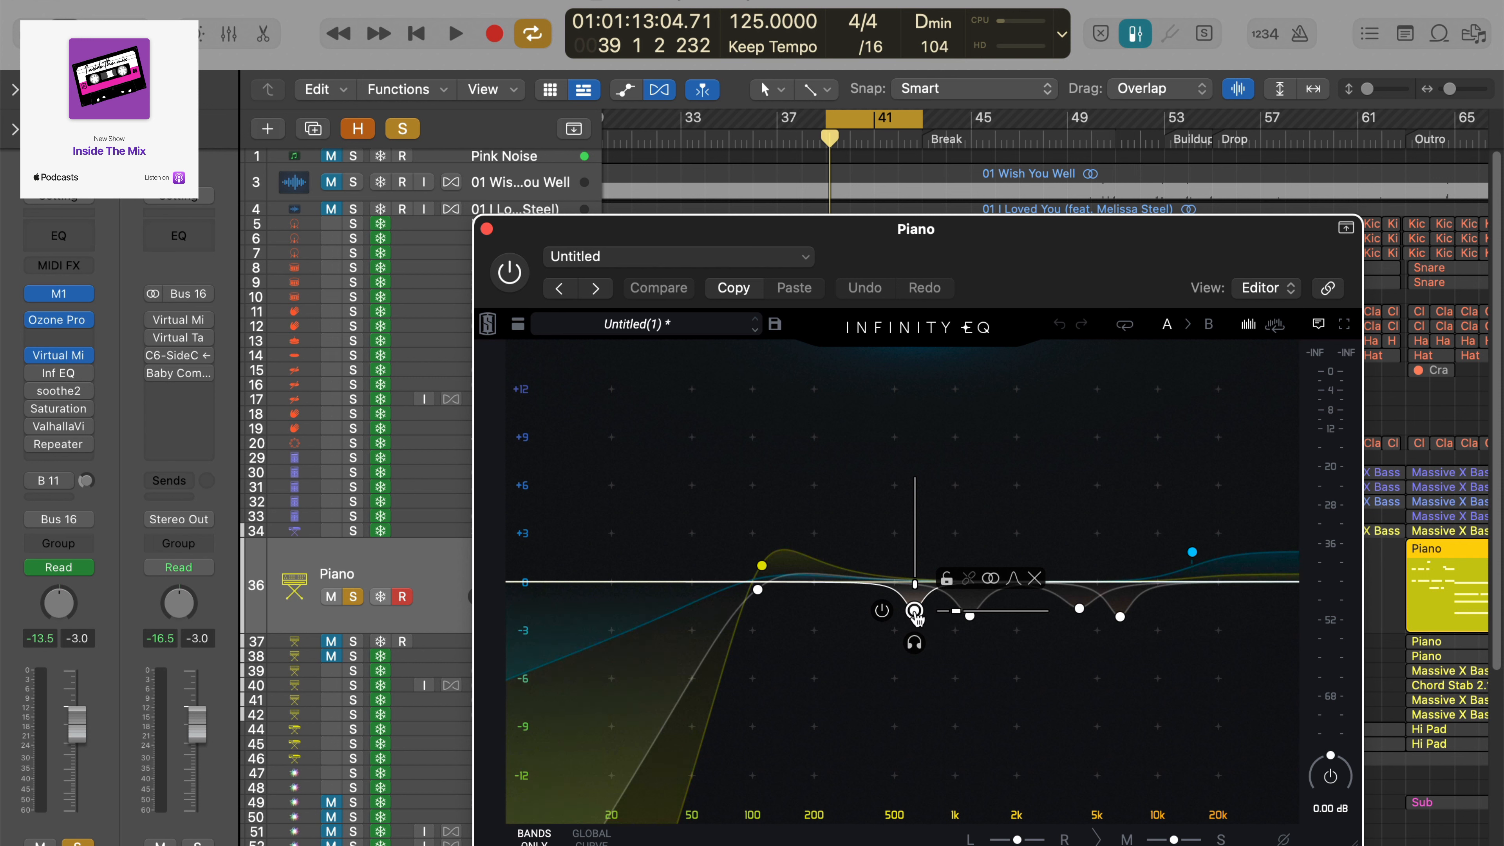
Step: Set the Band6 low cut to 97.8 Hz at -0.71 dB and the yellow mid-channel low cut to 116 Hz at +0.91 dB
click(758, 590)
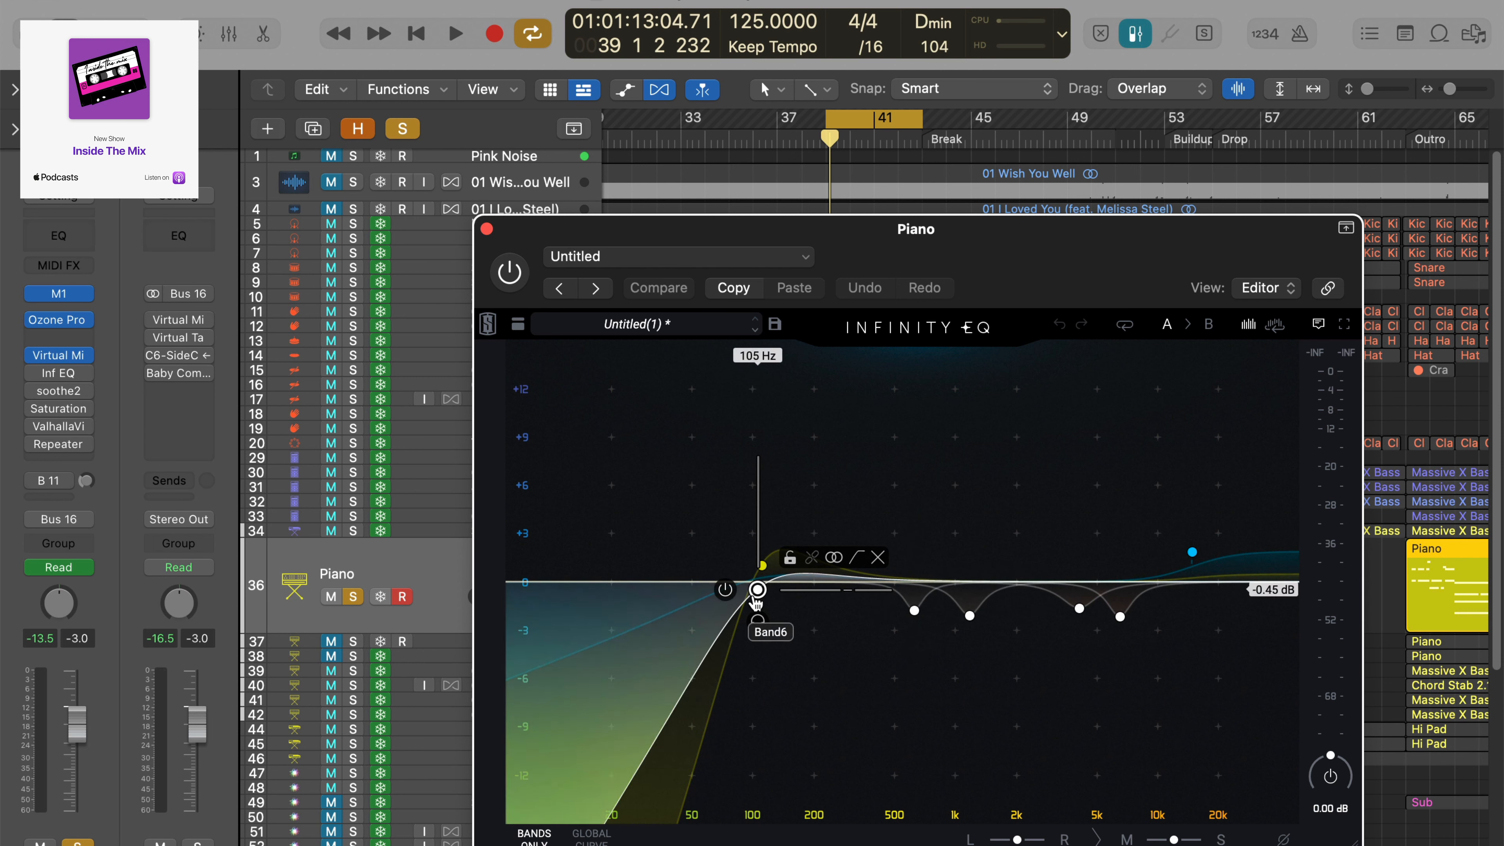
drag(756, 603, 750, 606)
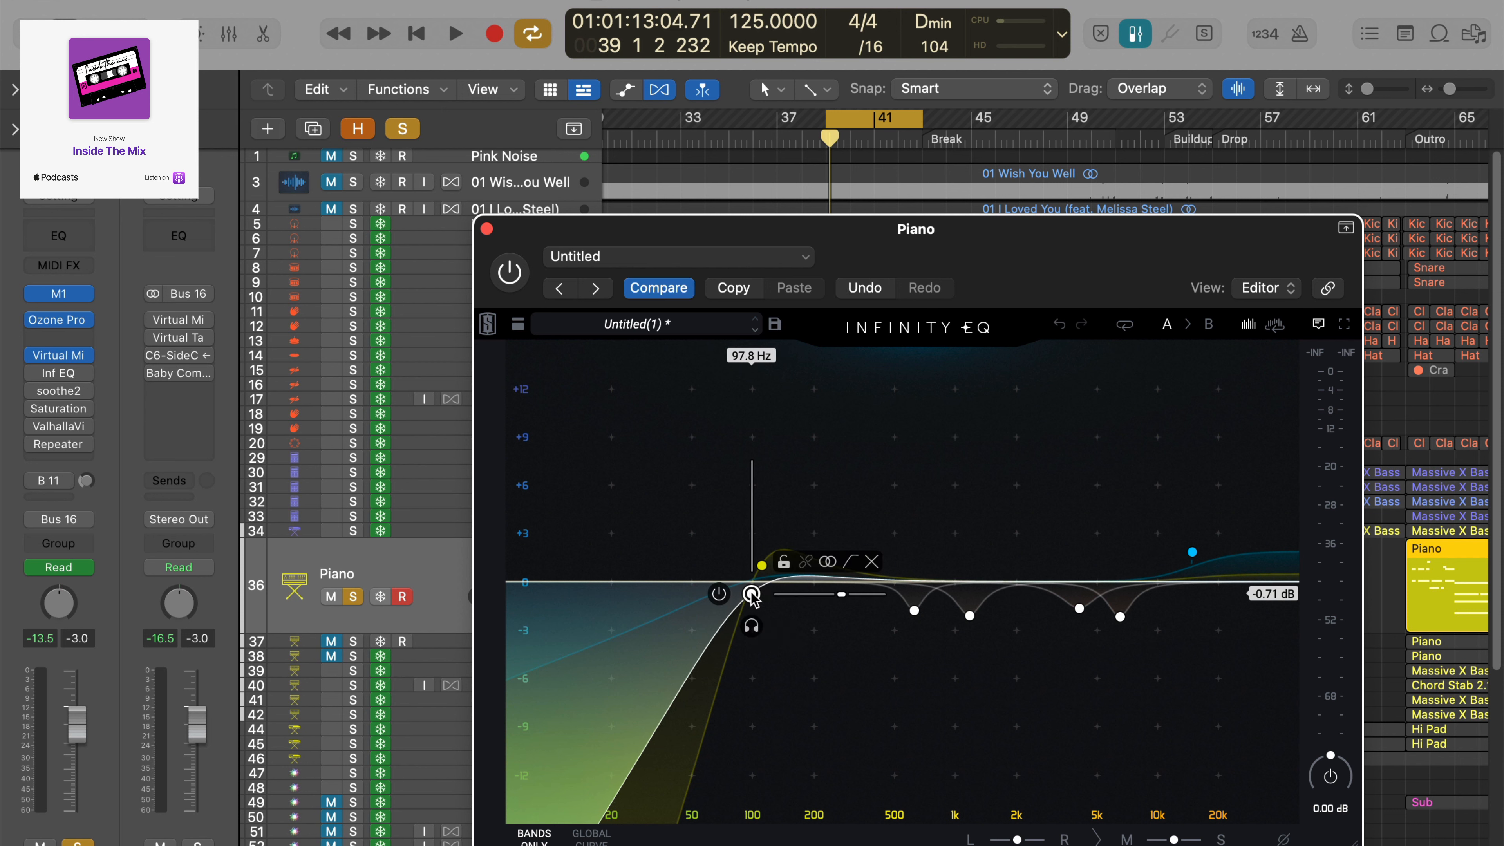
click(762, 567)
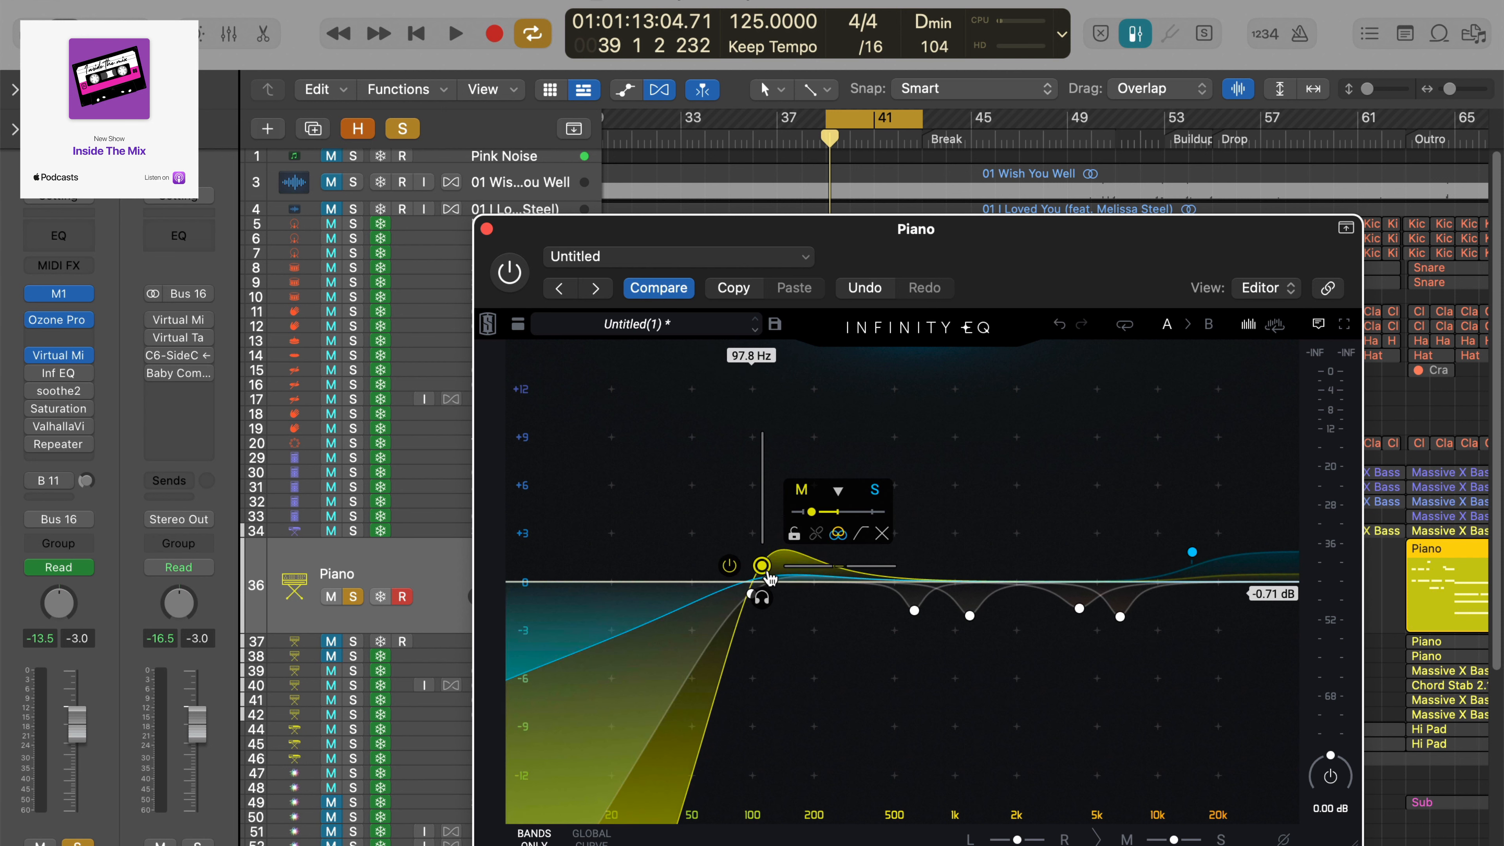
drag(769, 570, 773, 571)
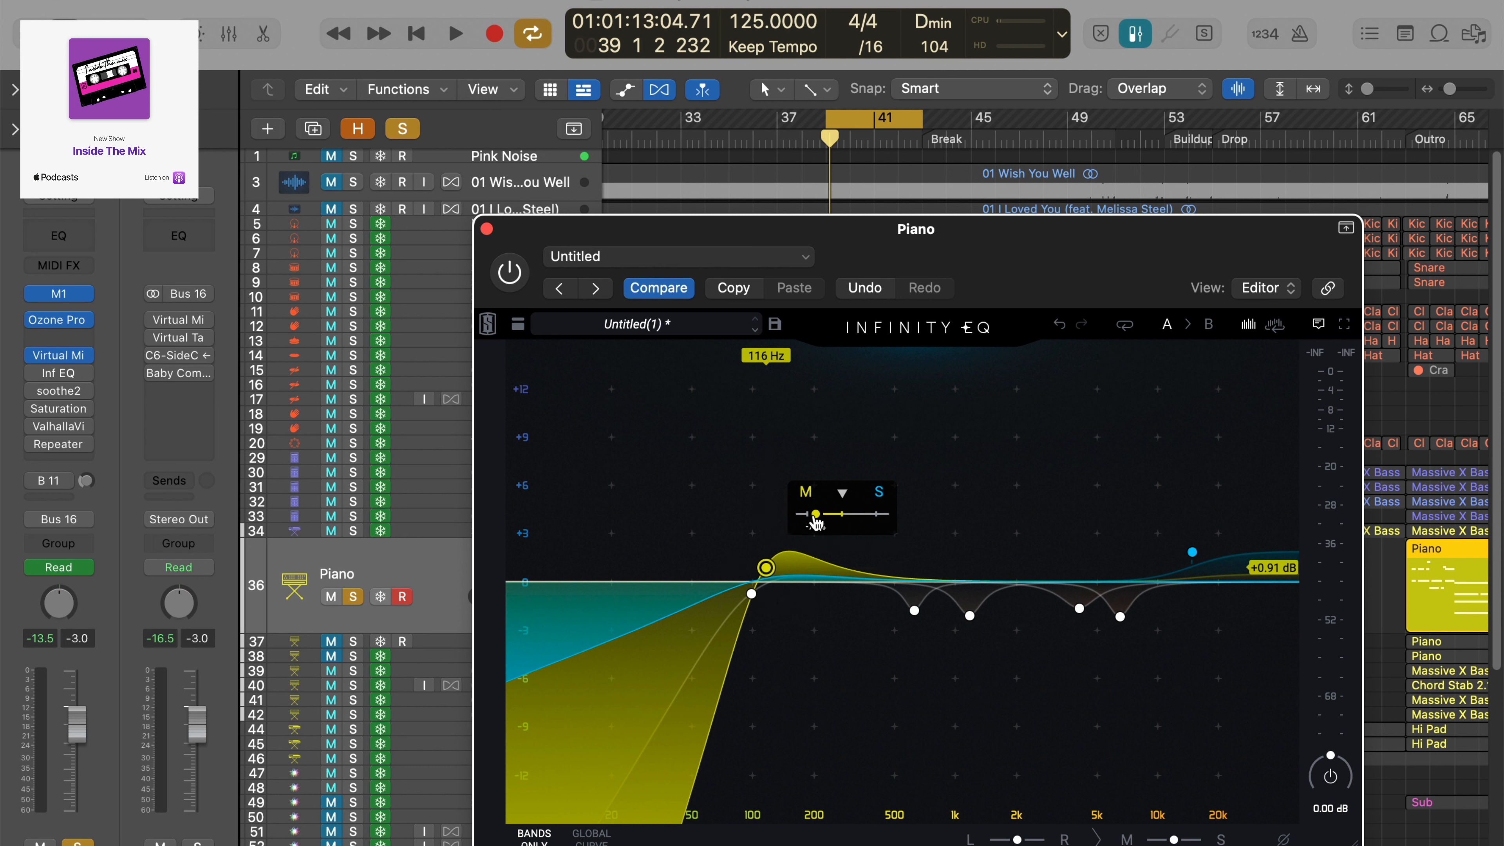
Step: Shift the yellow Band2 low cut slightly further toward the mid channel and set it to 116 Hz at +0.97 dB
drag(816, 514, 813, 514)
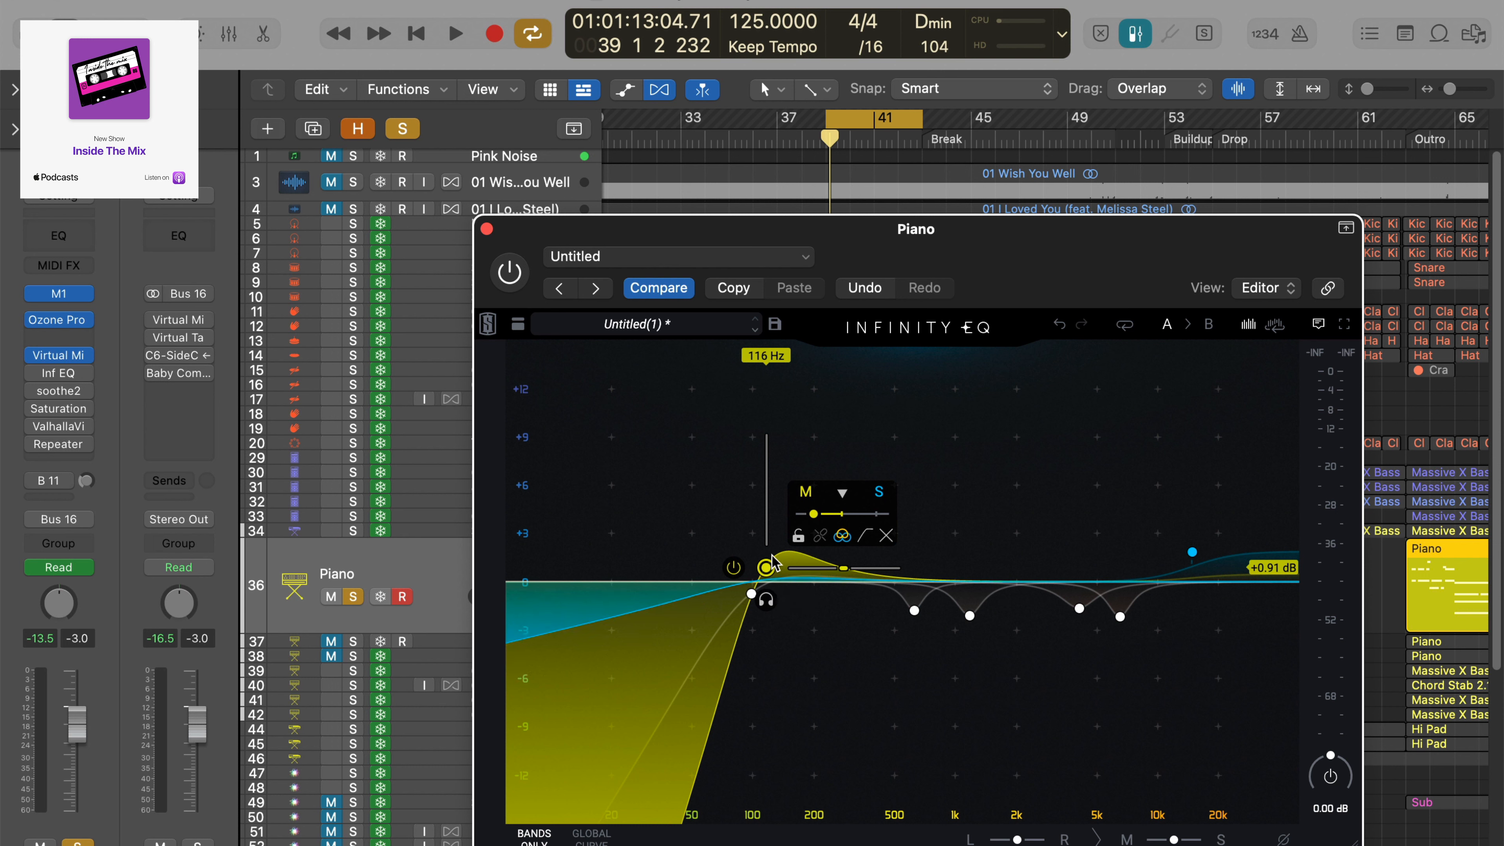
drag(766, 567, 765, 564)
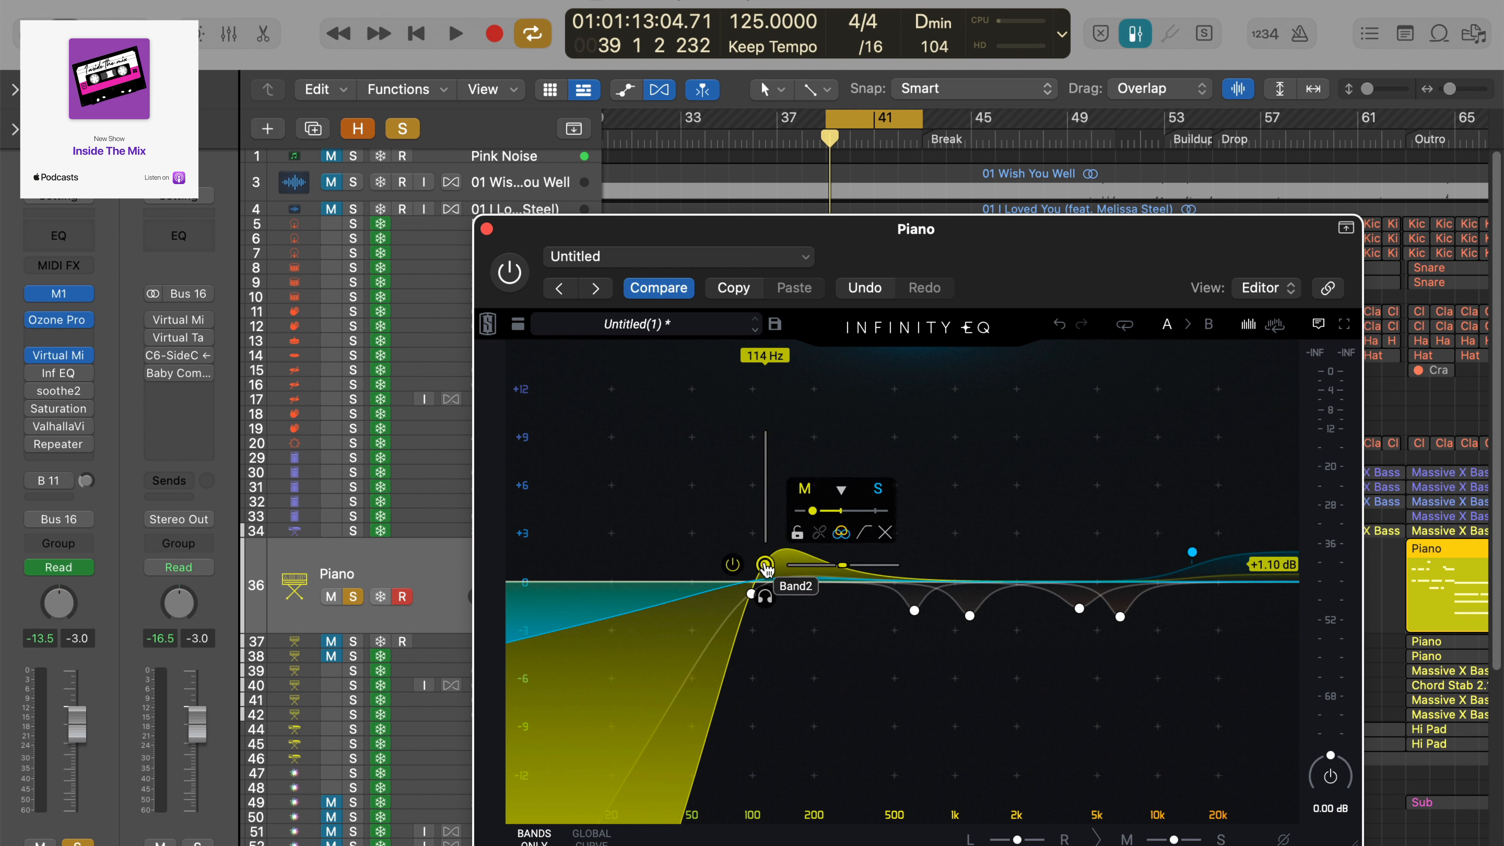
drag(766, 565, 766, 566)
mouse_move(767, 569)
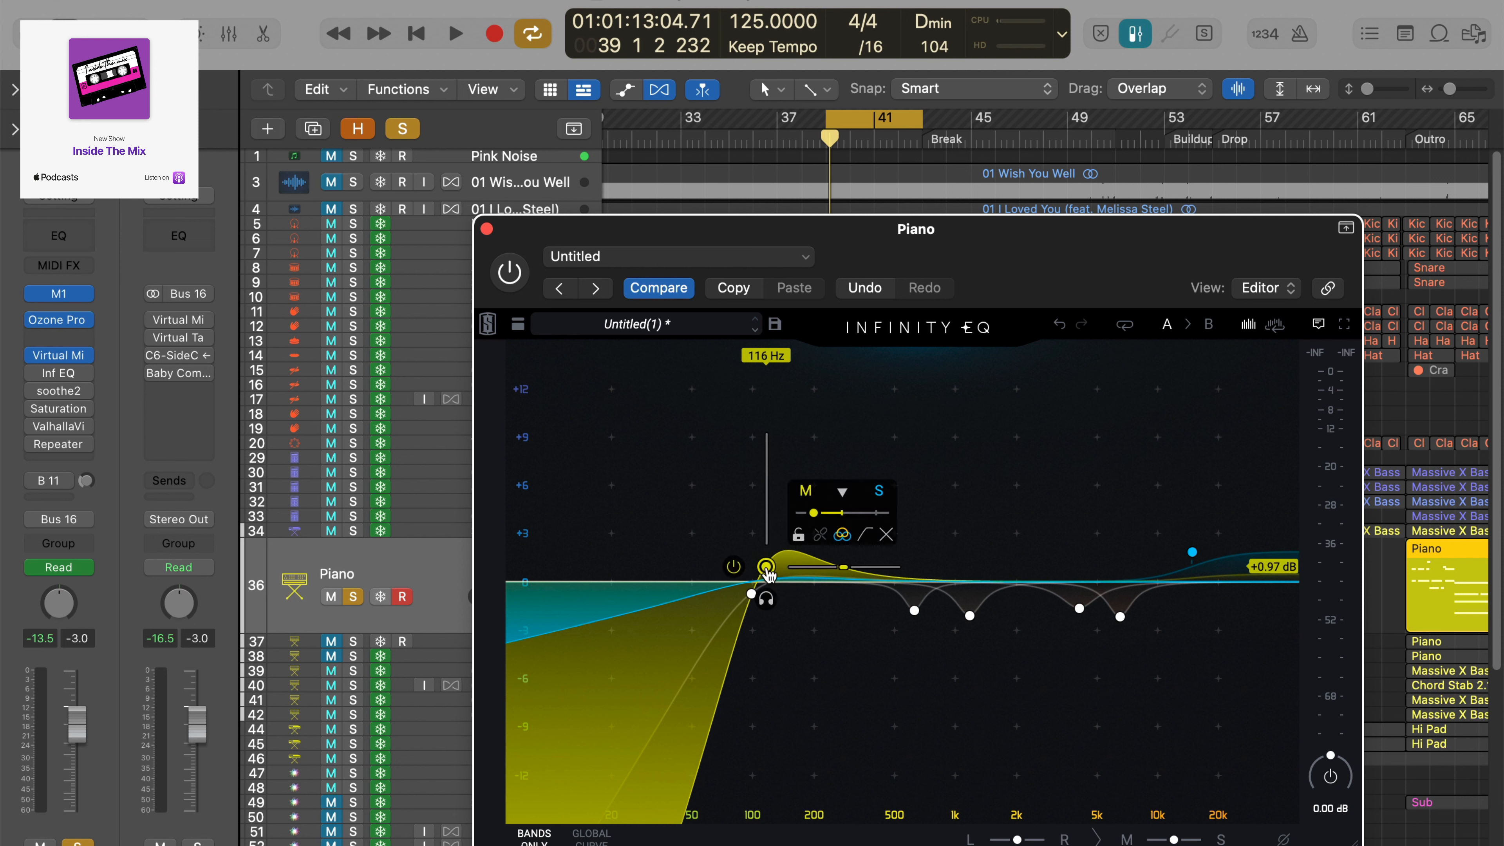
Step: Set the blue side-channel Band3 to 14.9 kHz at +1.56 dB and the lowest-frequency dip band to 554 Hz at -1.82 dB
mouse_move(1194, 560)
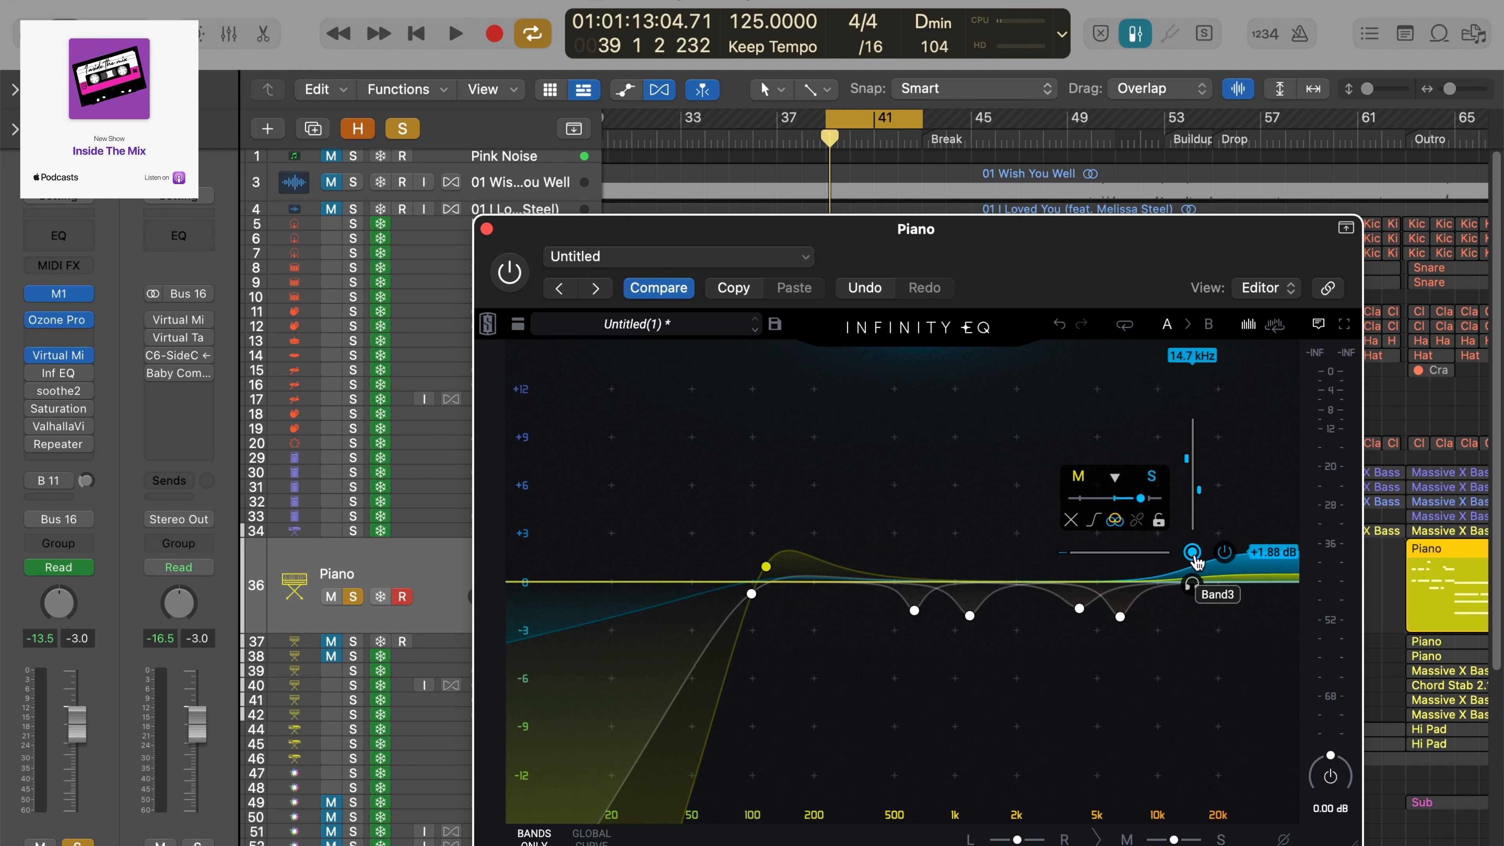
drag(1194, 554, 1194, 558)
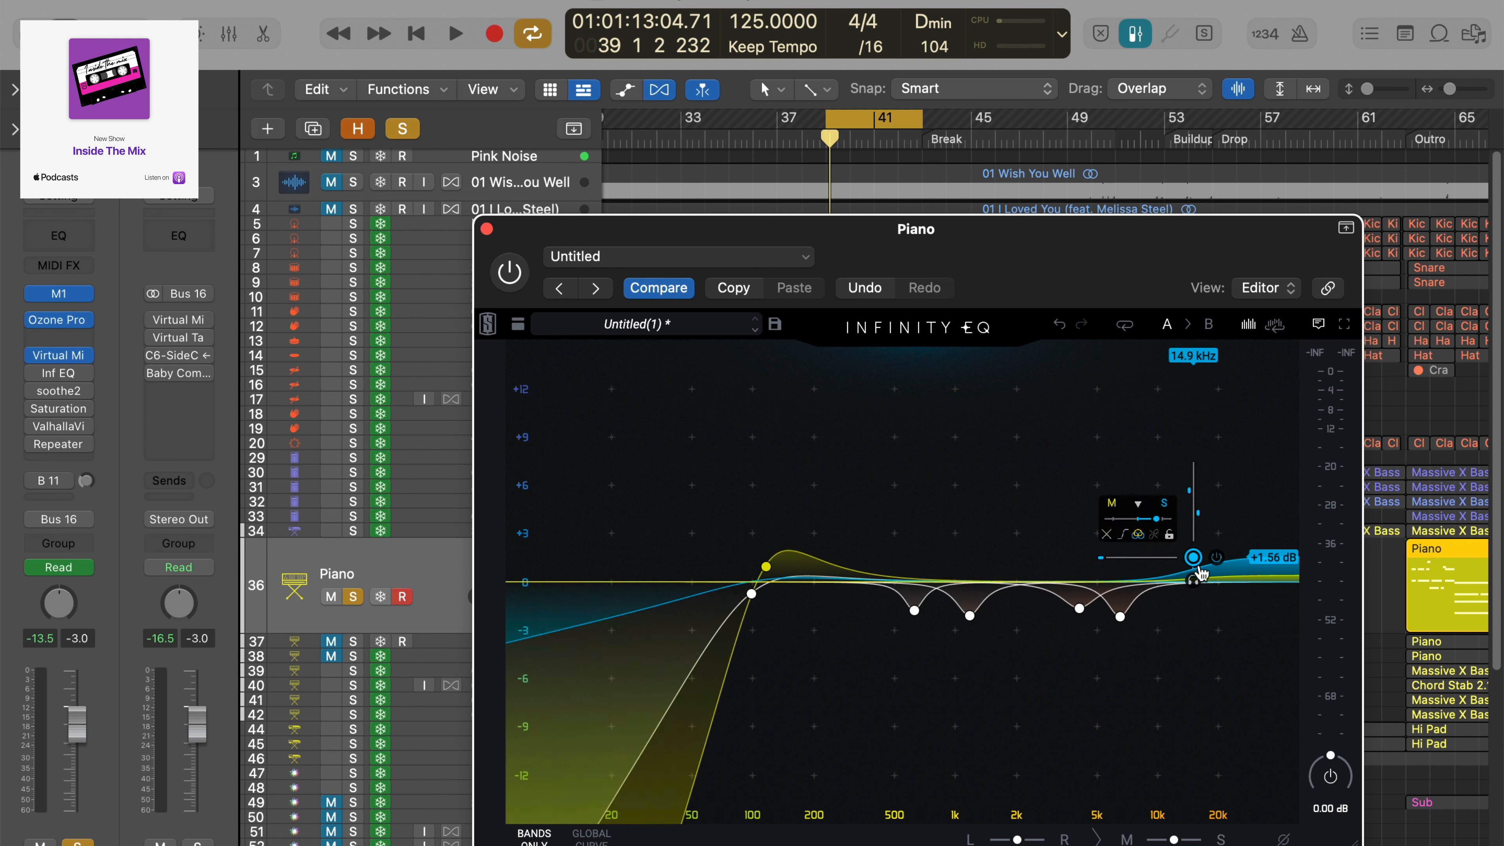
click(1120, 617)
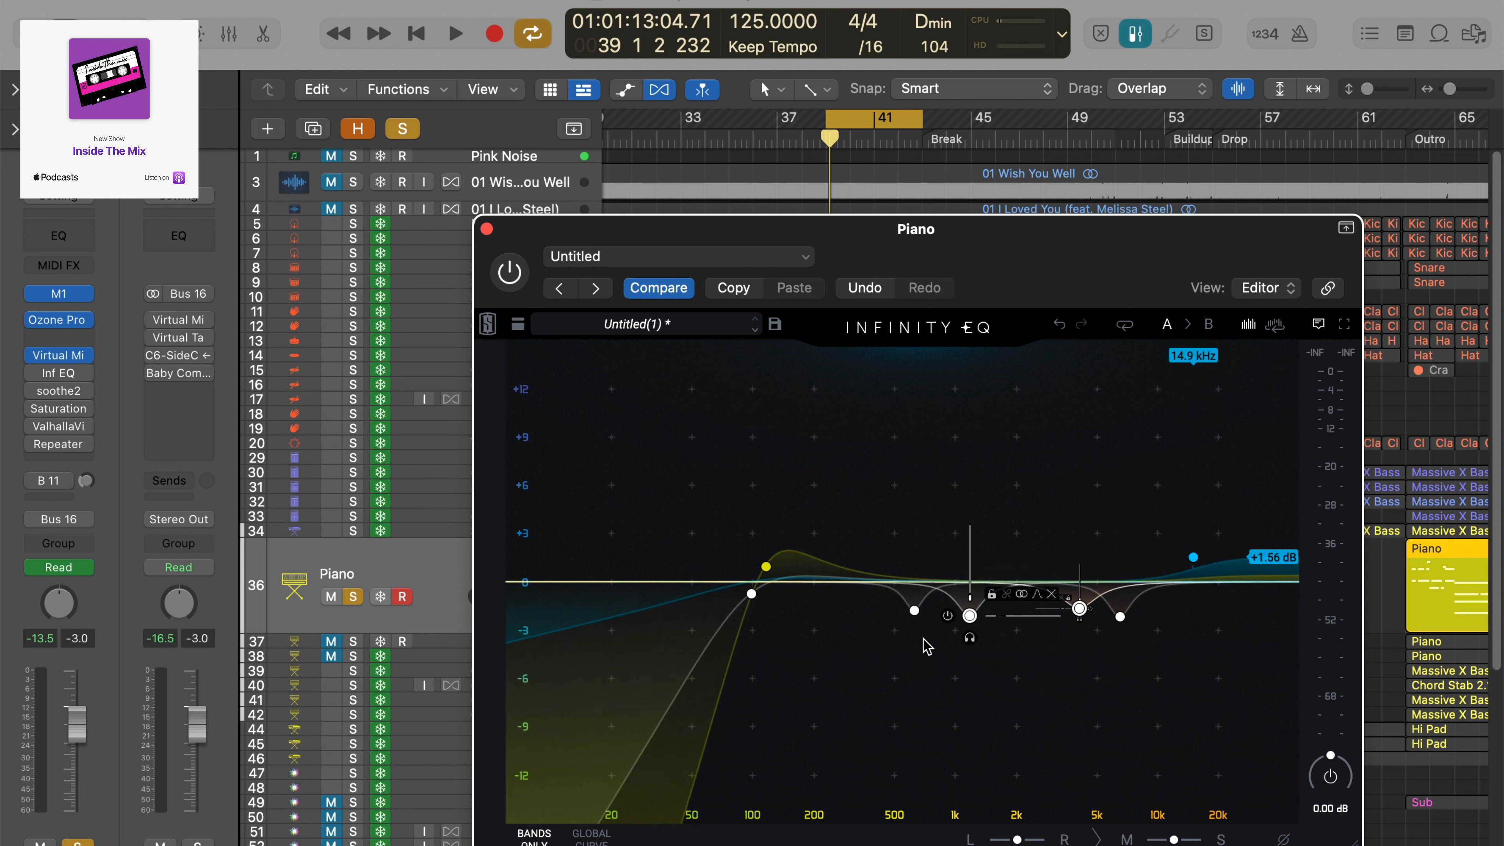
click(914, 610)
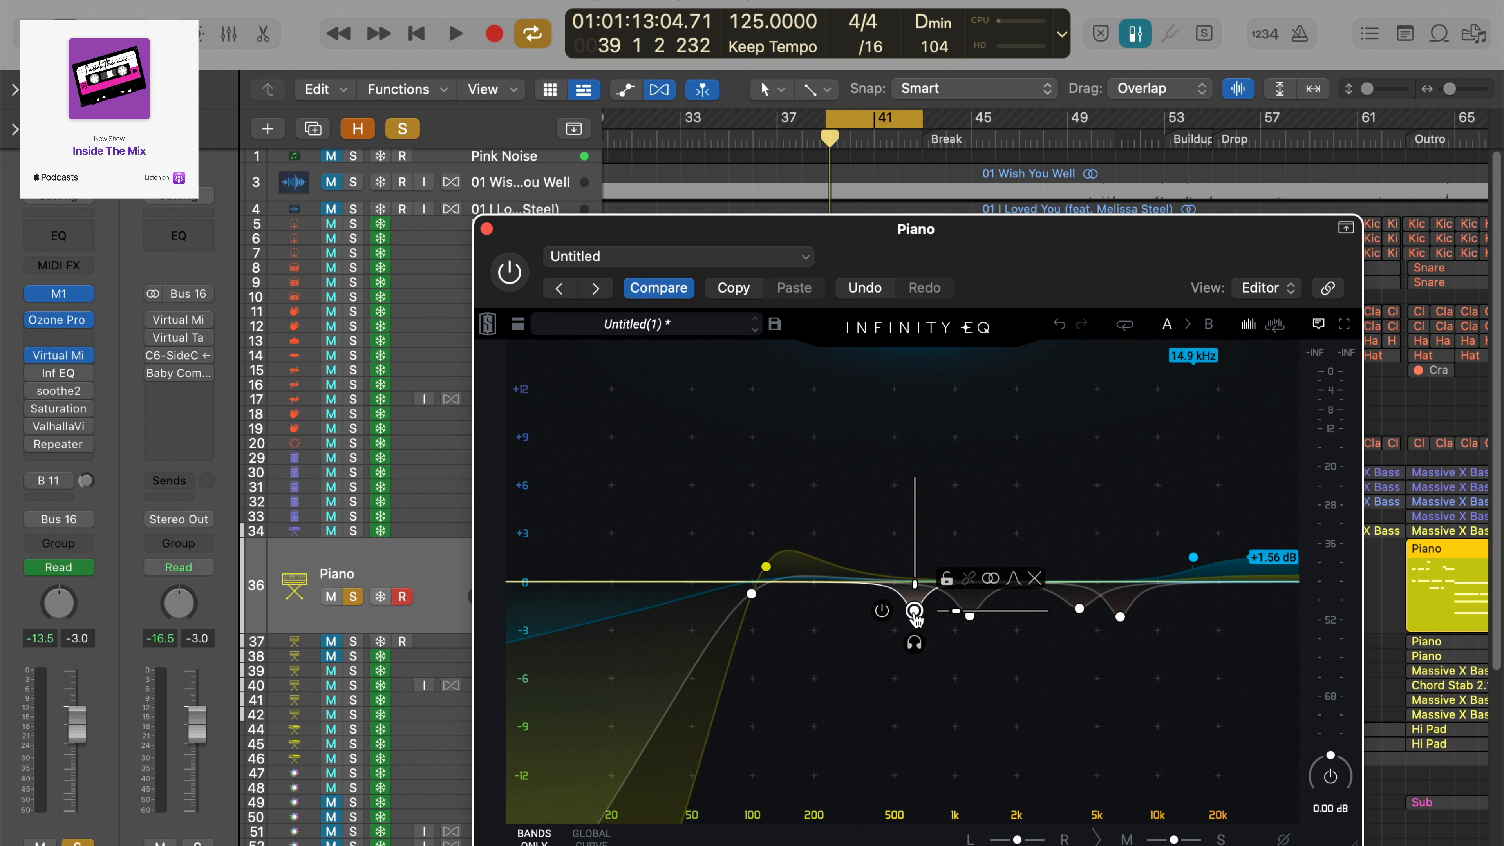
mouse_move(916, 614)
mouse_down()
mouse_move(910, 470)
mouse_move(904, 611)
mouse_up()
Step: Compare the piano's playback with the Infinity EQ bypassed and enabled, leaving the EQ on
key(space)
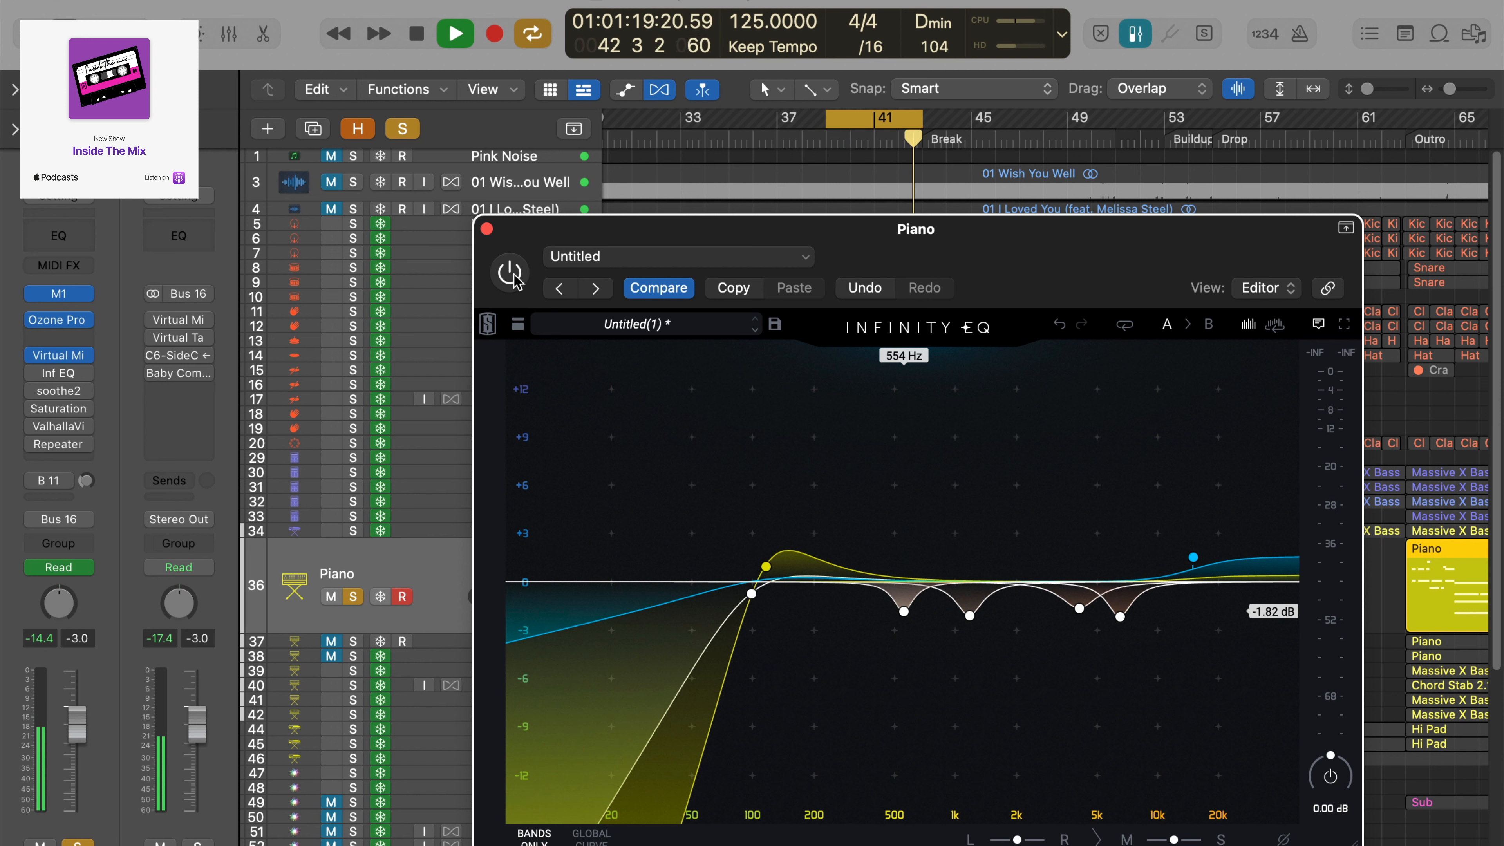
key(space)
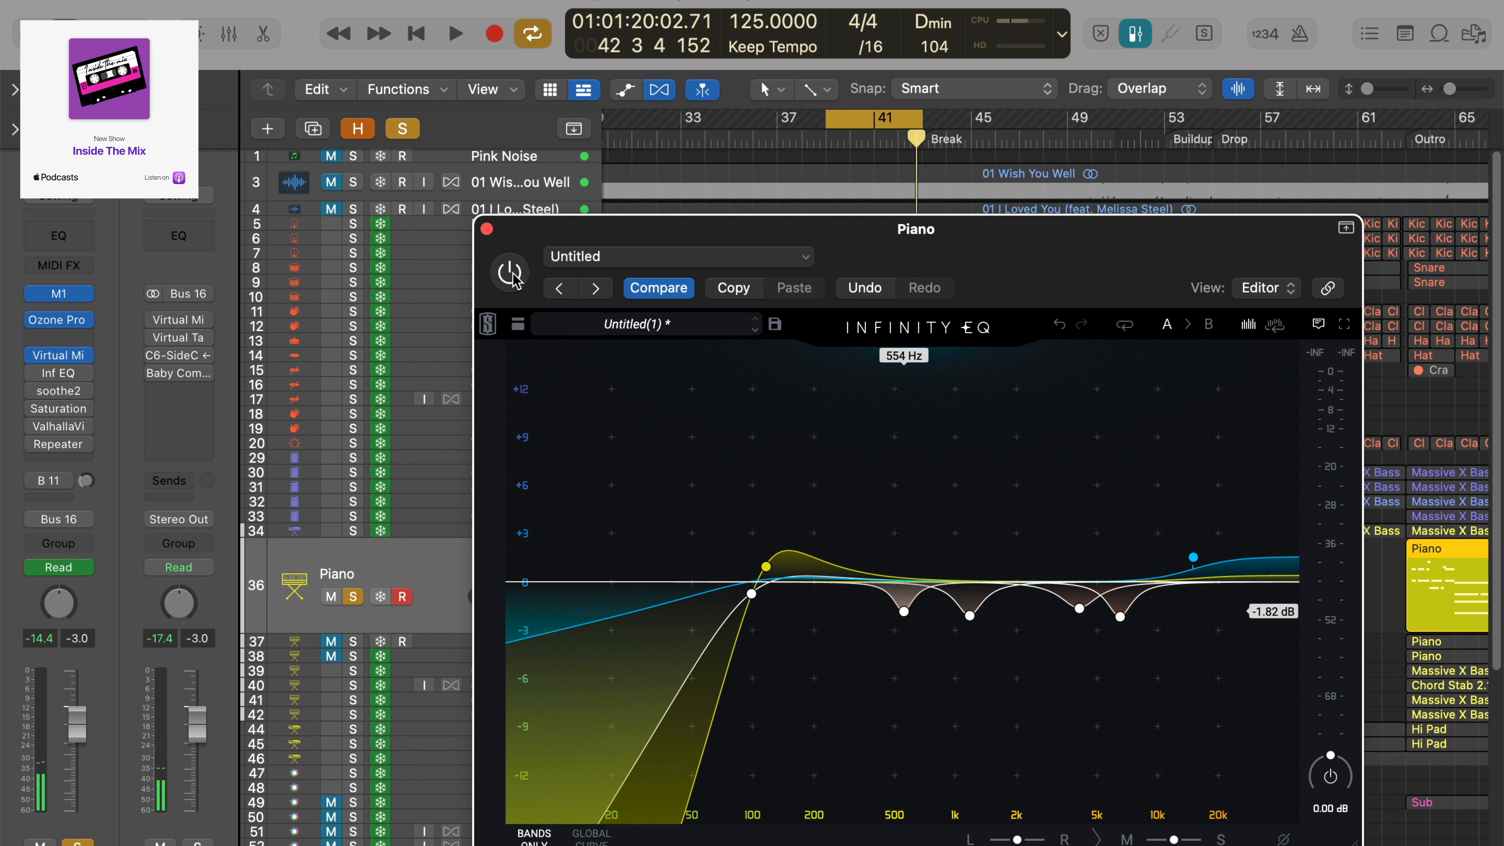
click(509, 272)
key(space)
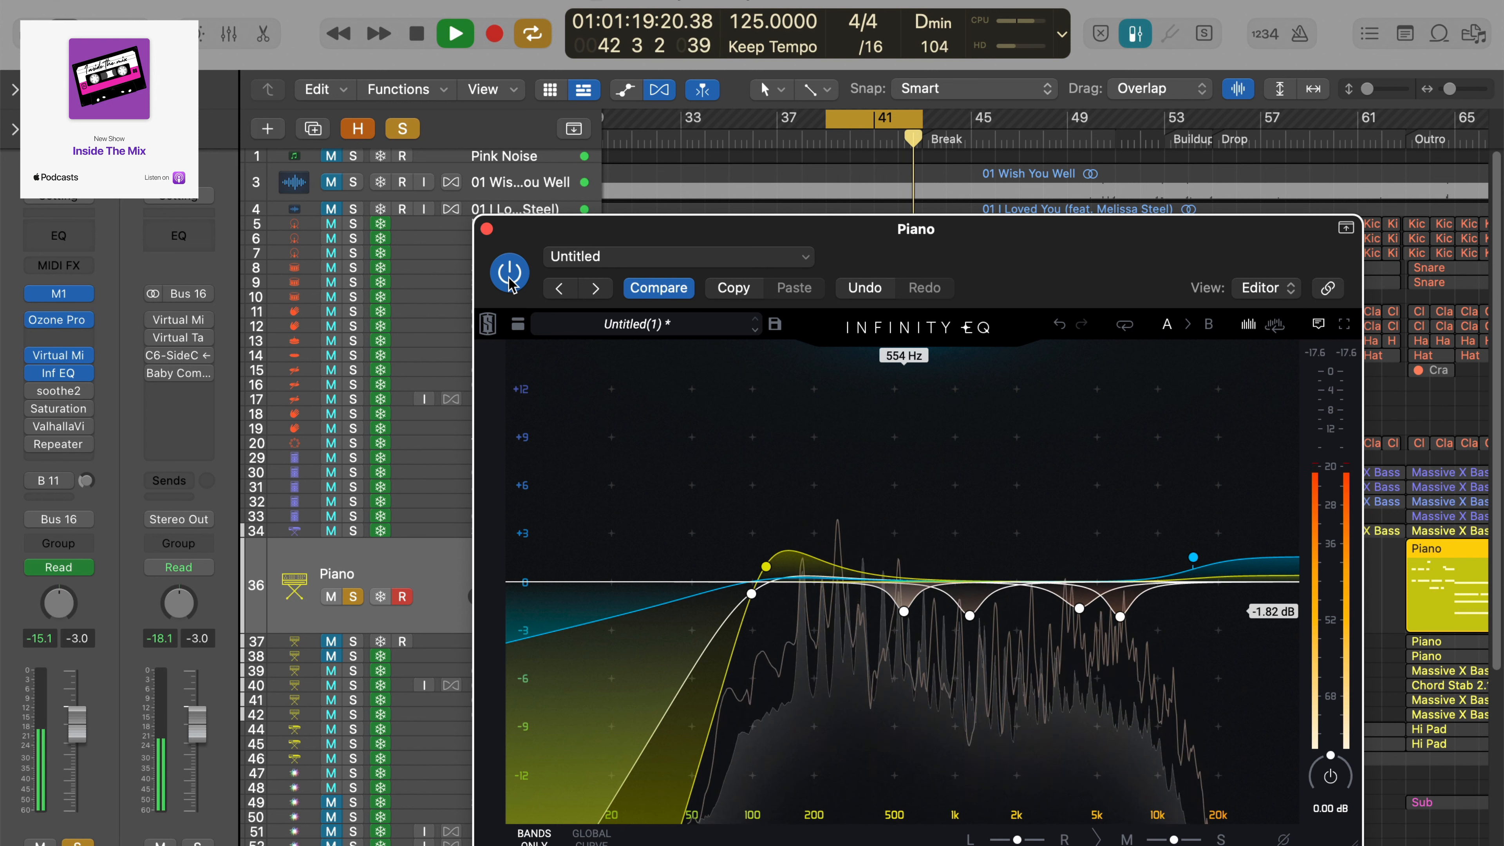
key(space)
Step: Boost the low-mid dip band to about +10 dB during playback to find the resonance, and settle it at 561 Hz and -1.75 dB
click(904, 611)
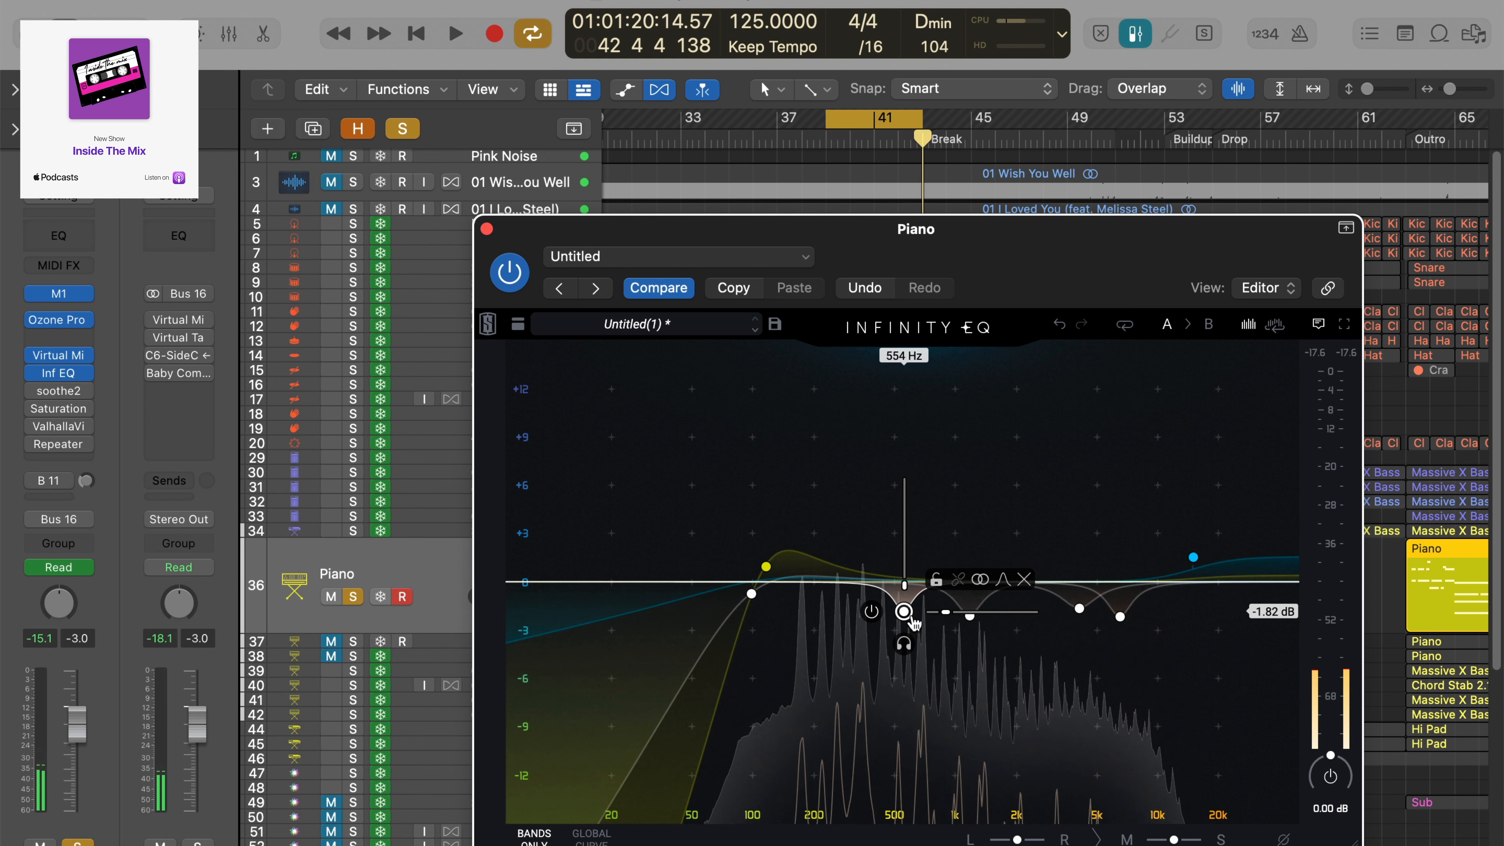
drag(908, 616, 903, 428)
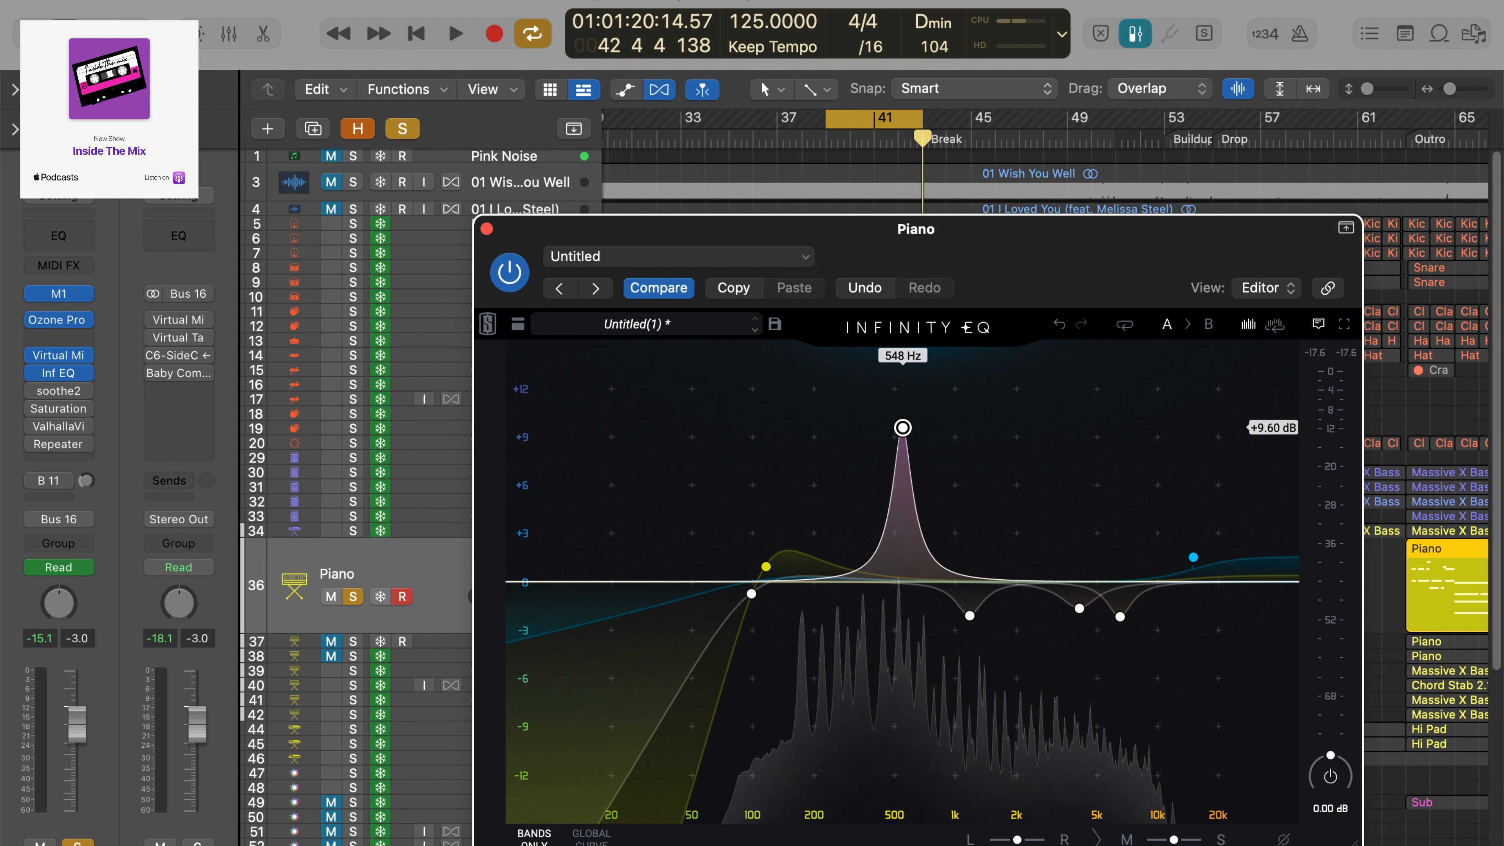
key(space)
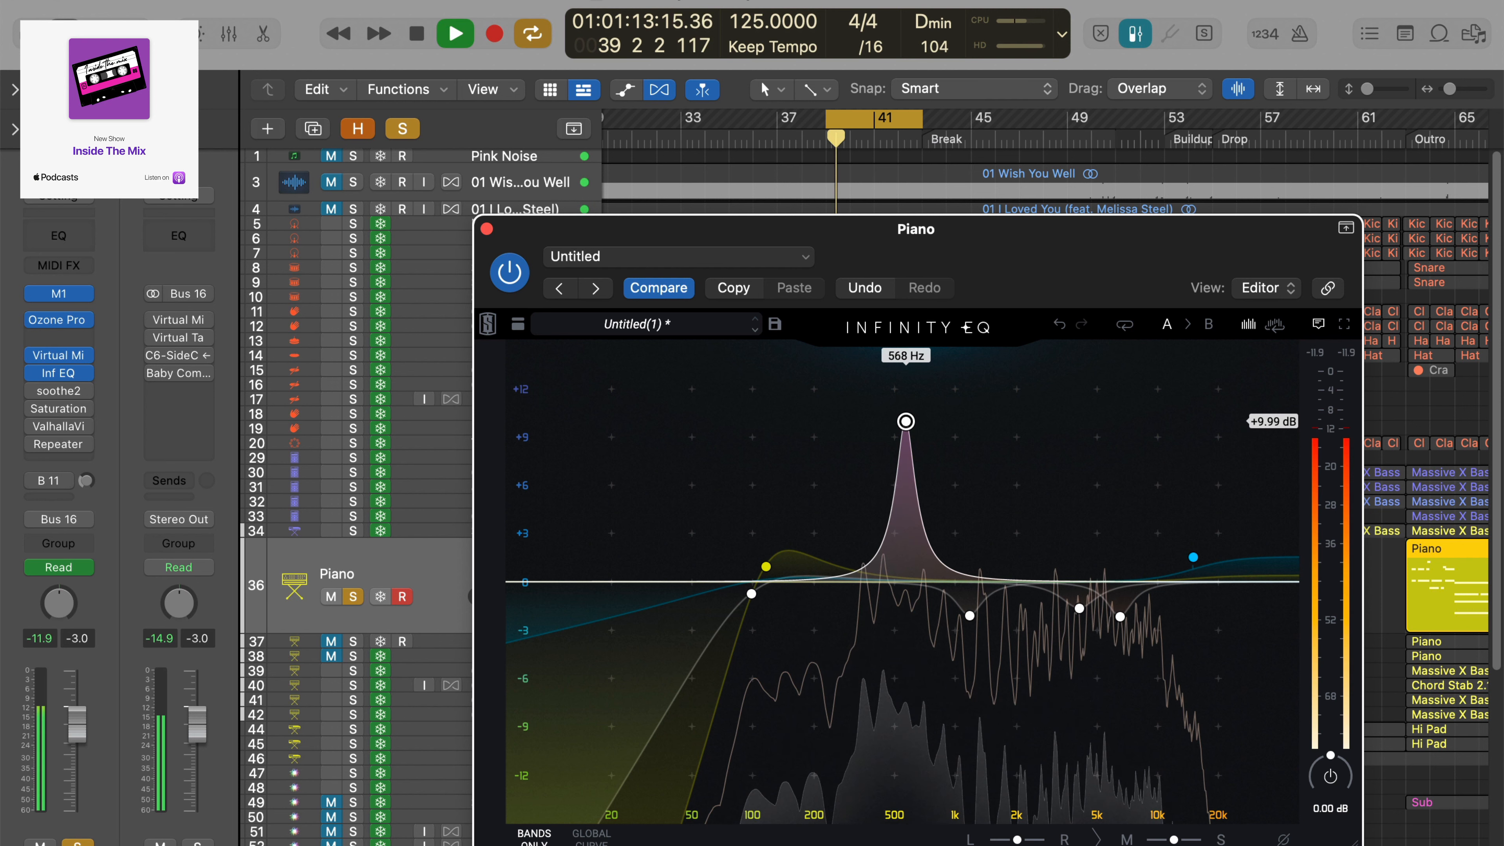
drag(902, 427, 905, 611)
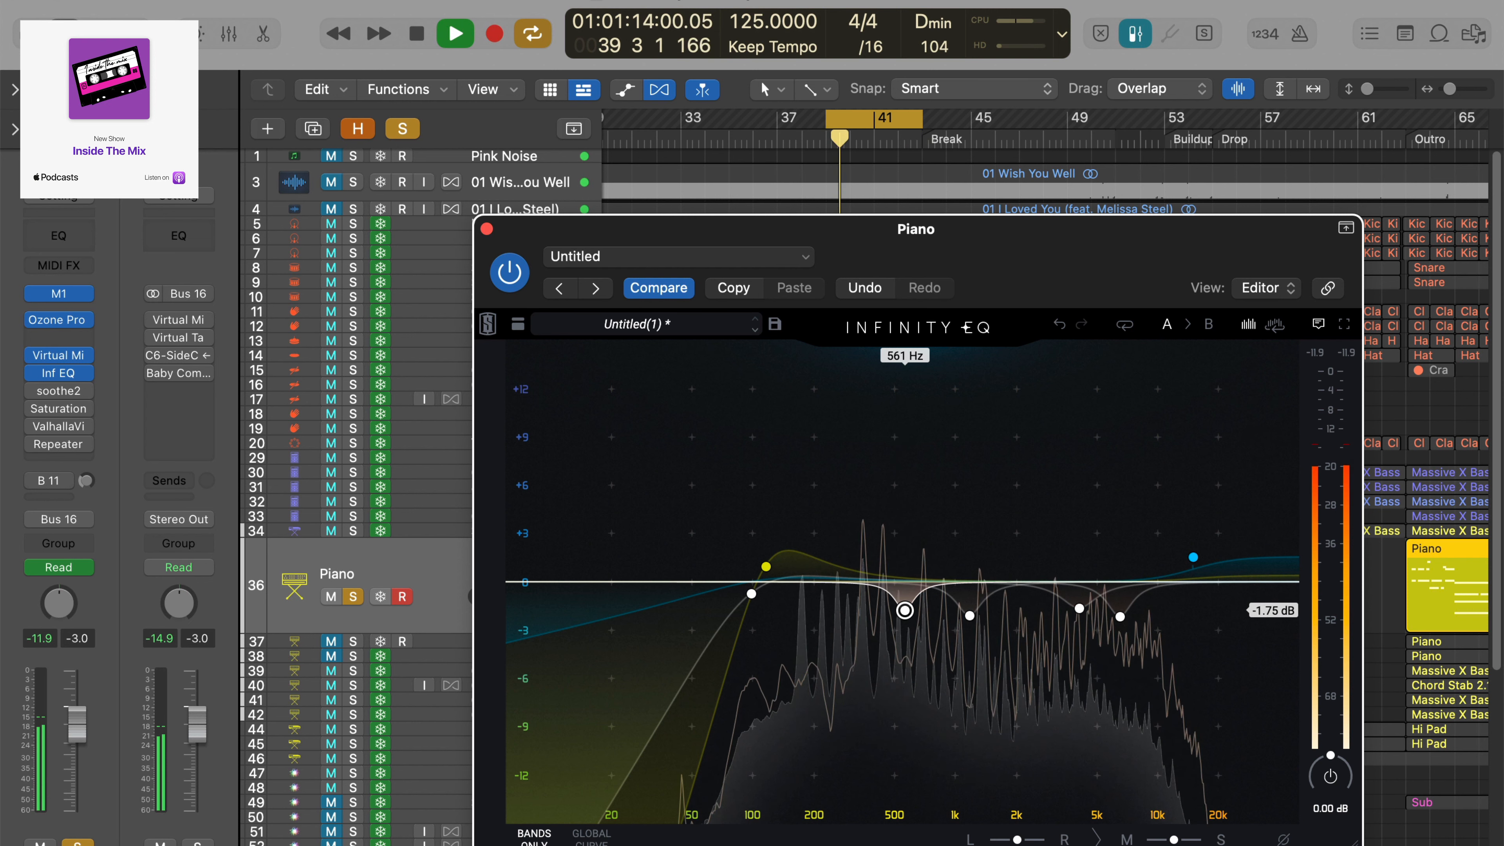
Step: Boost the highest dip band to about +11.6 dB to find harshness, and settle it narrower at 7.56 kHz and -1.62 dB
click(1079, 608)
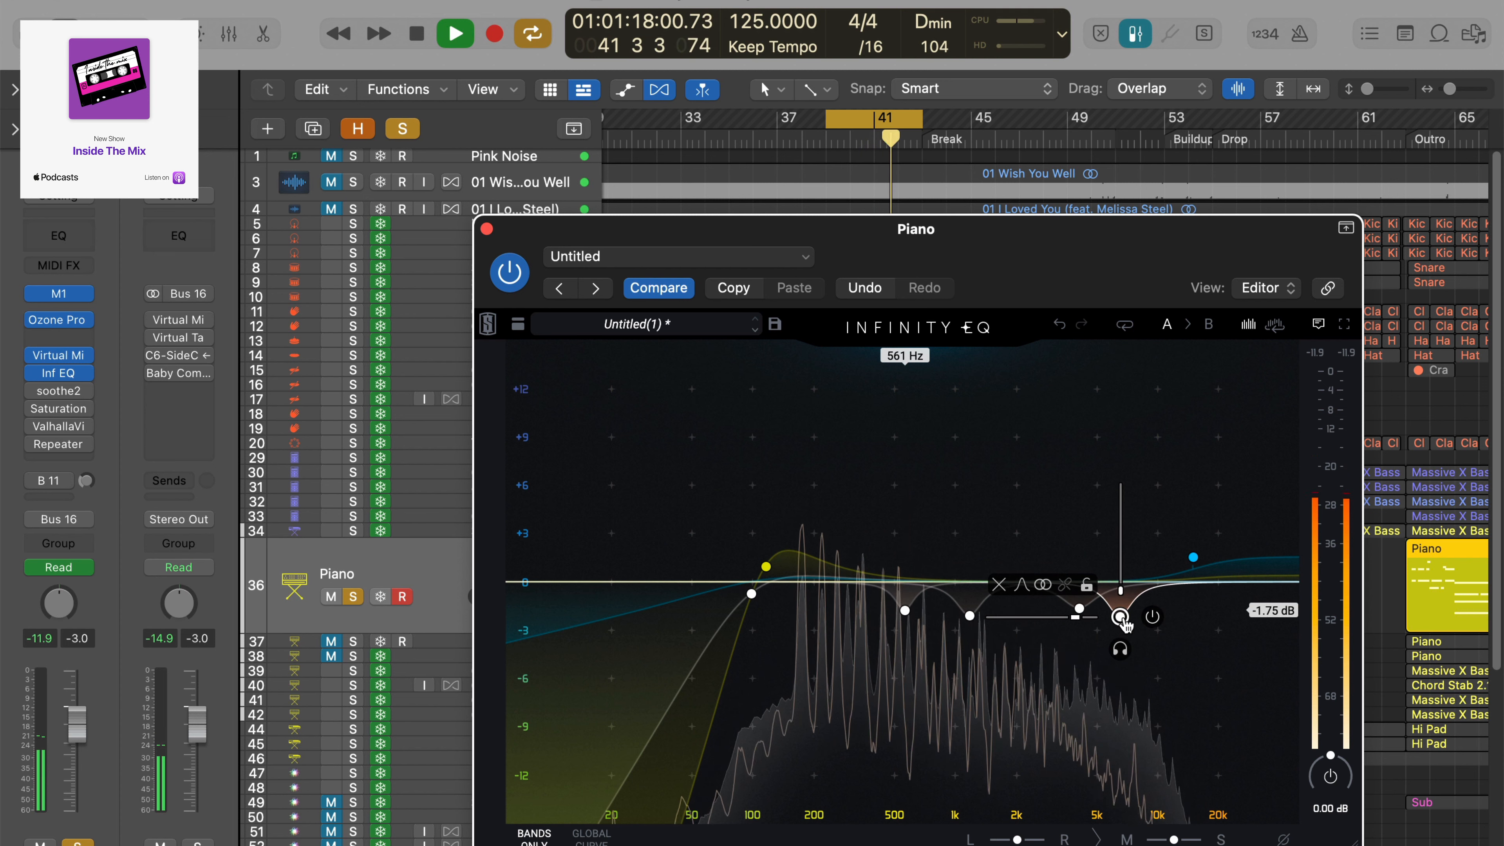
click(1121, 619)
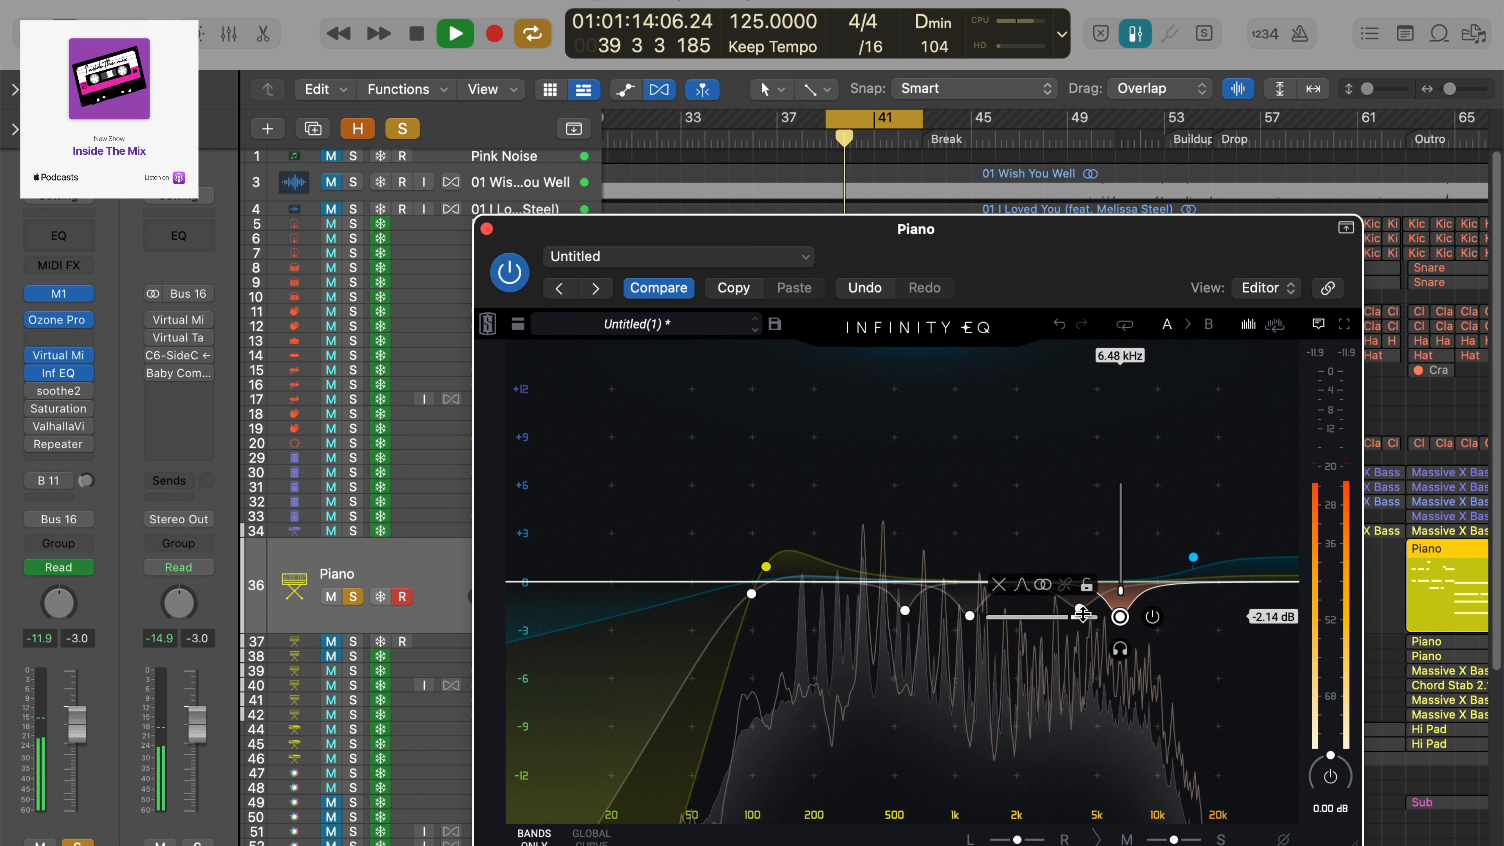
drag(1122, 618, 1122, 395)
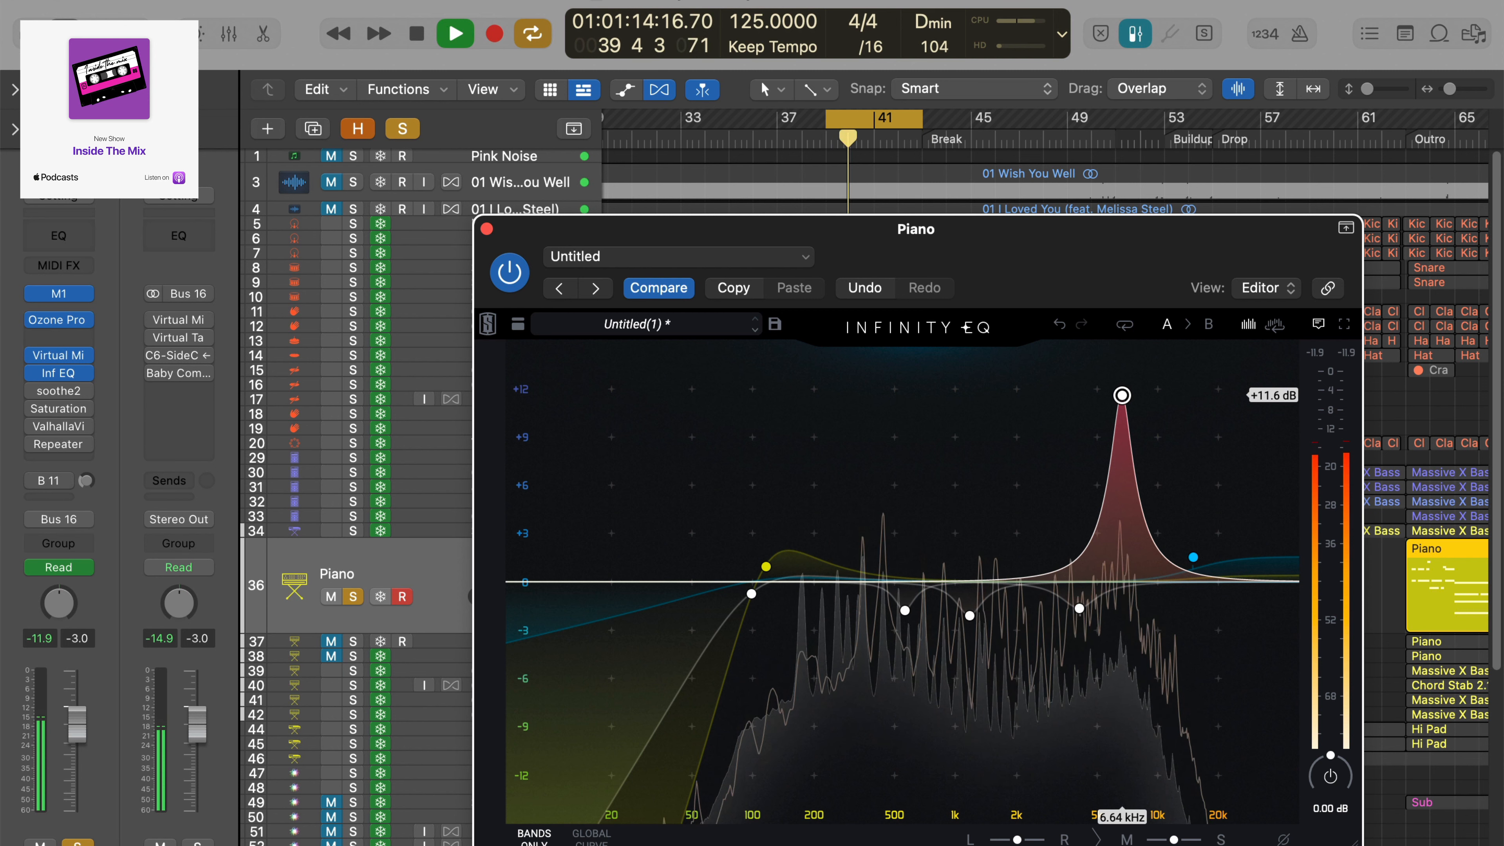
drag(1122, 395, 1089, 609)
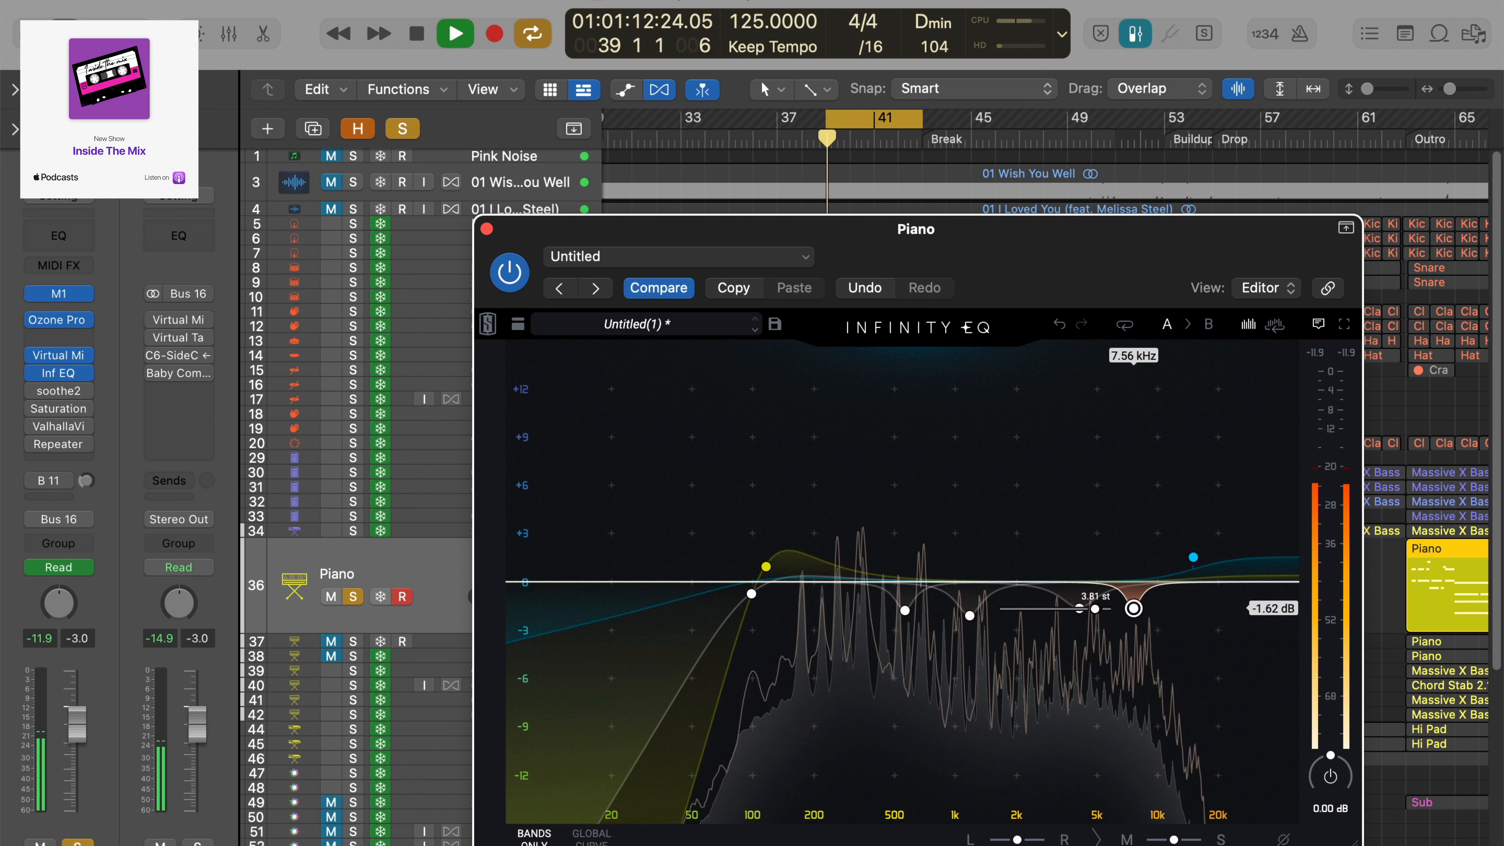
key(space)
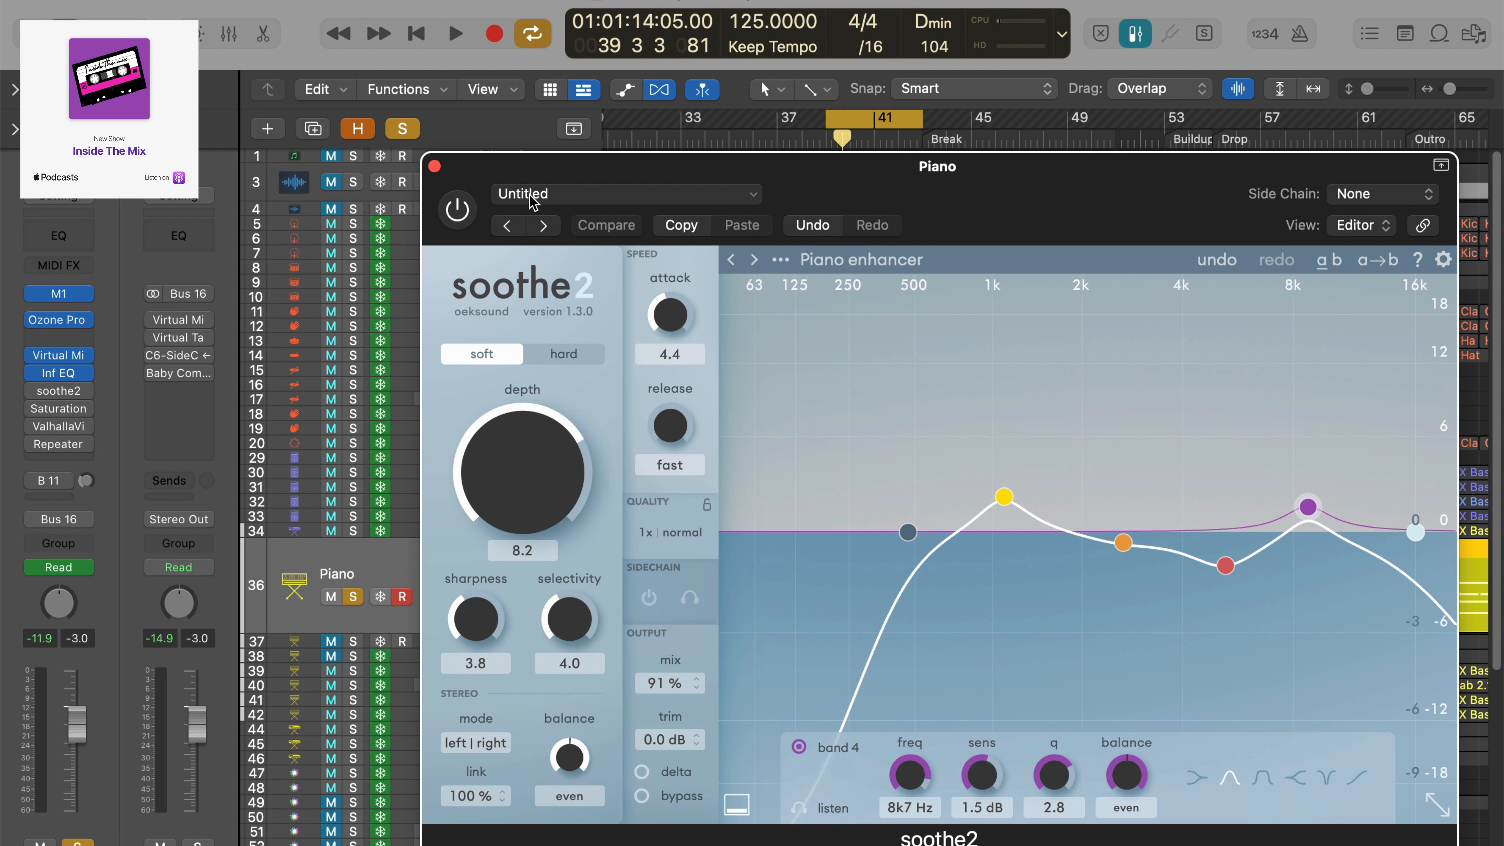
Step: Compare the piano's playback with soothe2 bypassed and enabled, leaving the plug-in on
key(space)
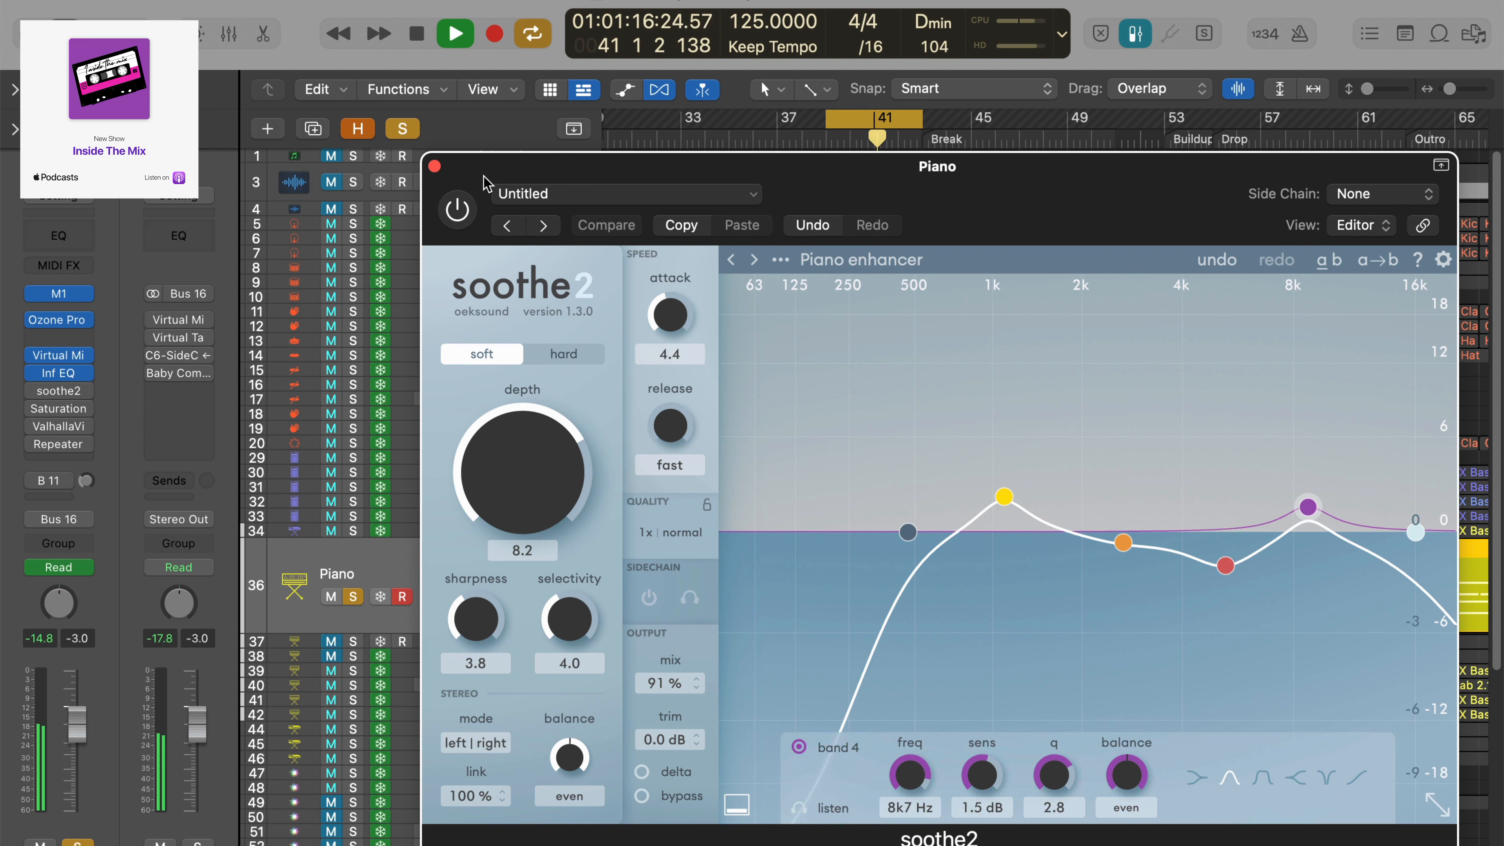
key(space)
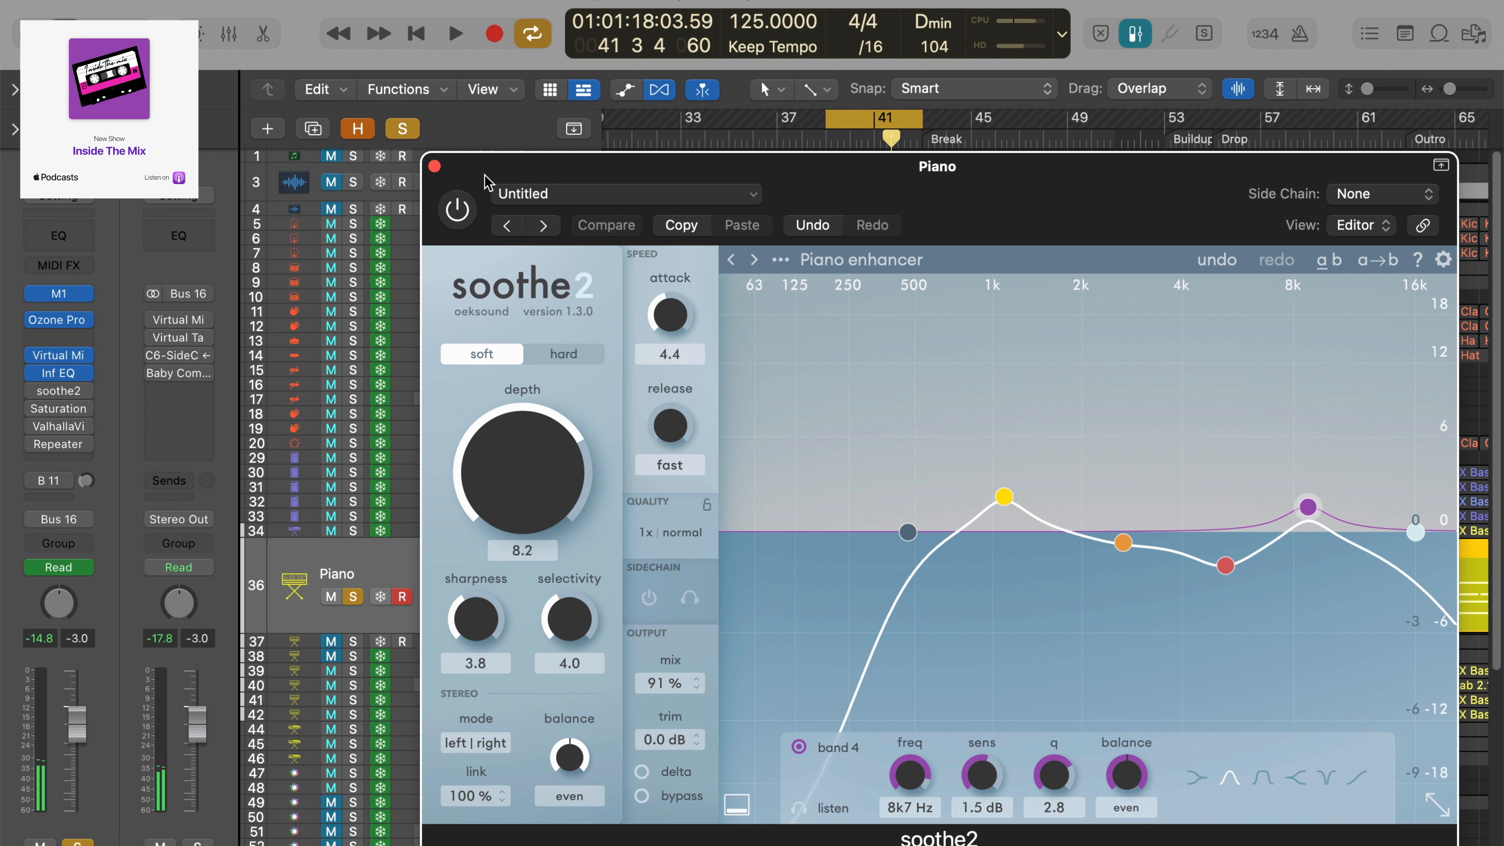
click(456, 210)
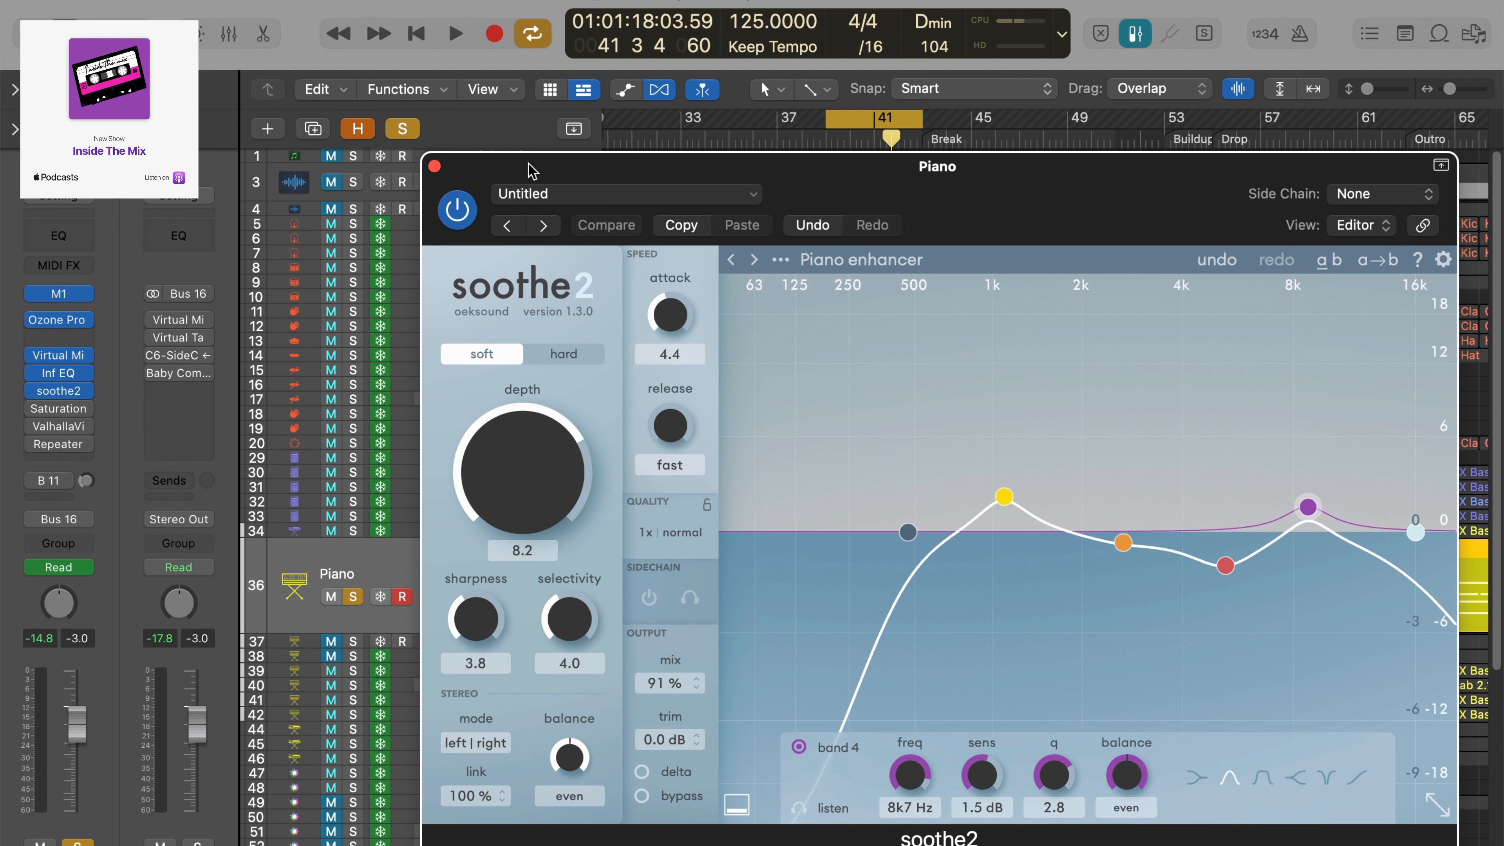
key(space)
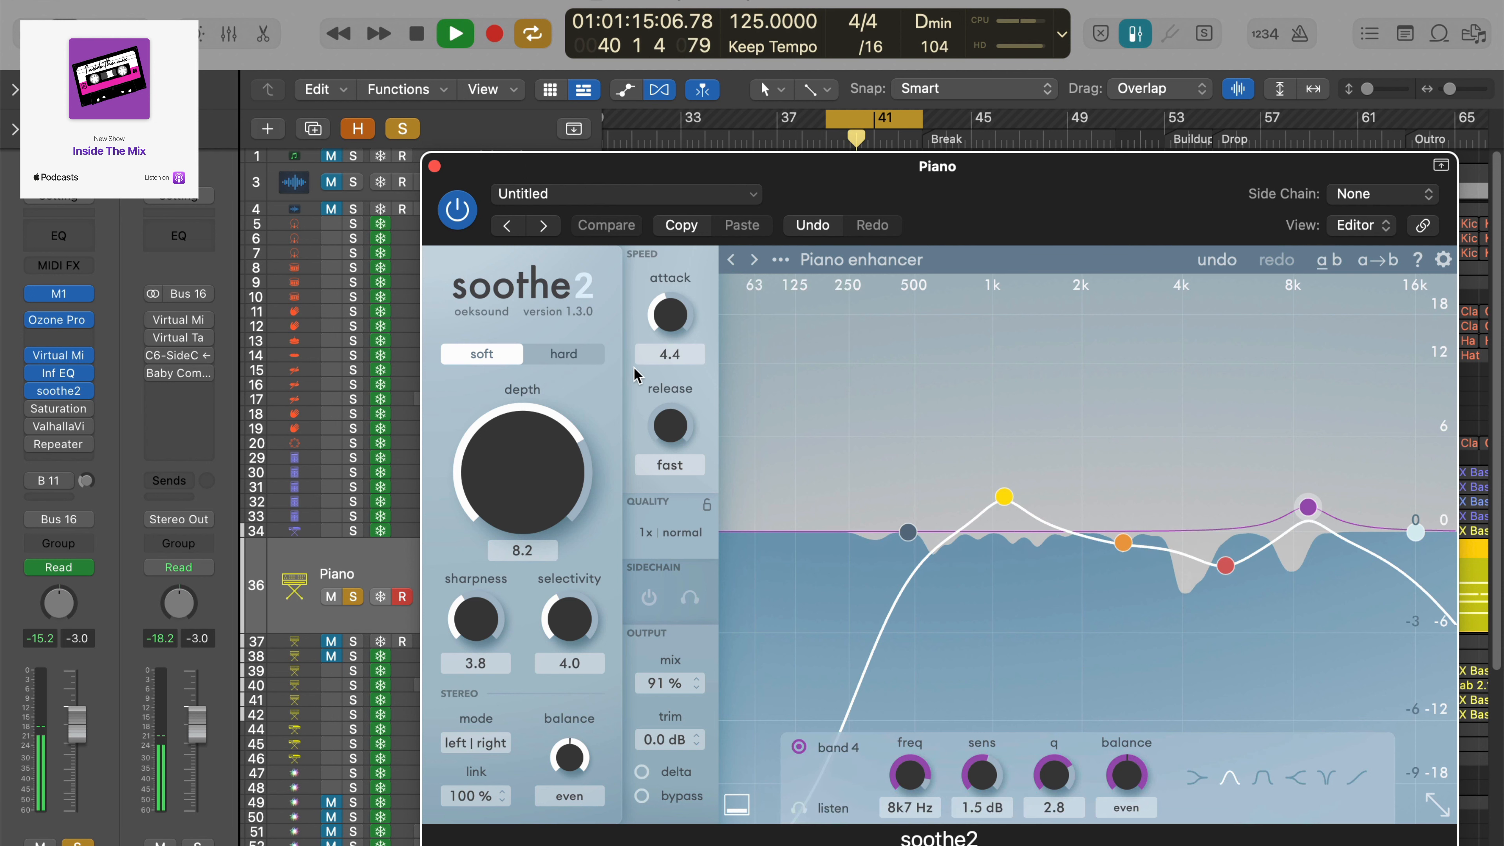
Step: Lower soothe2's output mix to 85 % during playback
scroll(679, 695, down, 4)
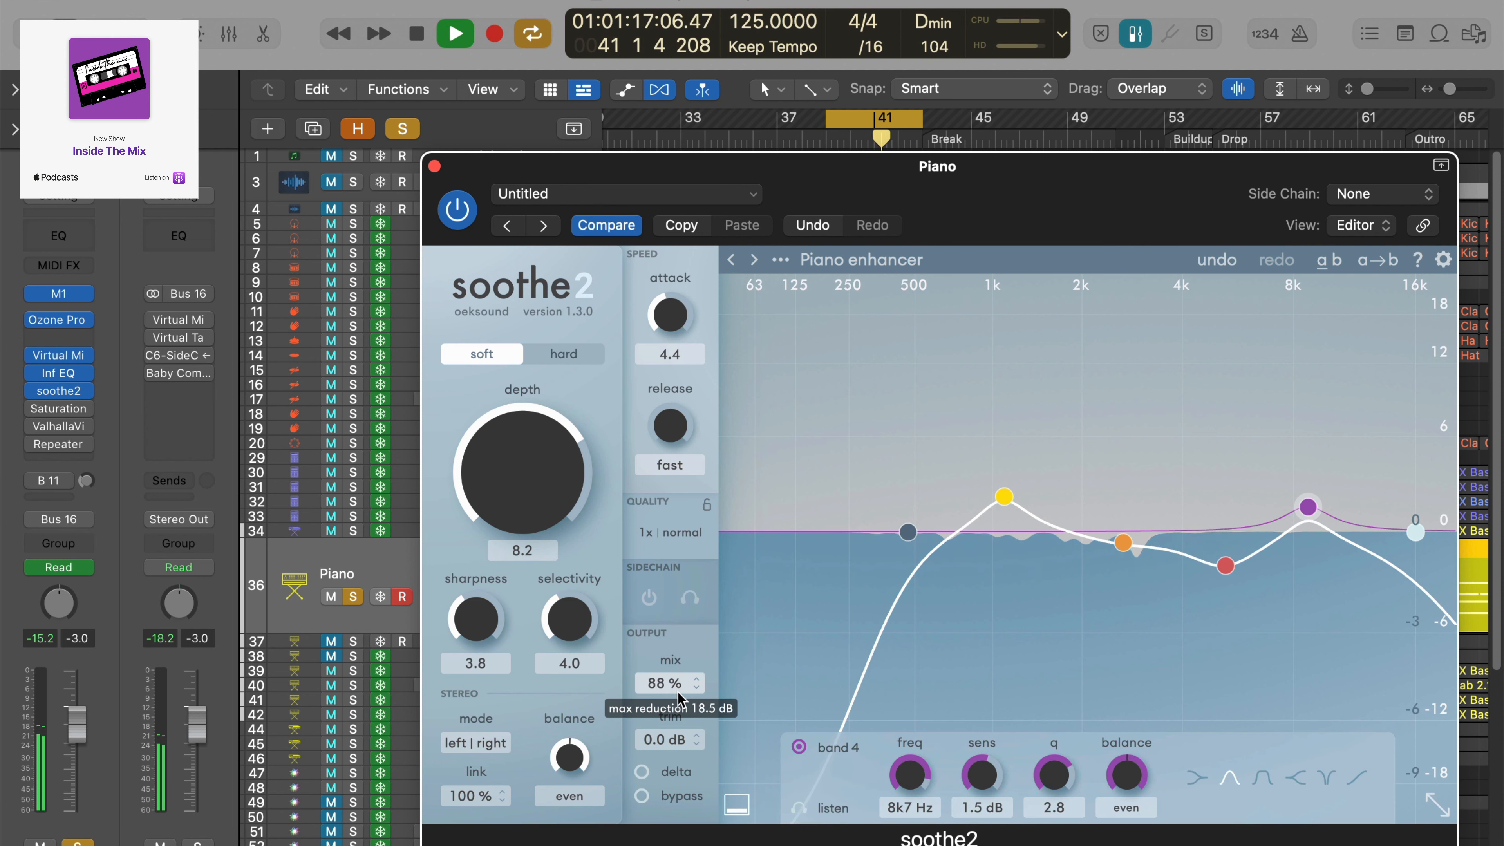
scroll(679, 704, down, 2)
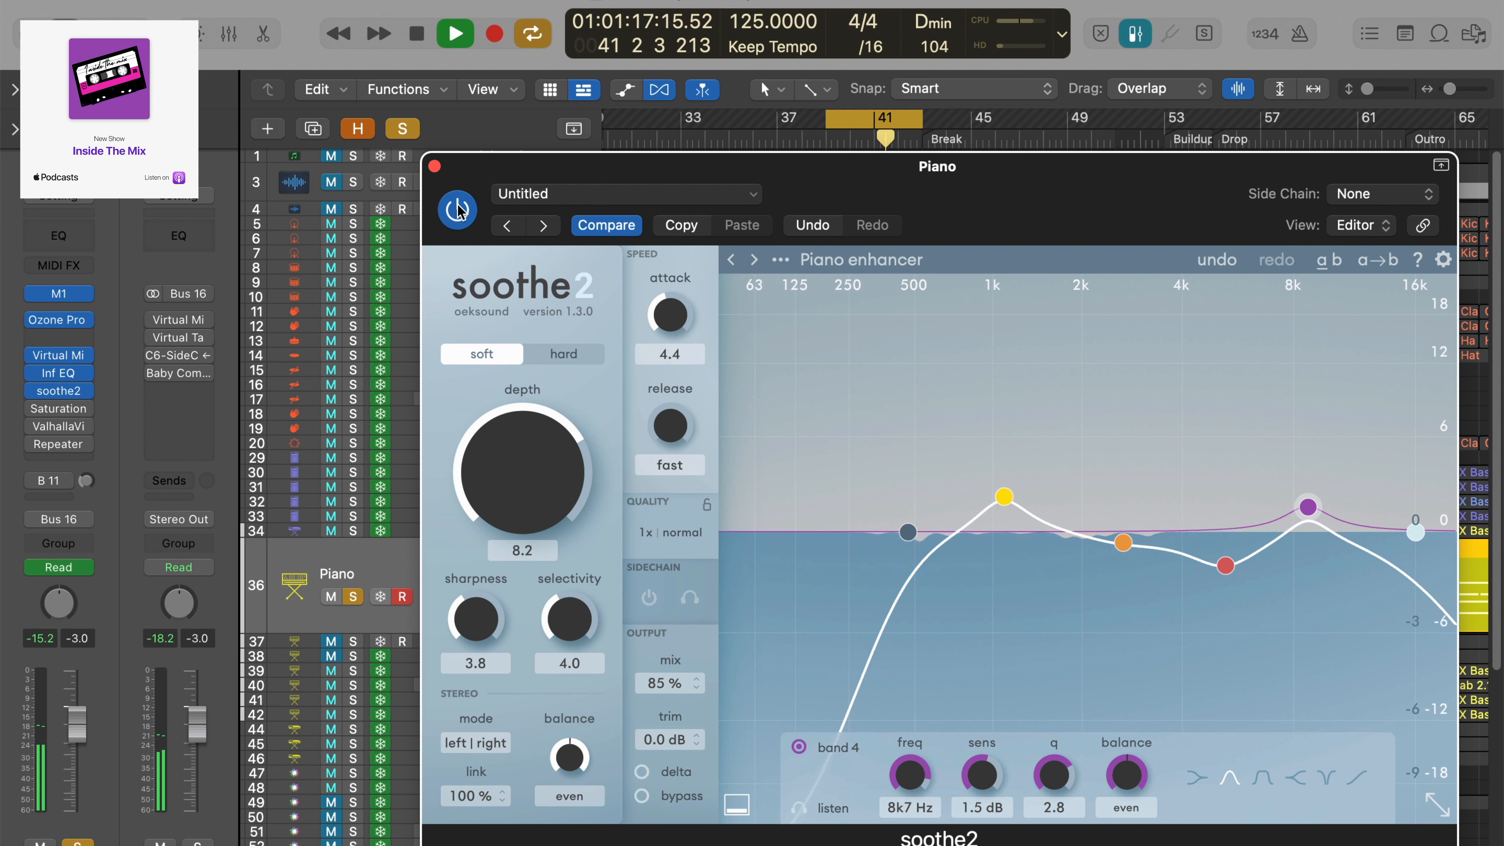
key(space)
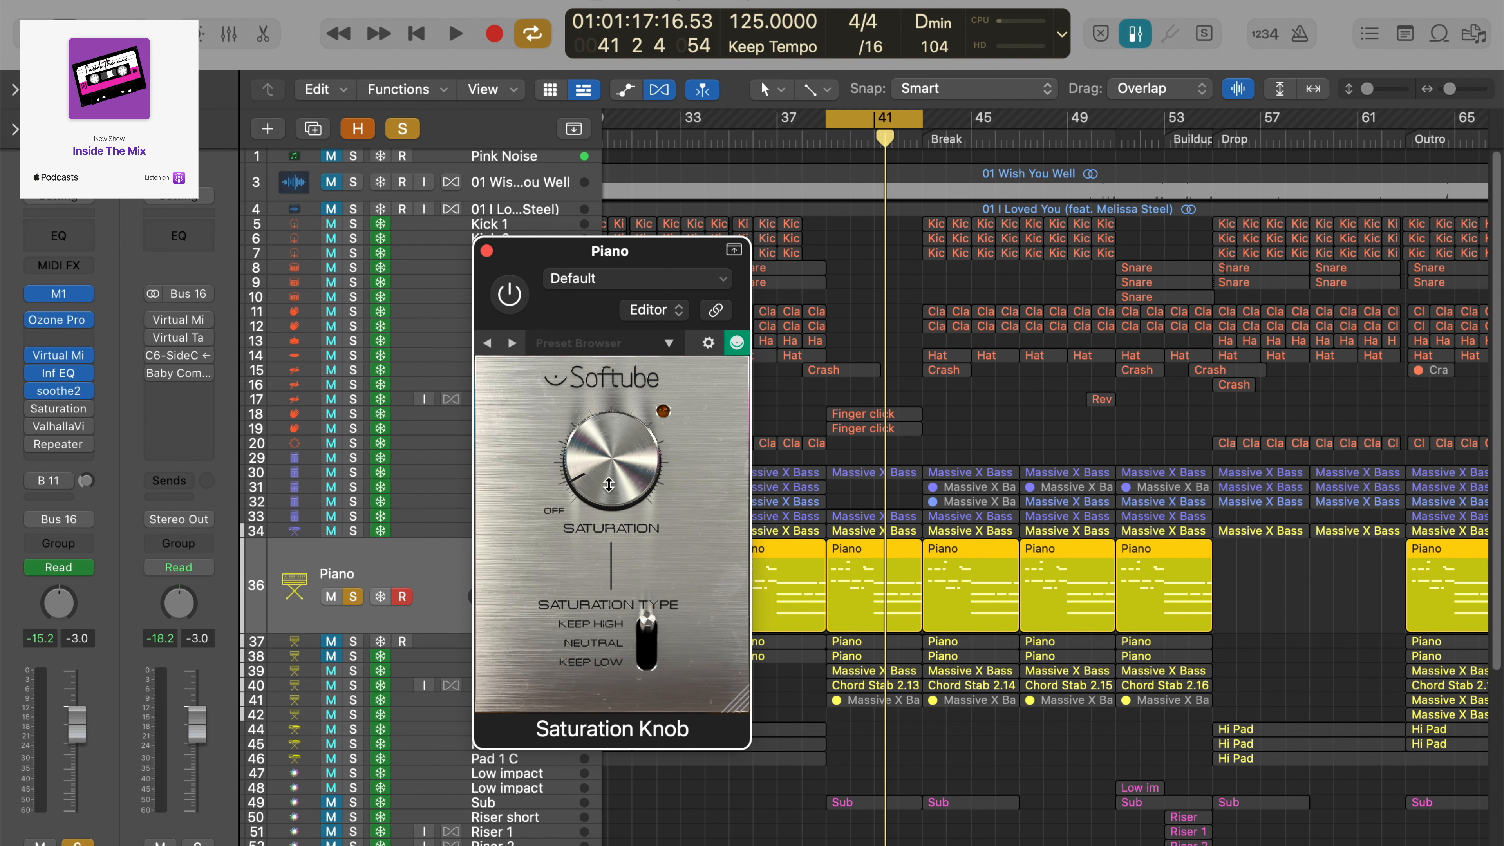
Step: Enable the Softube Saturation Knob and raise its saturation amount slightly during playback, keeping the high-frequency saturation type
key(space)
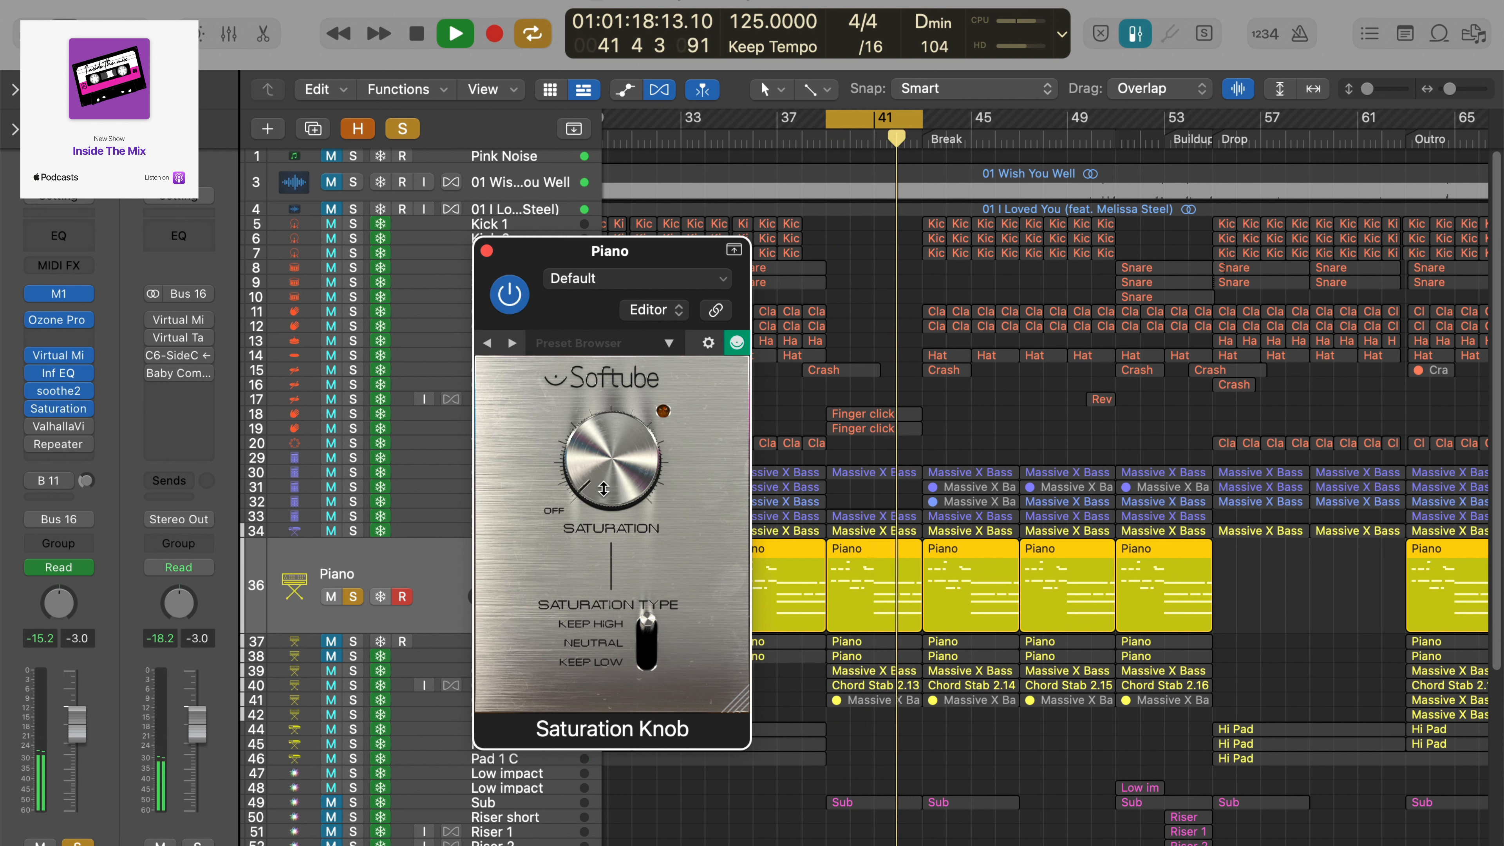
drag(600, 491, 596, 465)
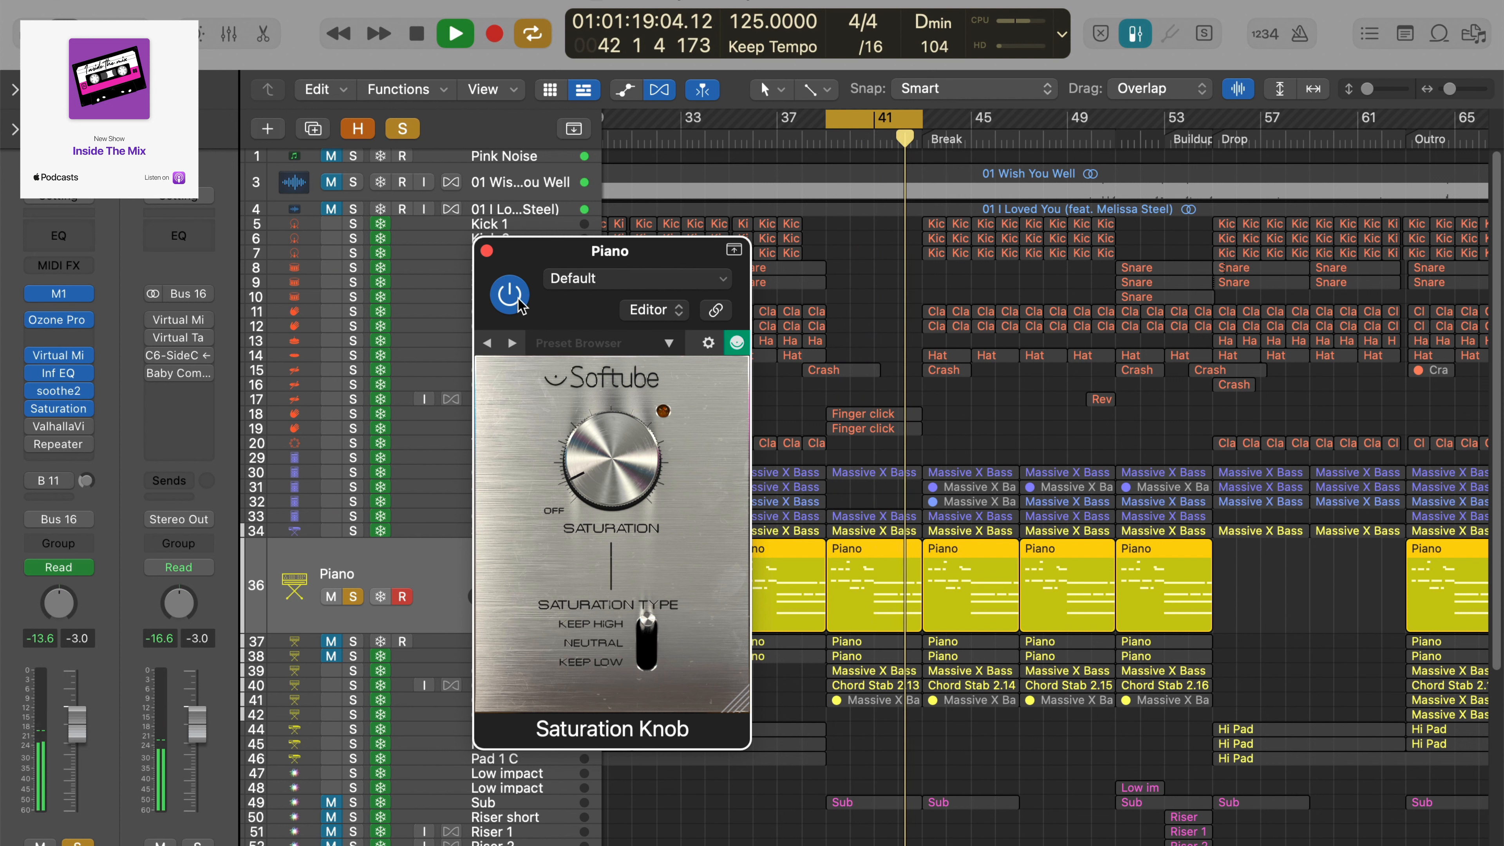
key(space)
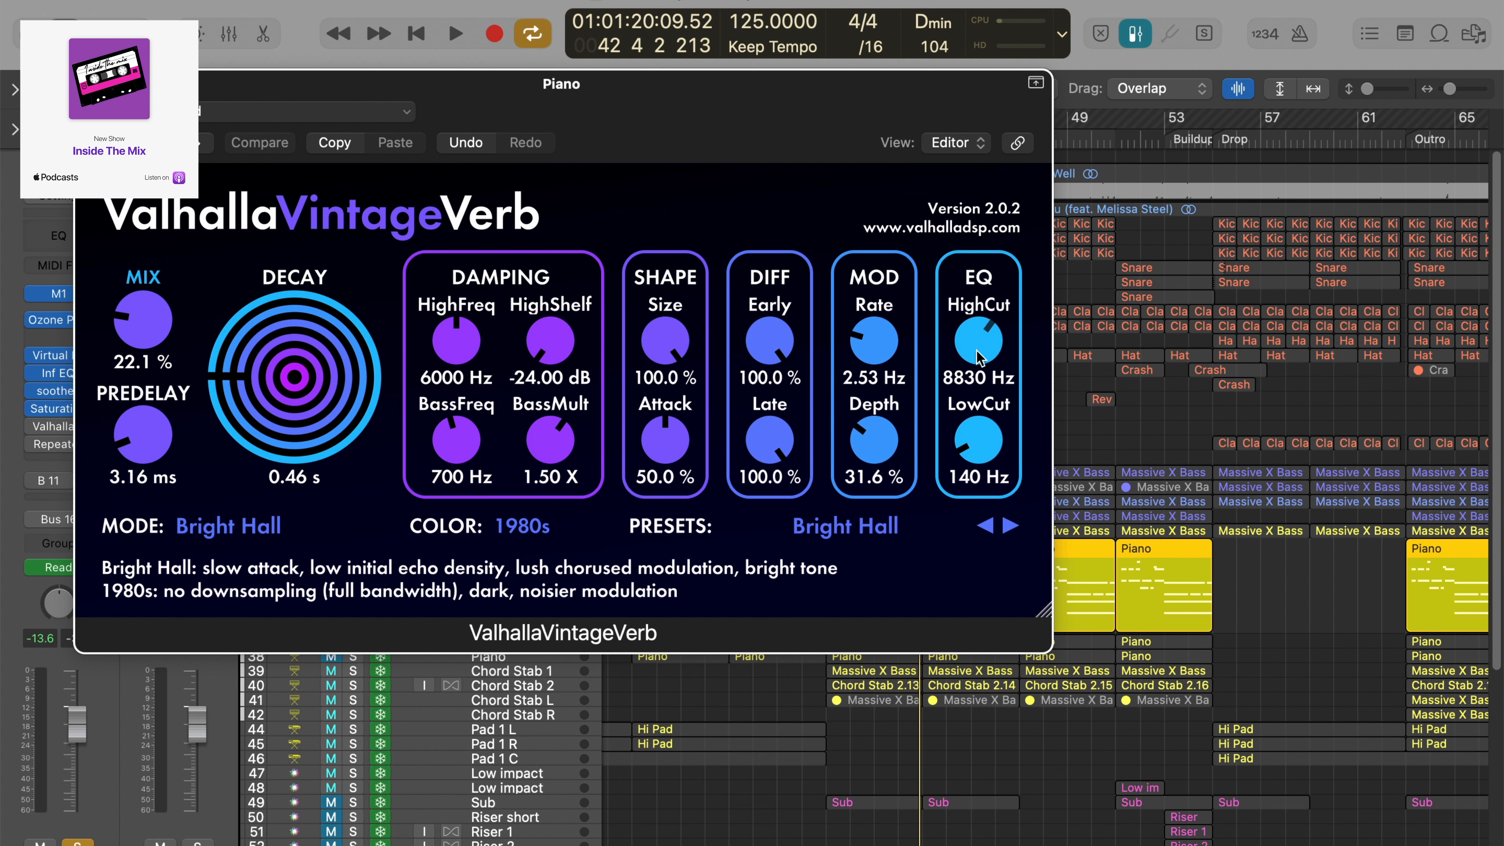
Step: Lower the VintageVerb's EQ HighCut to 8220 Hz and decline using the Descript Loopback Recorder as audio device
scroll(977, 349, down, 1)
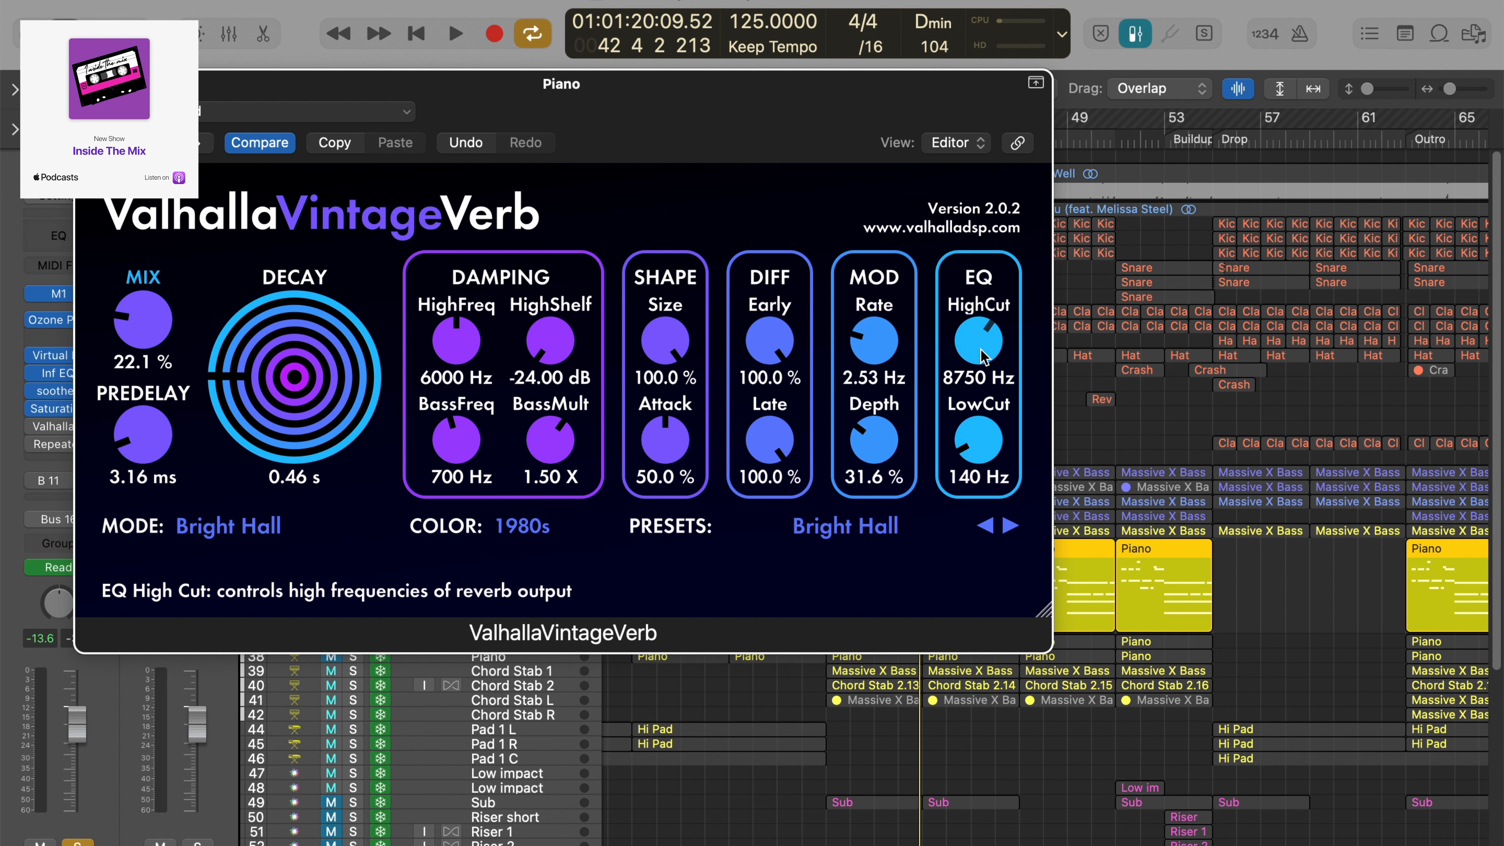
scroll(982, 358, down, 3)
scroll(982, 353, down, 3)
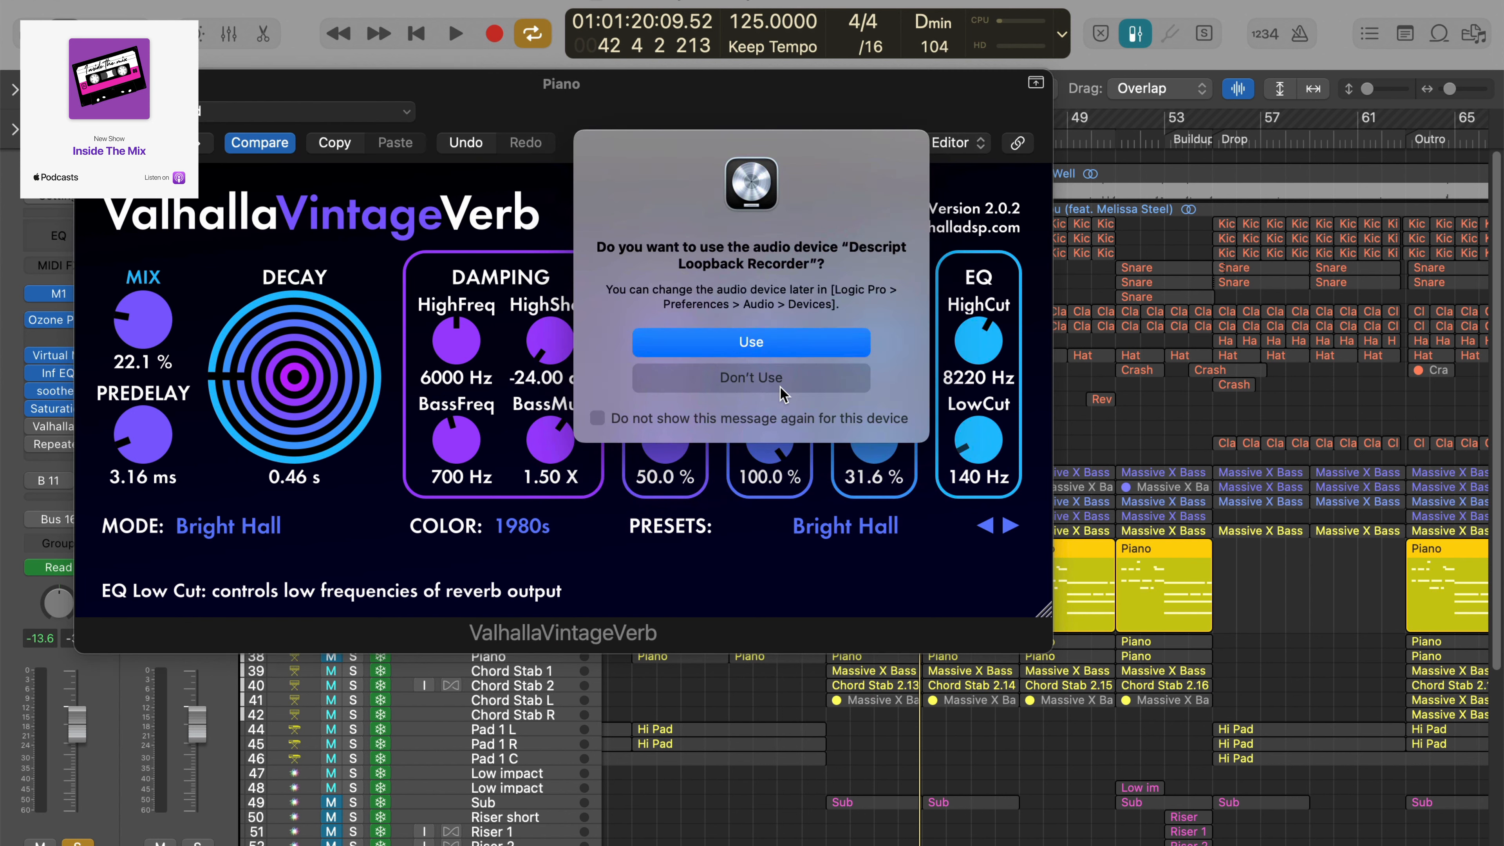
click(792, 385)
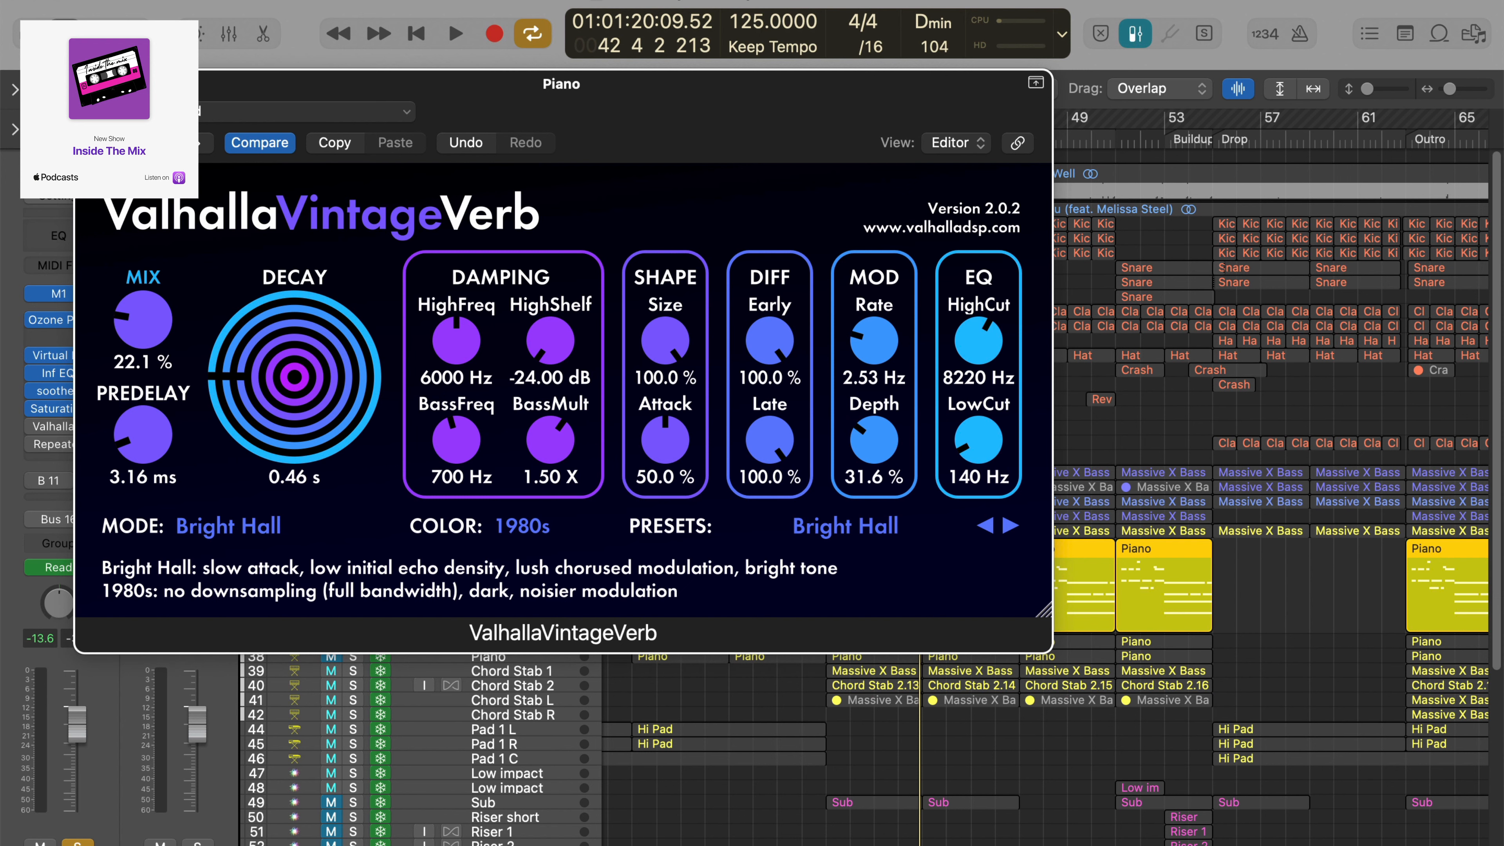
Step: Set the VintageVerb's mix to 19.9 % and its HighCut to 7820 Hz during playback with the reverb enabled
key(space)
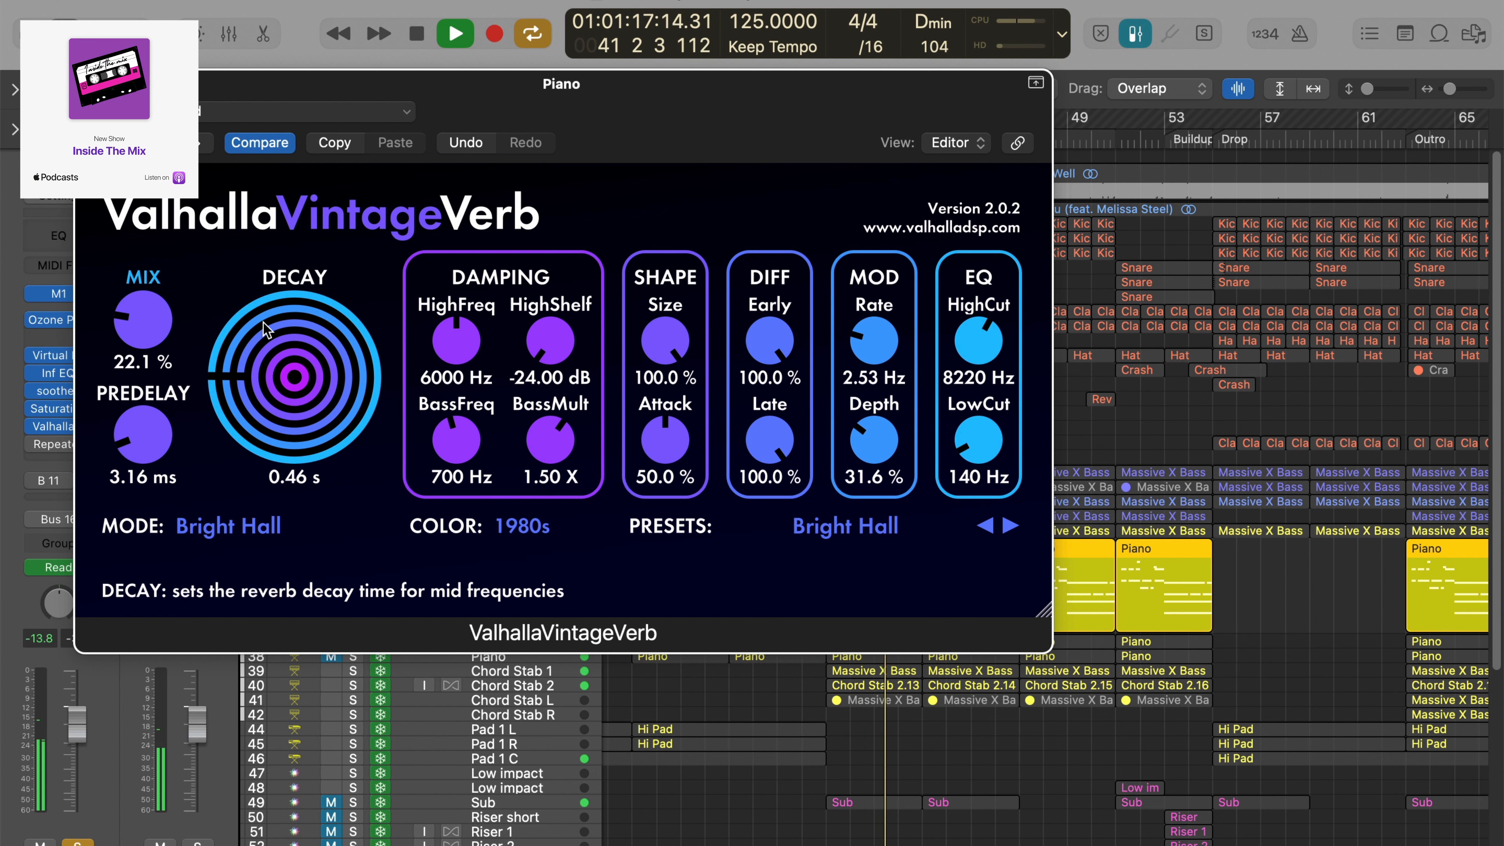
drag(146, 317, 149, 331)
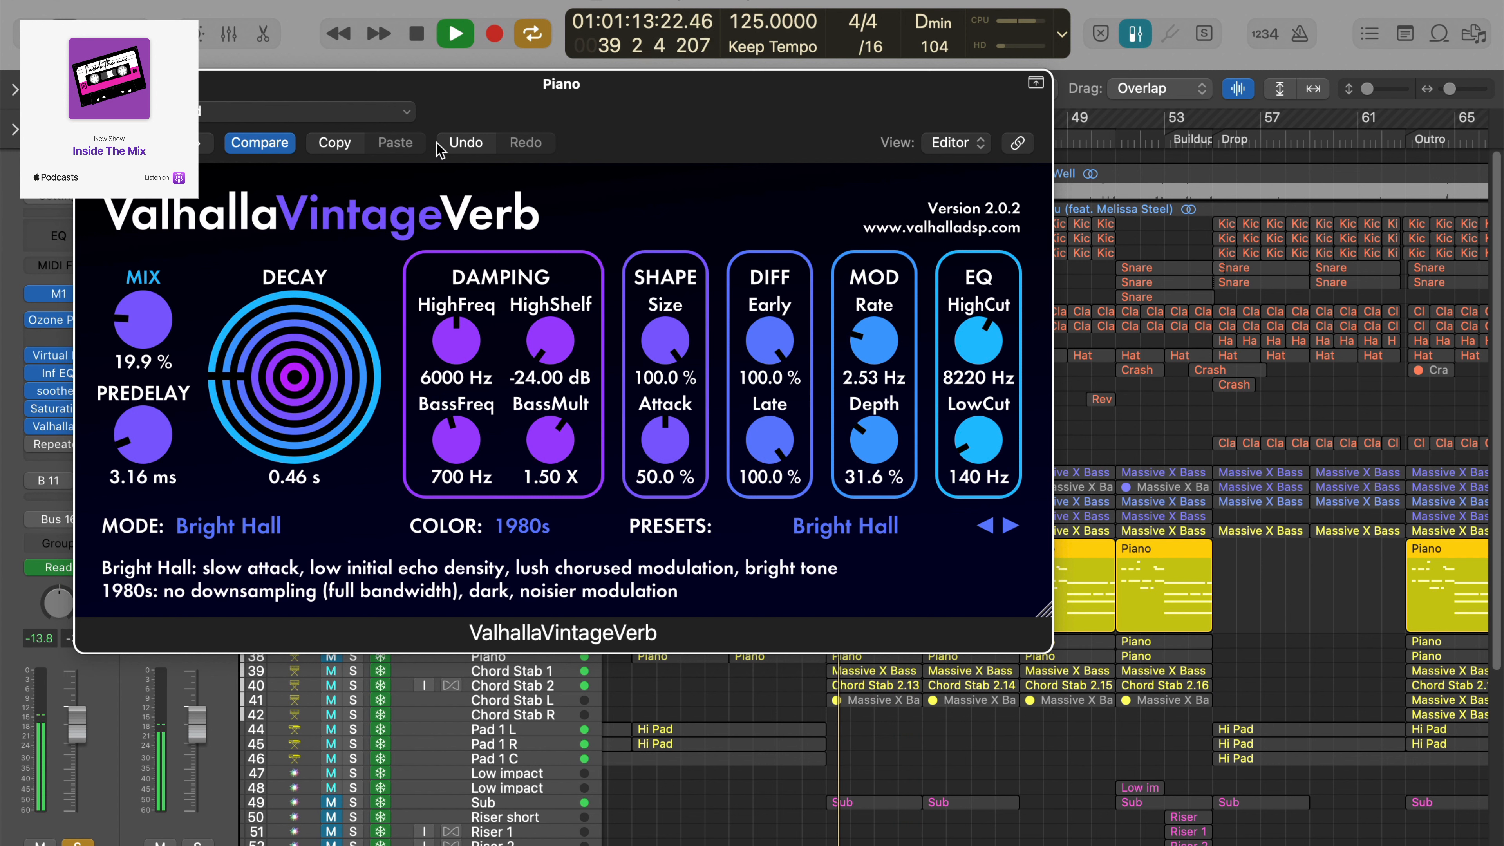
drag(980, 348, 977, 353)
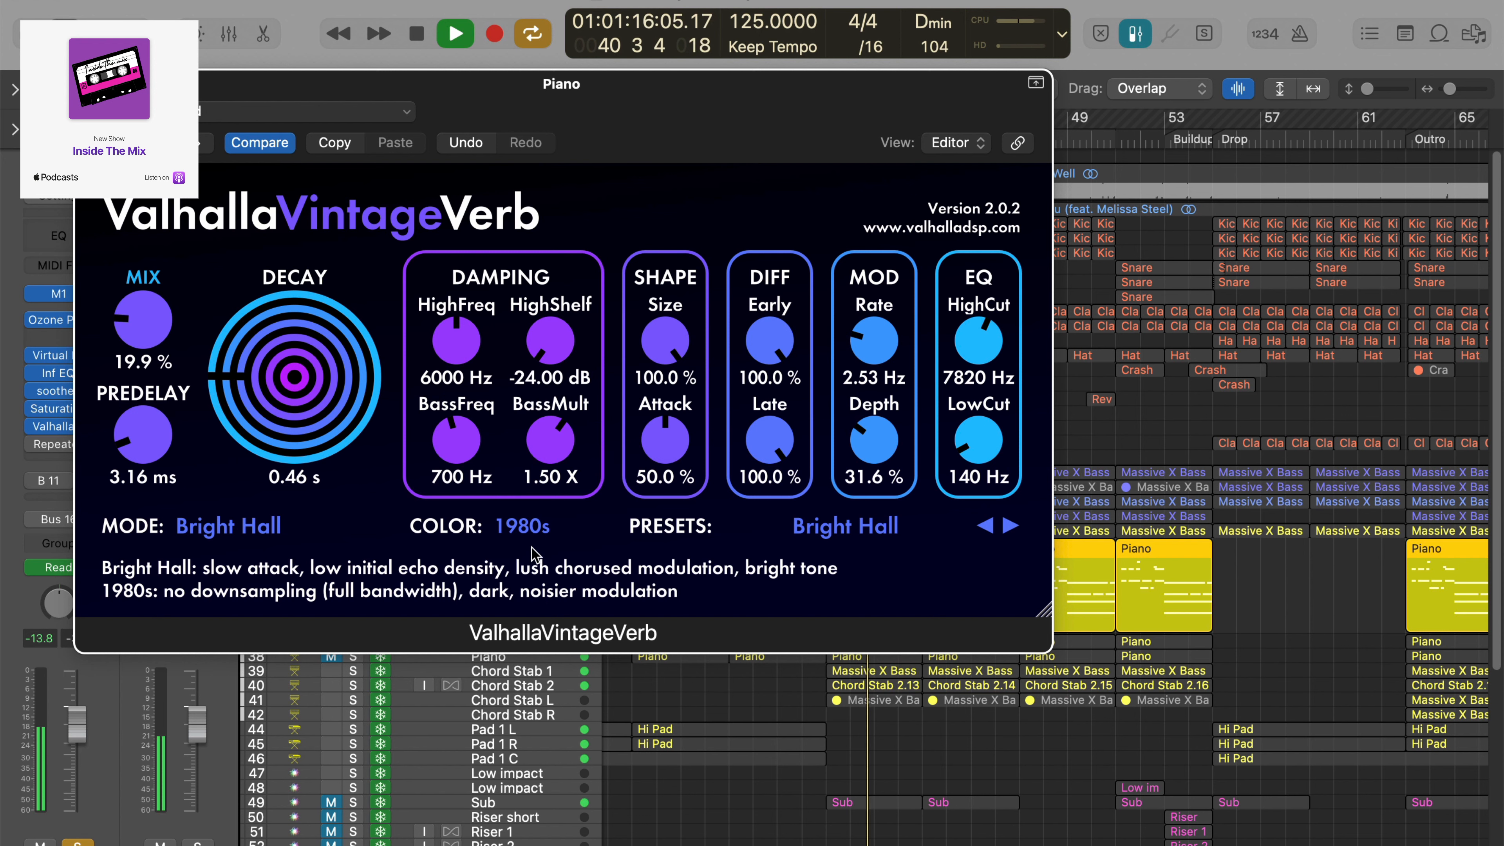
Step: Switch the VintageVerb's color mode to NOW during playback, stop playback and close the reverb's window
click(529, 528)
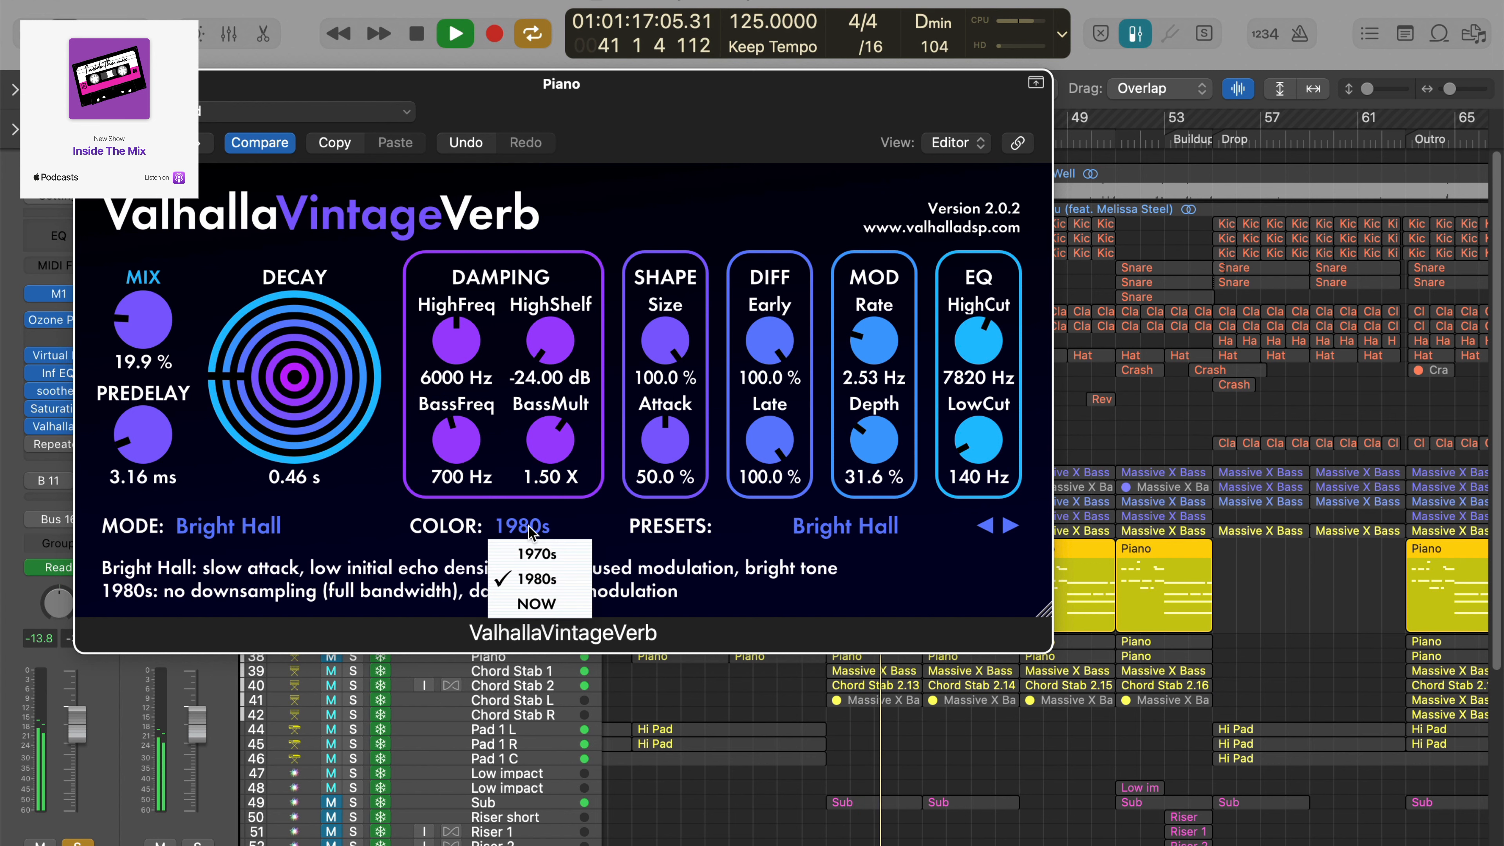
click(558, 610)
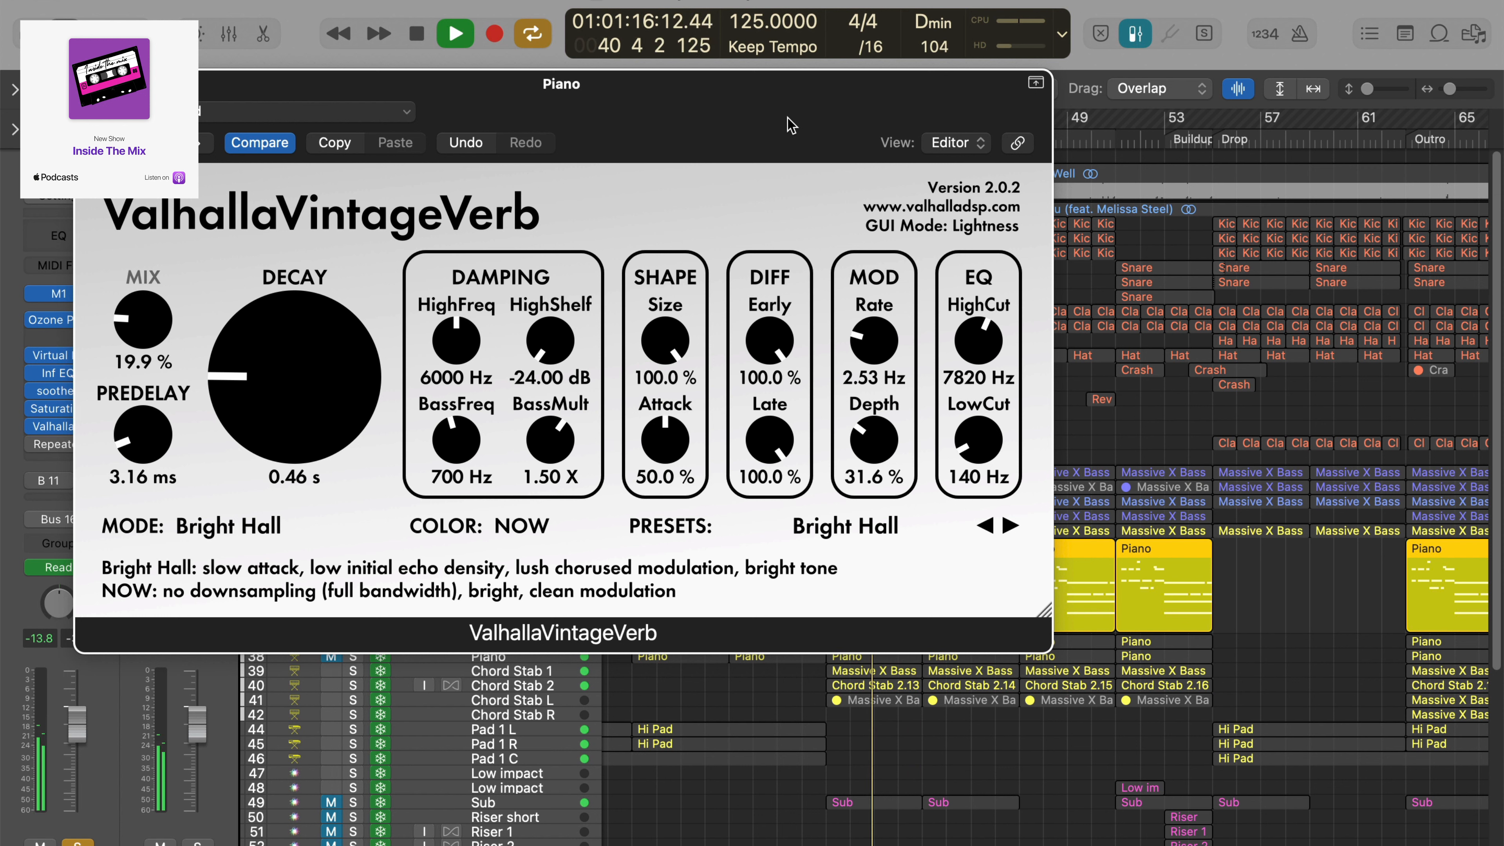
key(space)
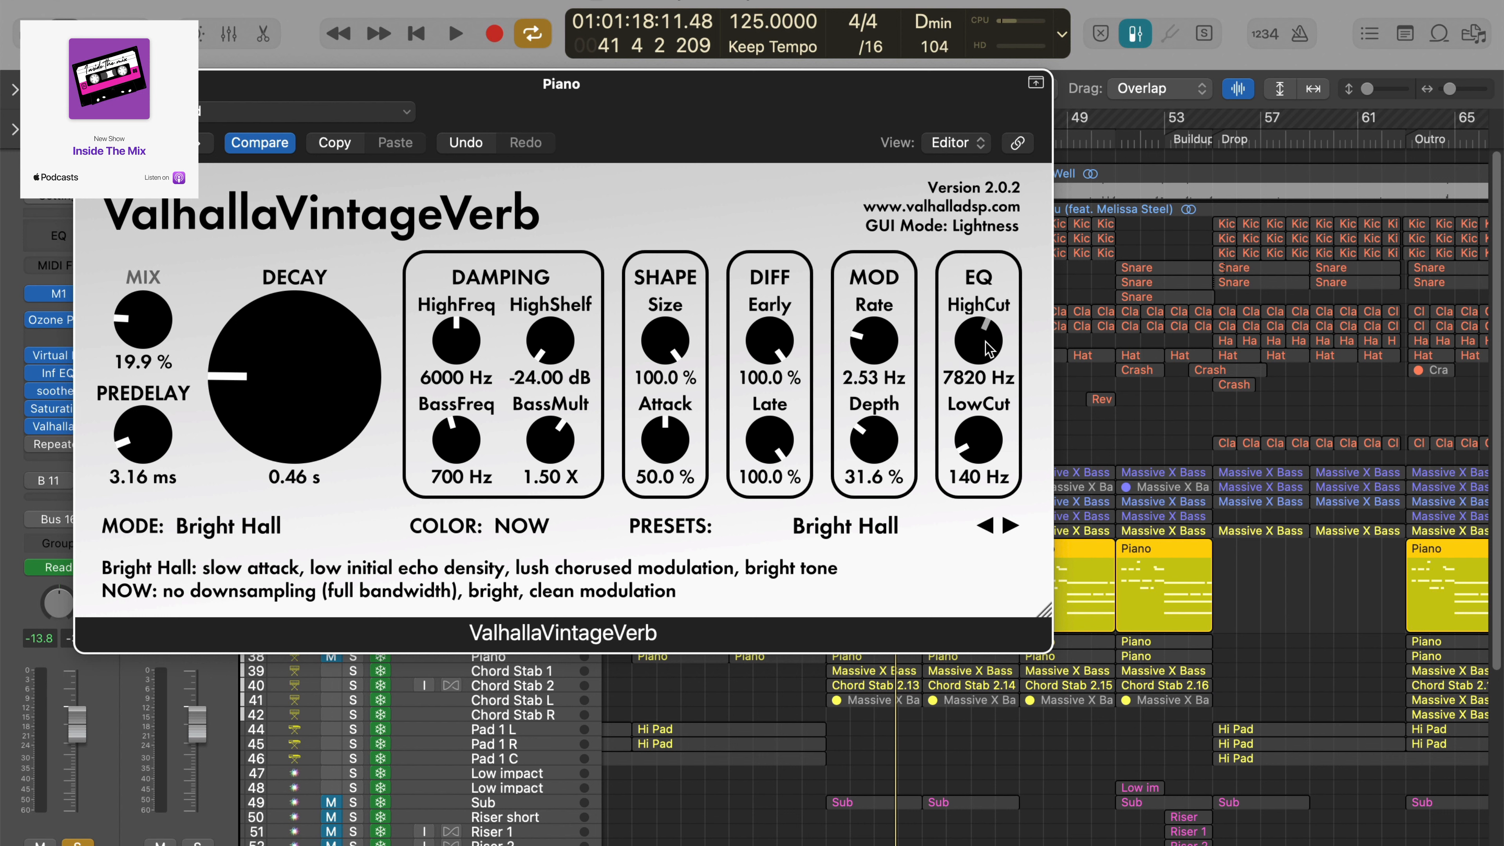
drag(994, 358, 985, 349)
click(88, 83)
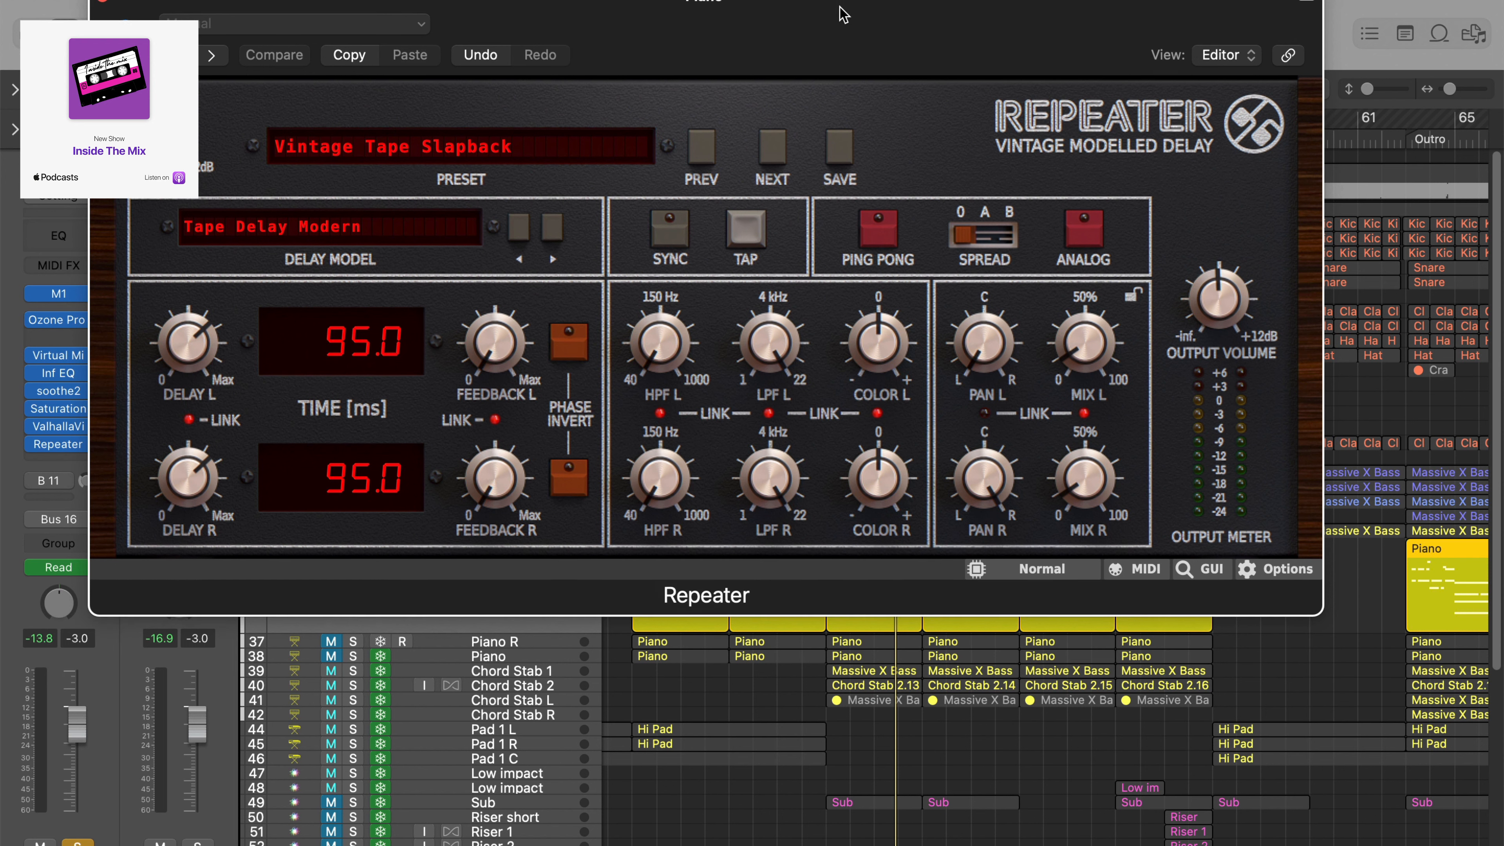
Step: Adjust the mix and feedback of the Repeater's Vintage Tape Slapback delay, audition it during playback and close the plug-in
drag(843, 9, 860, 27)
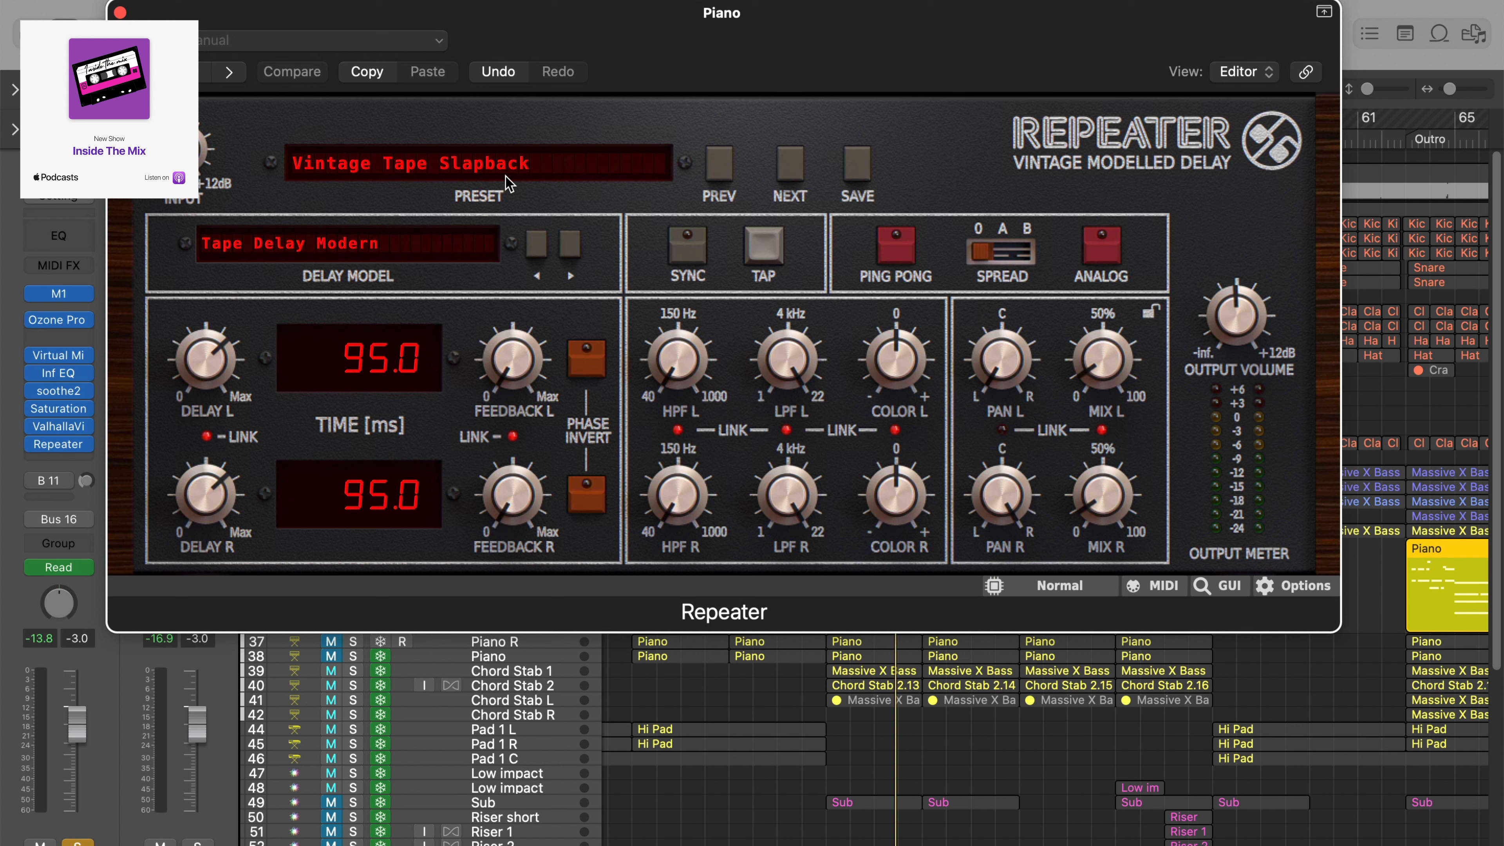
drag(1098, 369, 1096, 364)
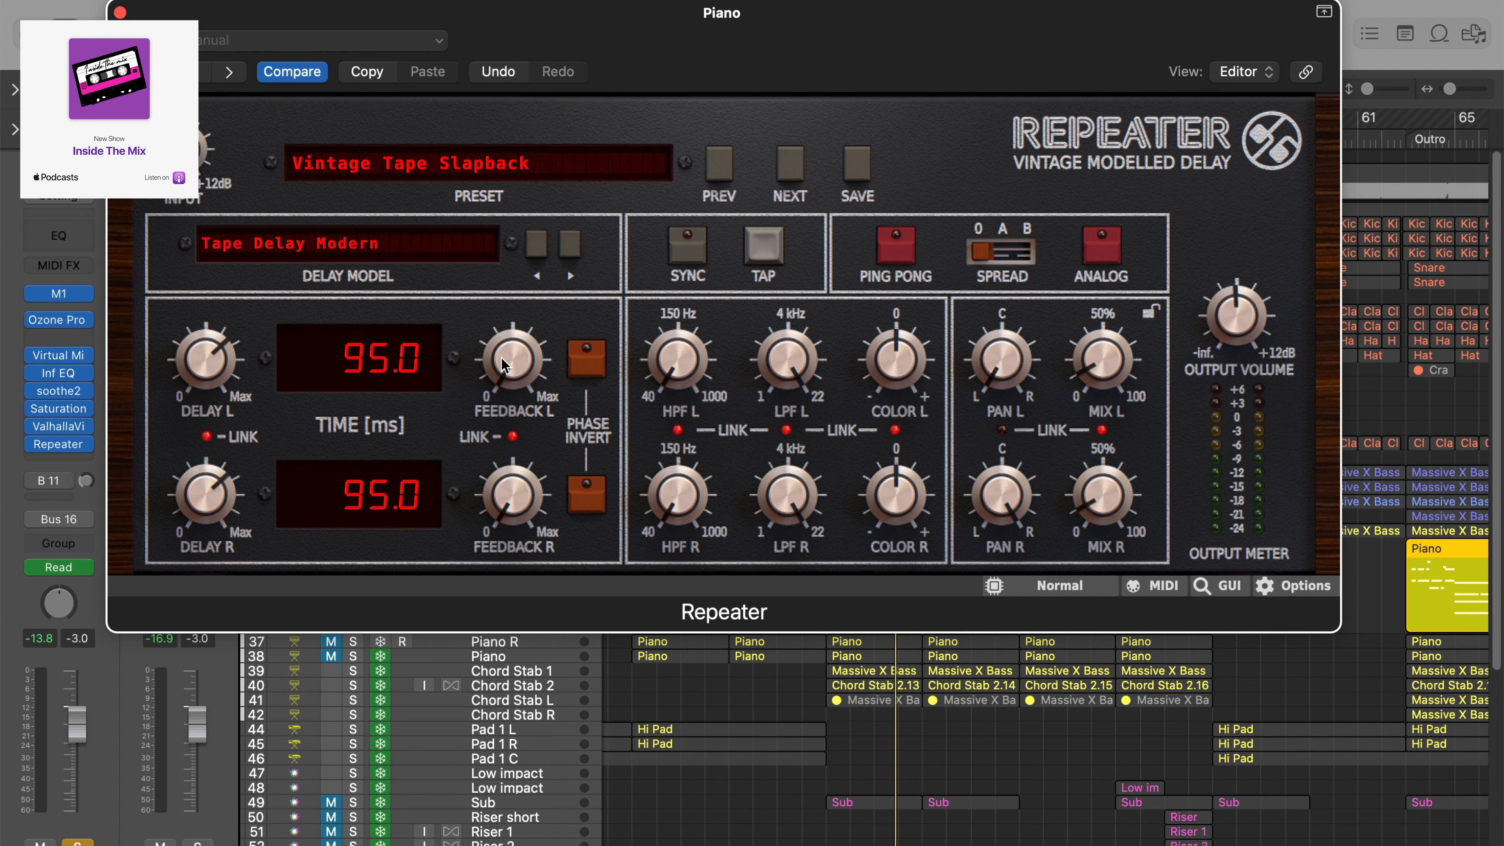
drag(504, 363, 507, 348)
key(space)
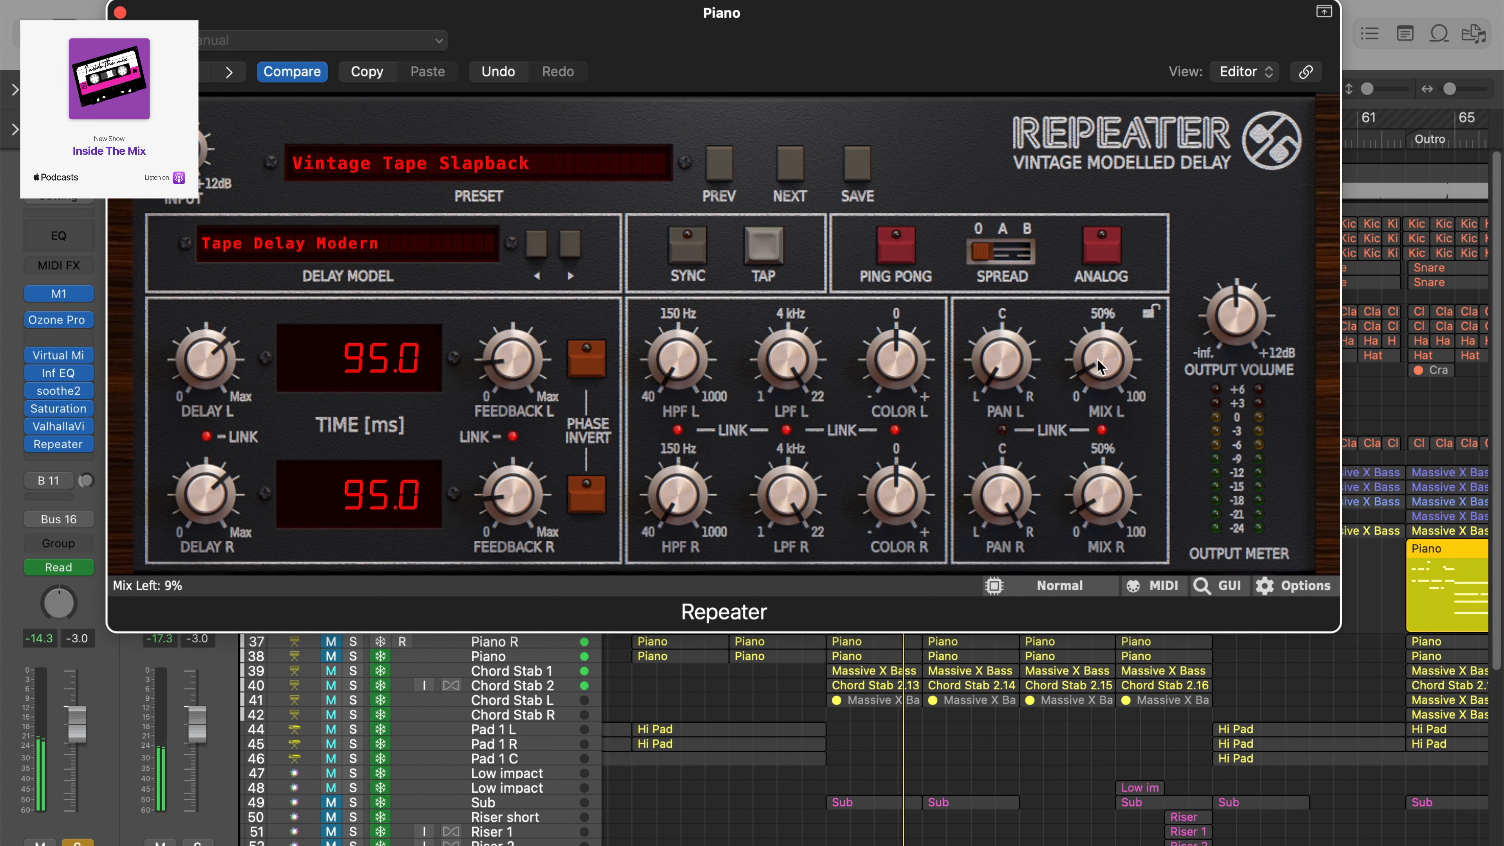
drag(1096, 358, 1106, 388)
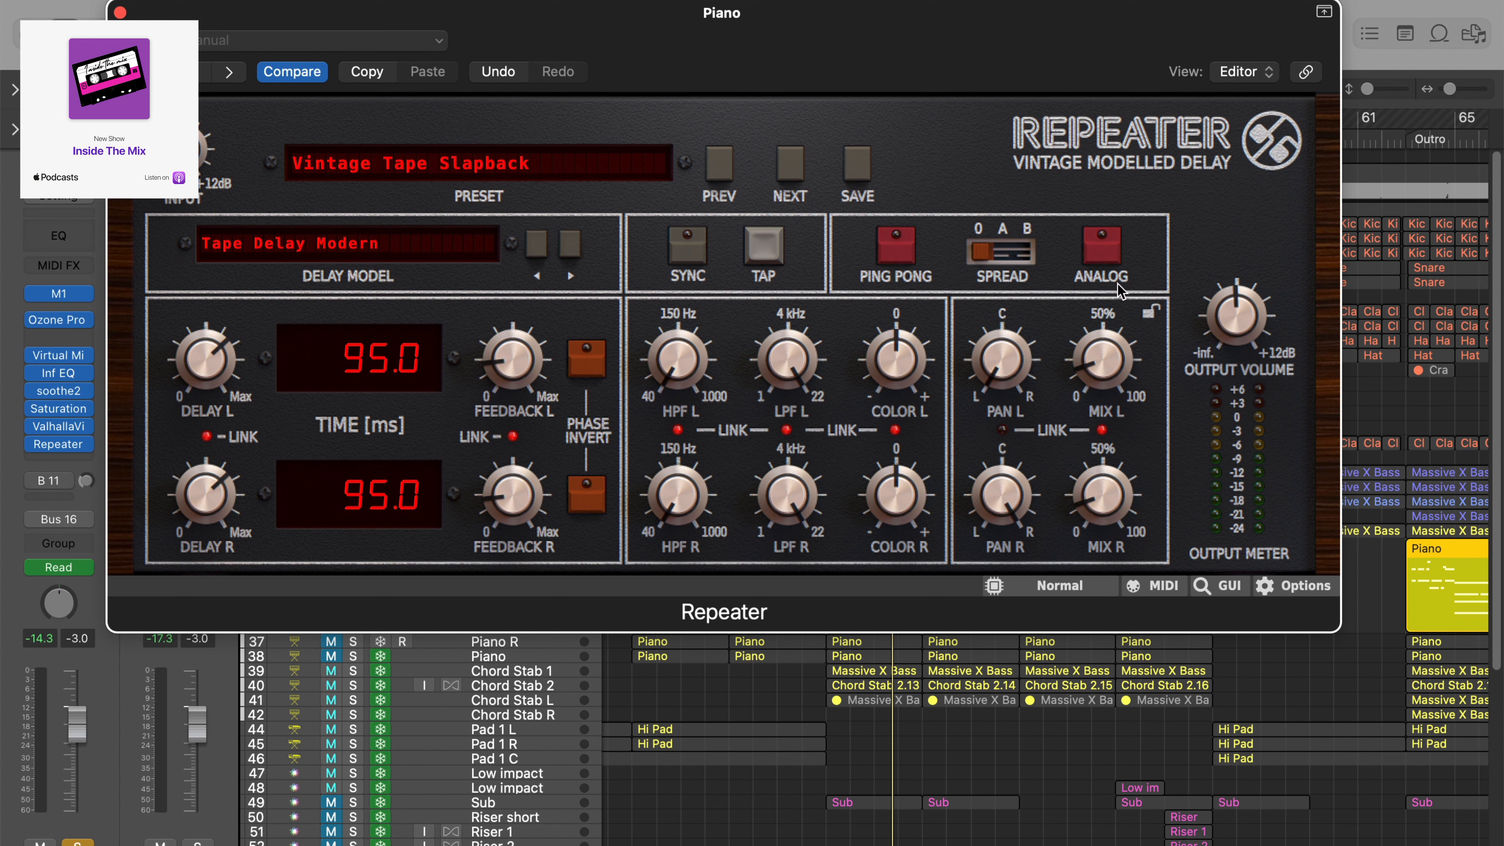
click(121, 12)
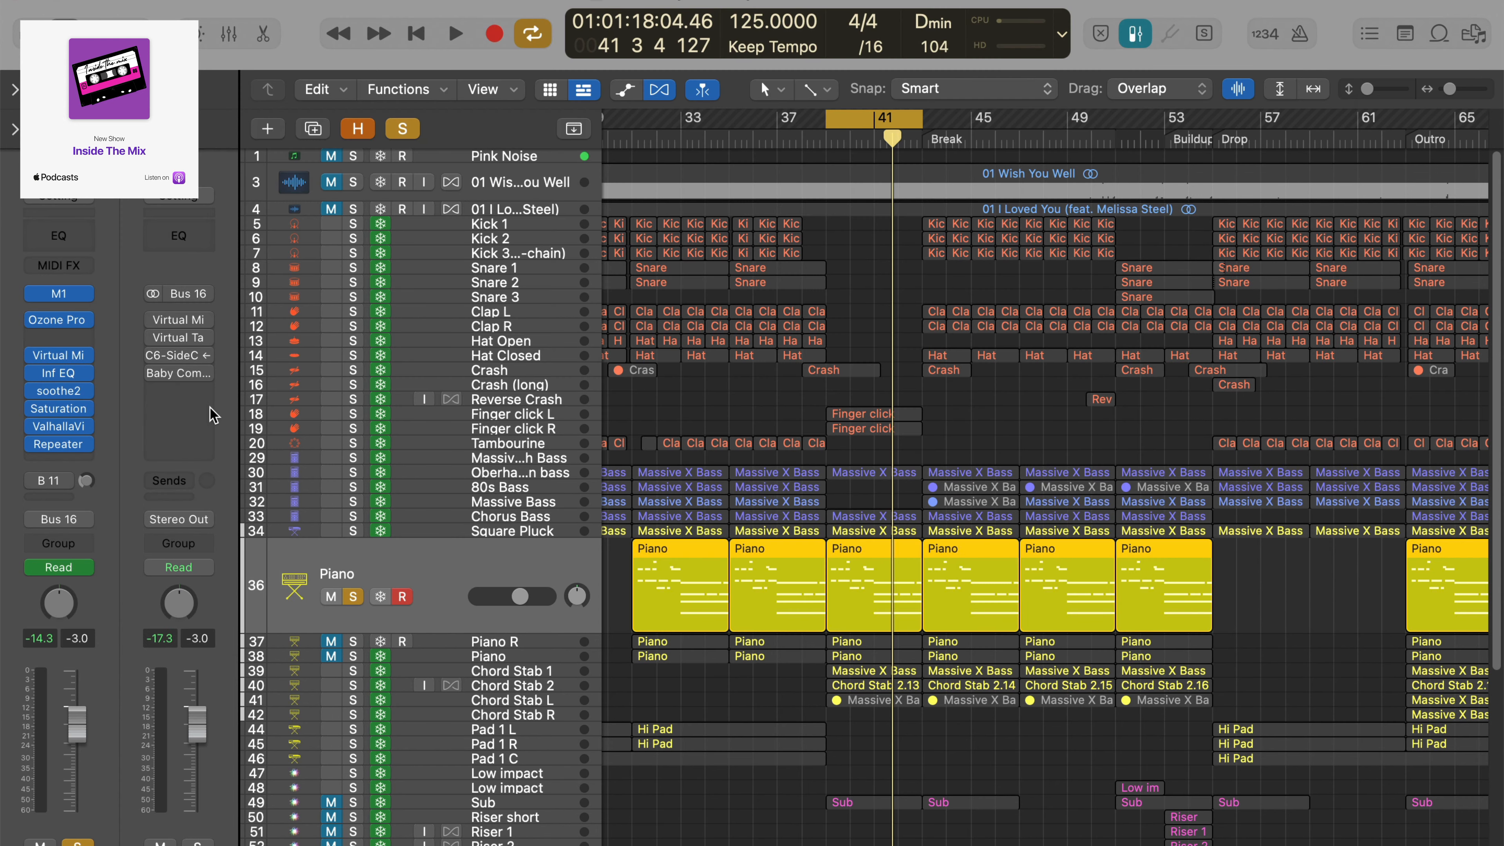
Step: Bypass all seven insert plug-ins on the Piano channel and move the Virtual Mix Rack up into the empty slot beneath Ozone Pro Imager
mouse_move(34, 323)
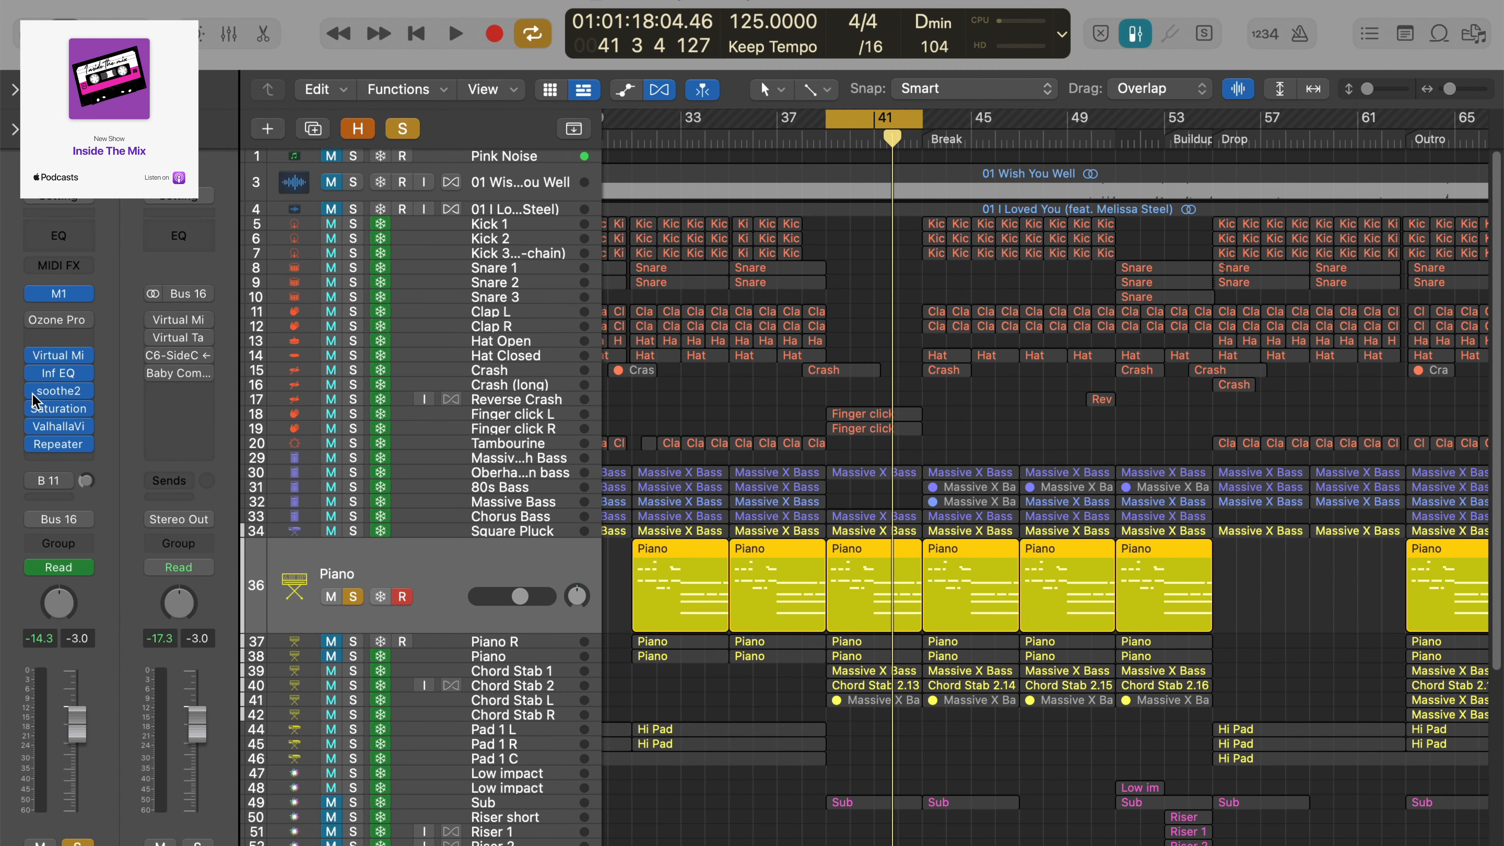
drag(30, 354, 38, 451)
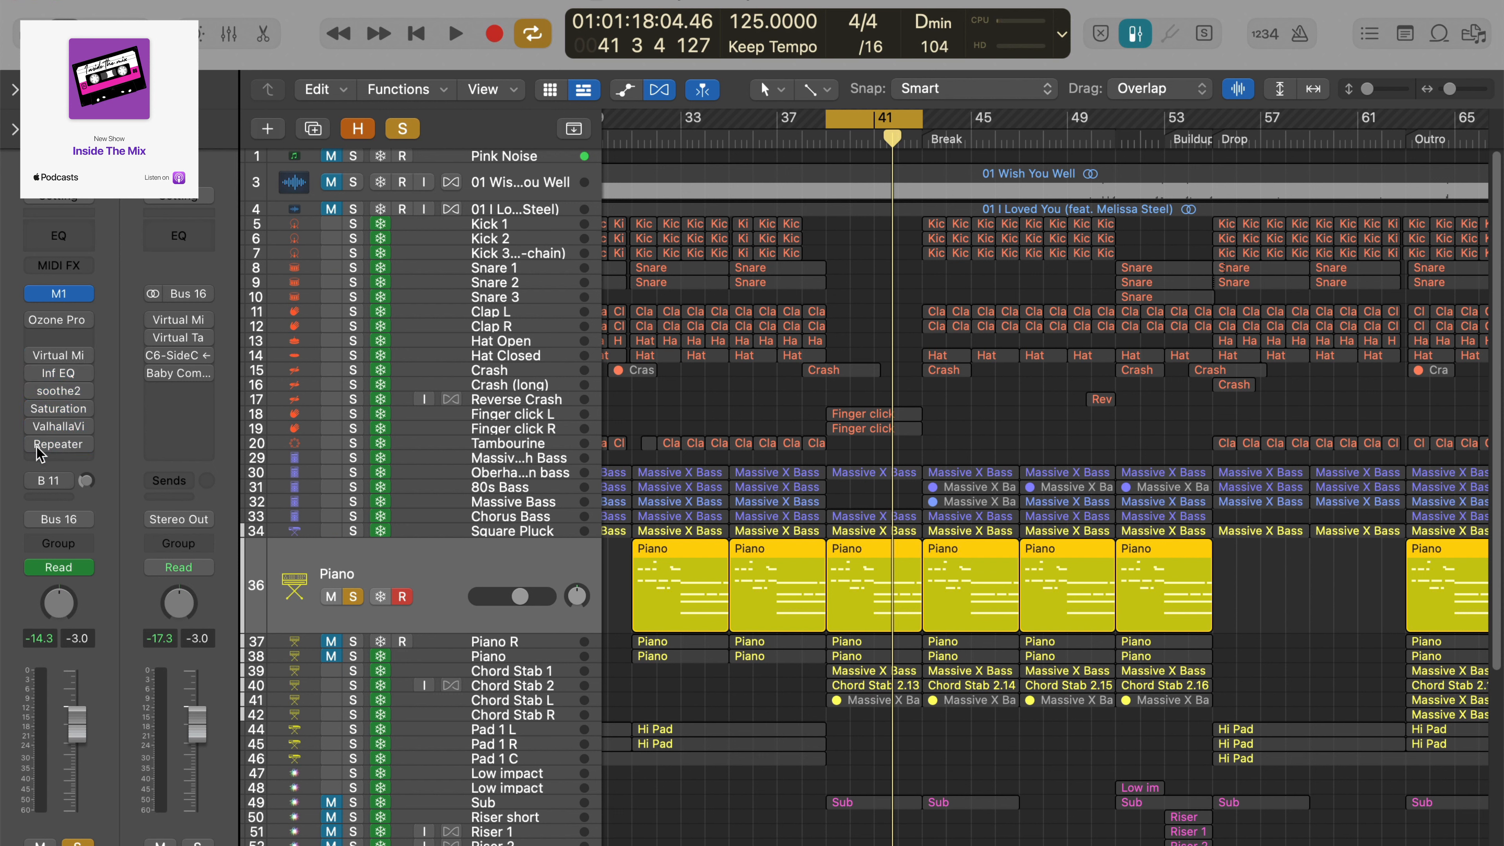
drag(61, 357, 61, 340)
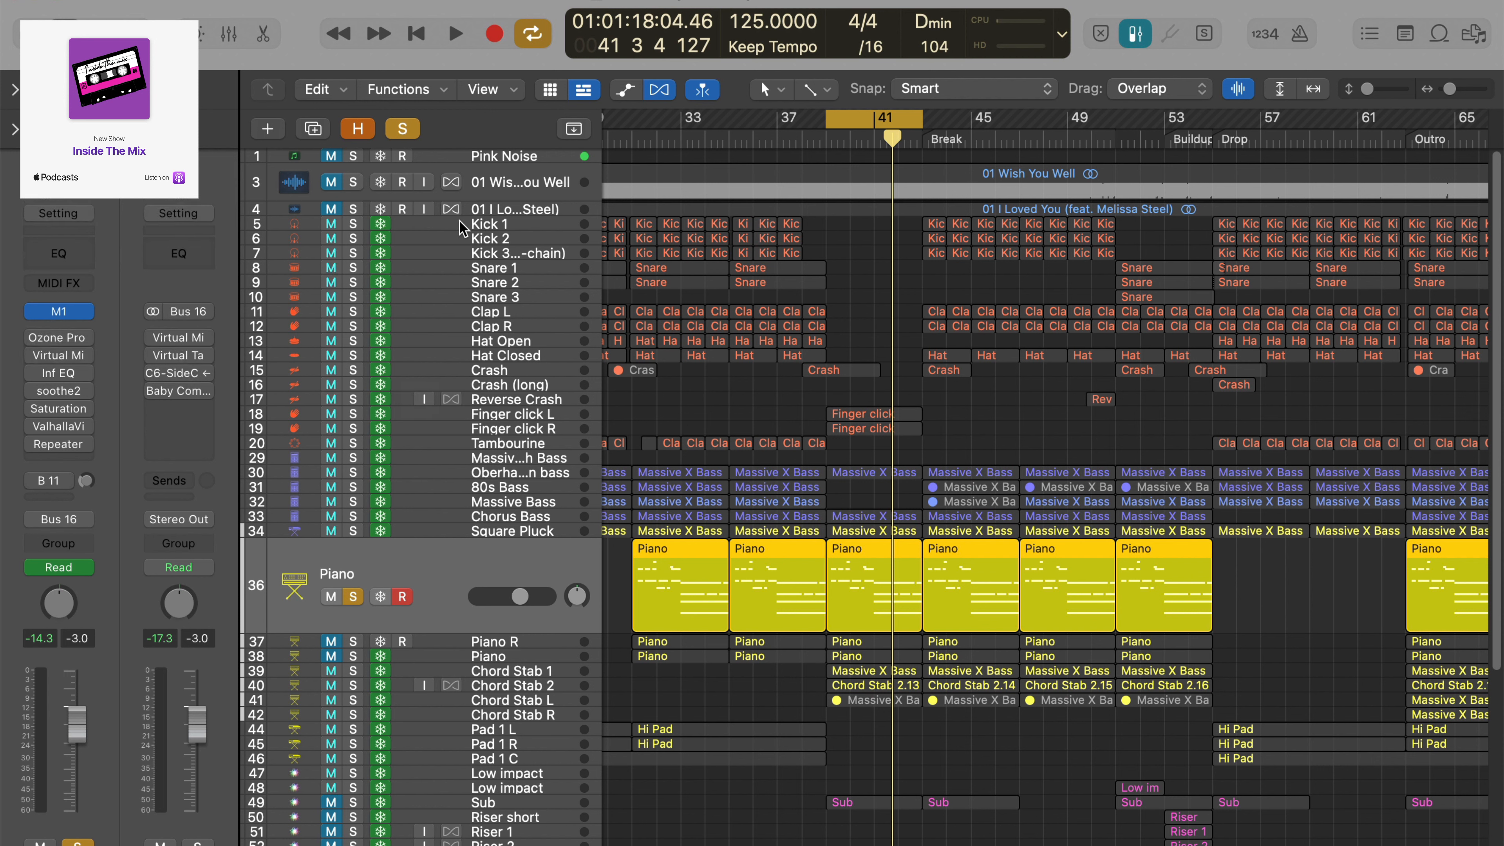
Step: Play the soloed piano loop dry and re-enable all inserts from Ozone Pro Imager to Repeater during playback
key(space)
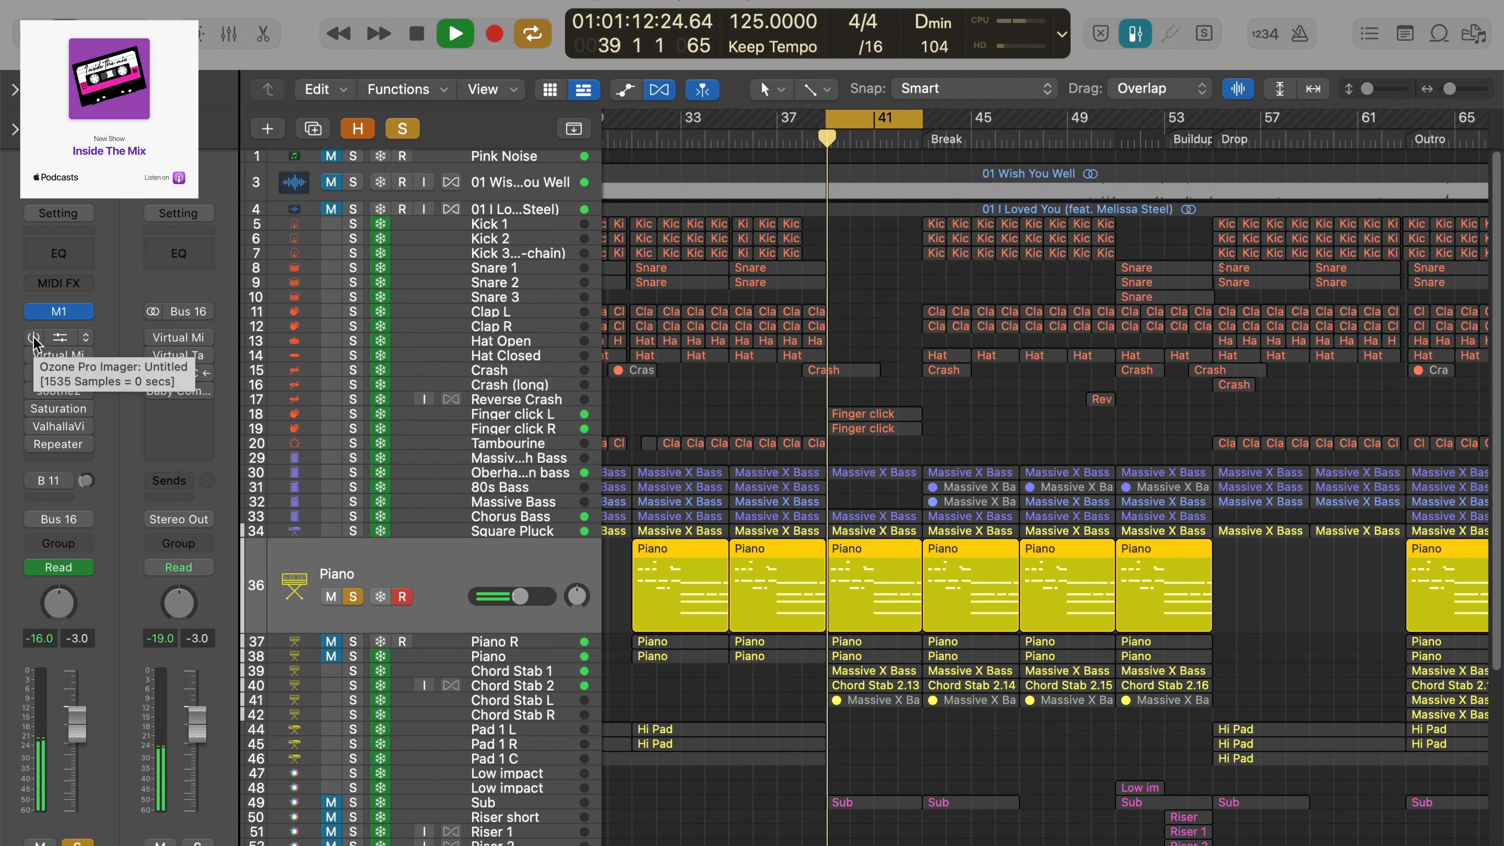
drag(34, 337, 37, 444)
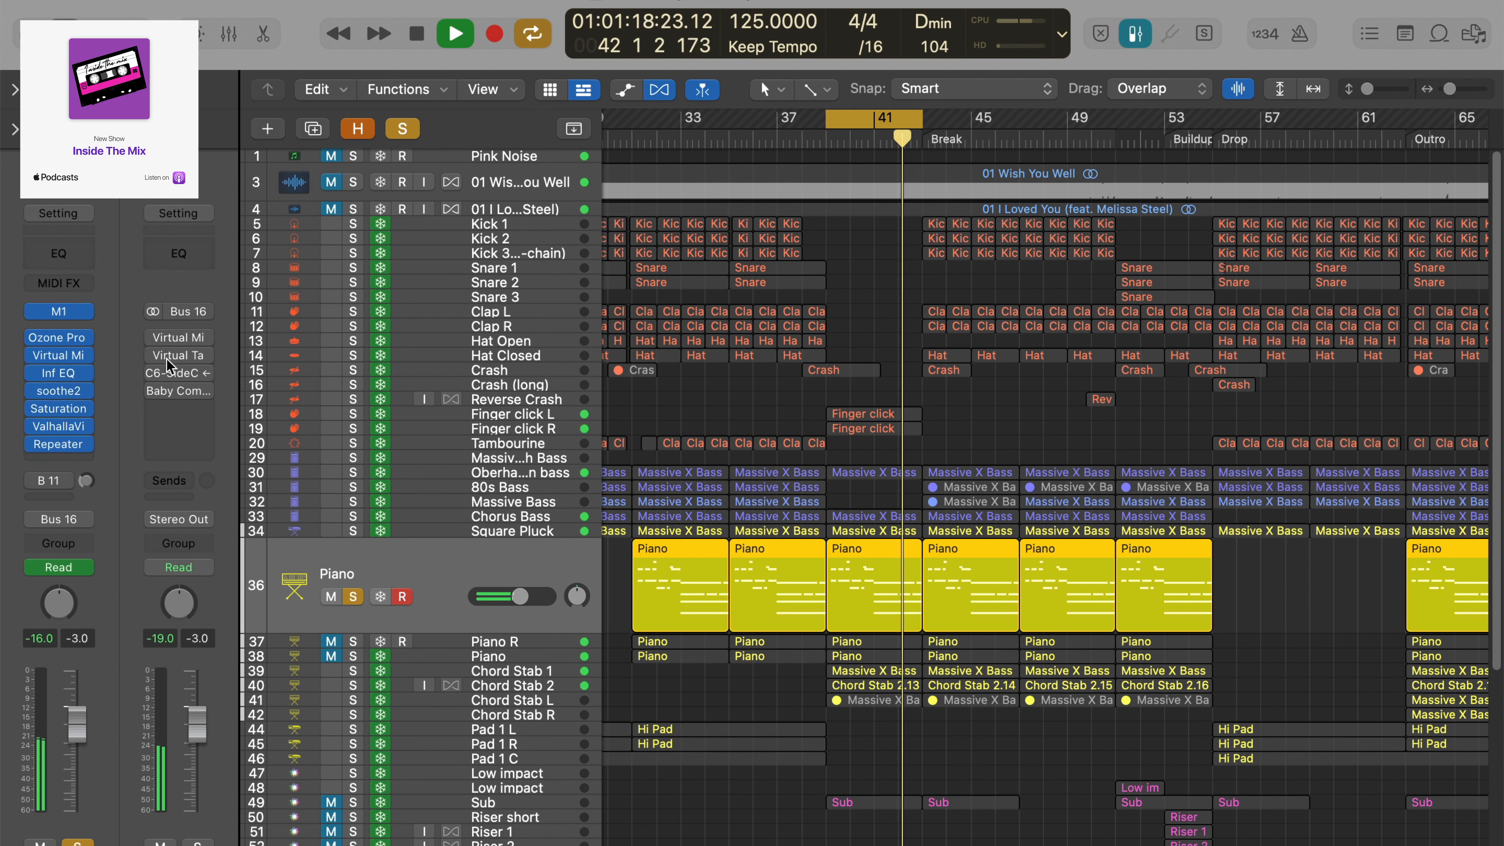
Step: Stop playback, unsolo the Piano track and play the loop with the processed piano in the full mix
key(space)
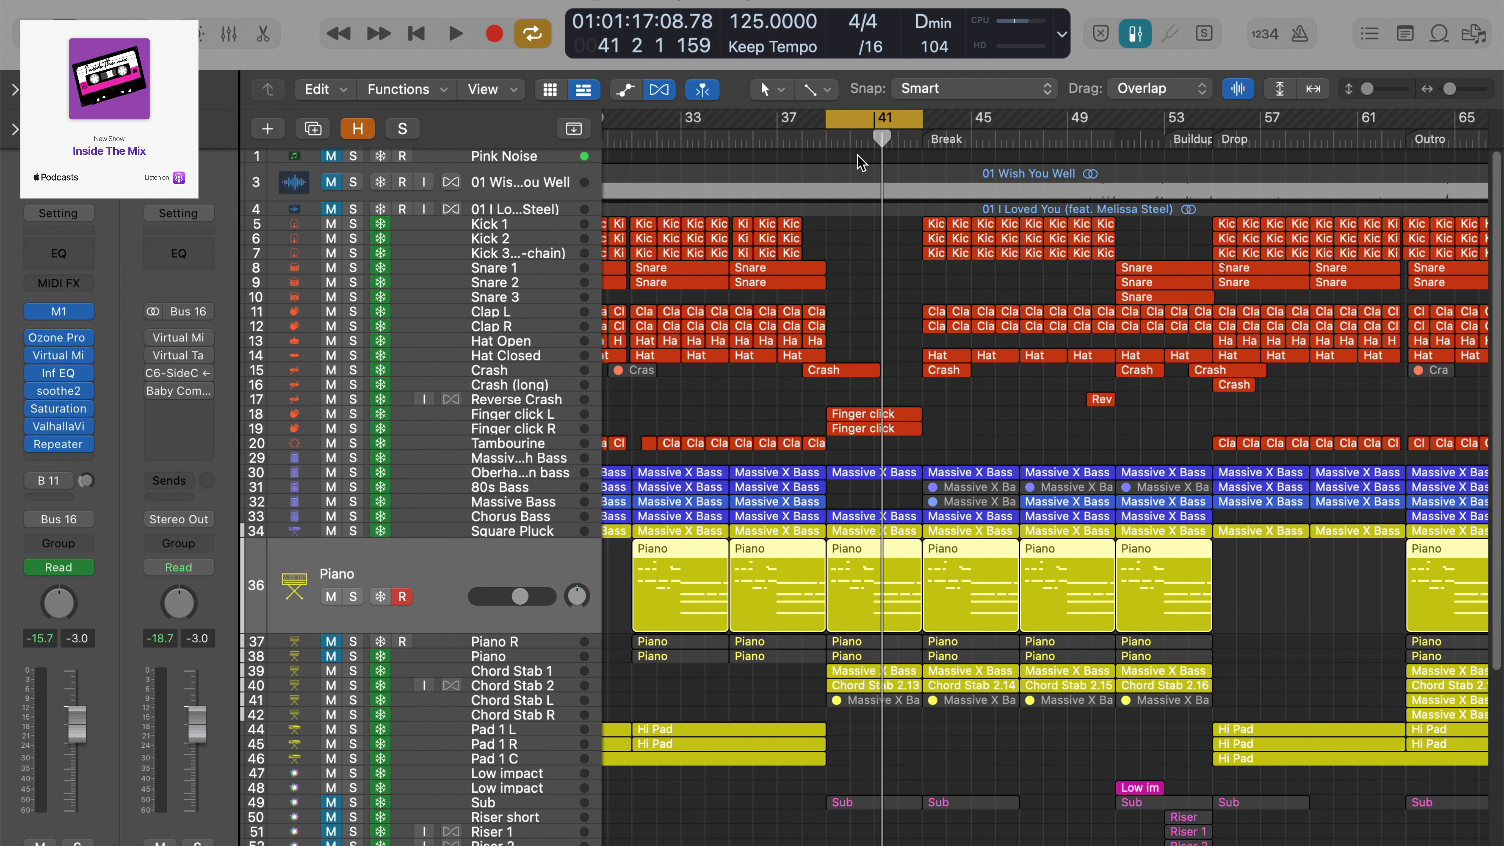
key(space)
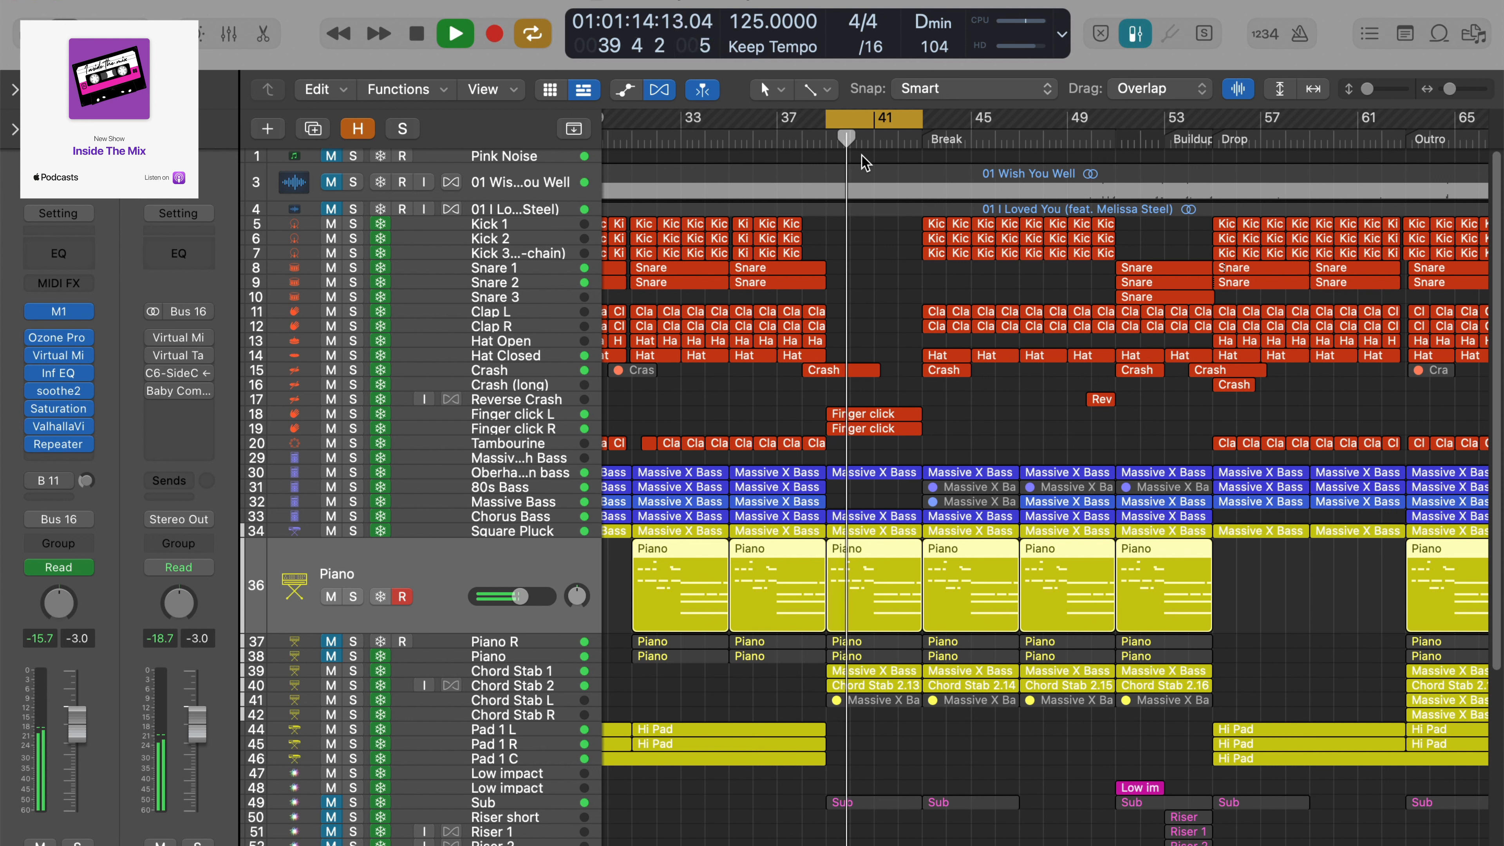